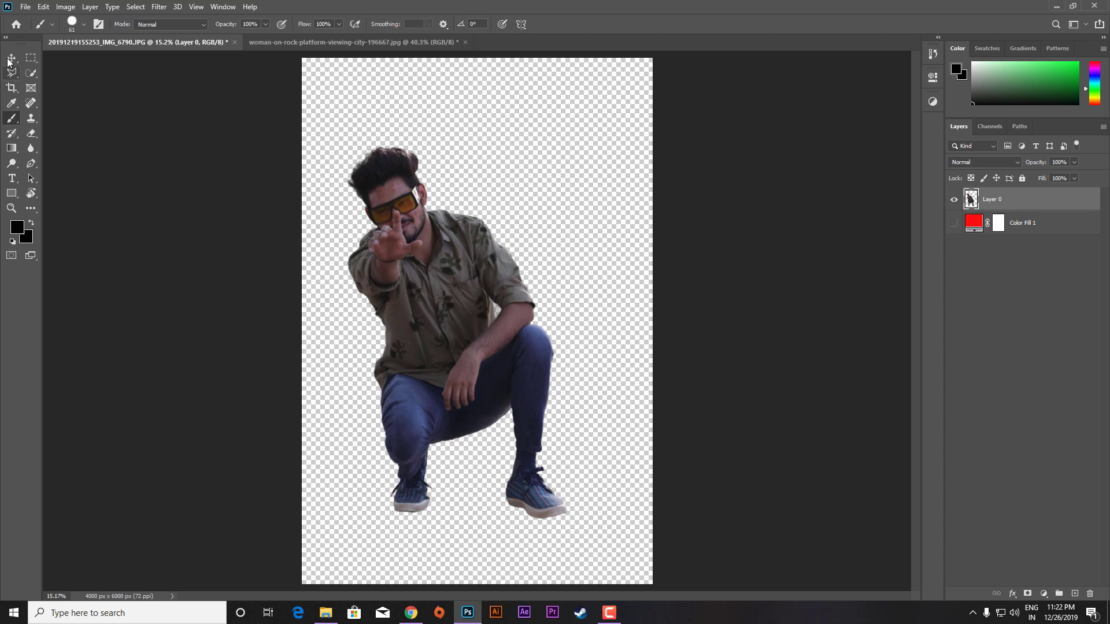
- Drag the cut-out man into the city photo as a new layer and begin scaling him down
left_click(11, 58)
mouse_move(404, 269)
left_mouse_down()
mouse_move(416, 262)
mouse_move(438, 335)
mouse_move(490, 425)
left_mouse_up()
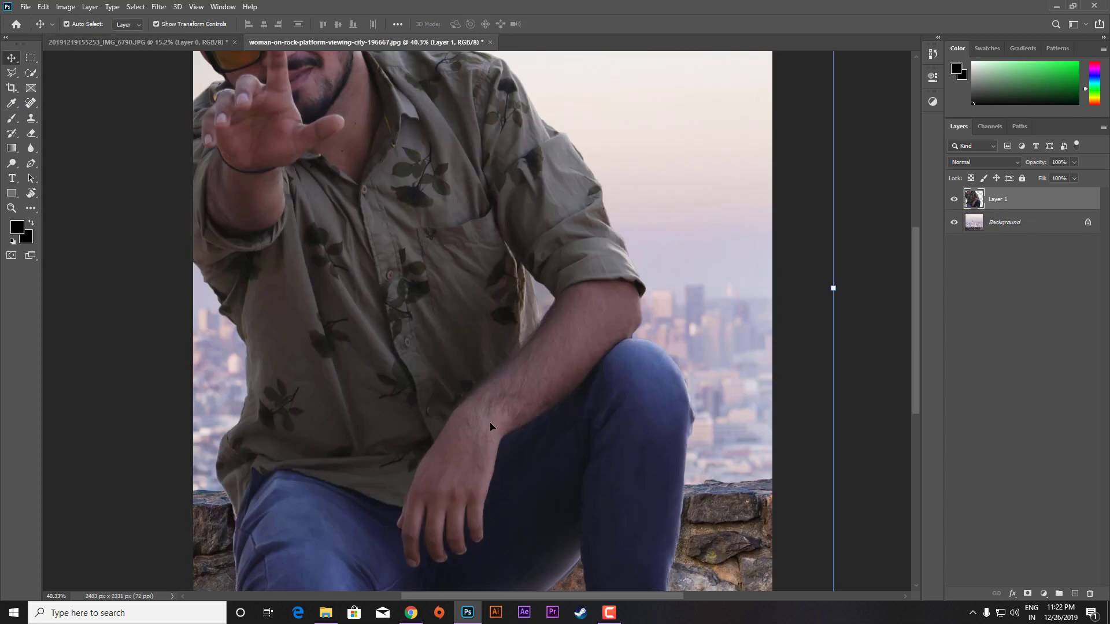
scroll(565, 384, "down", 3)
left_click_drag(717, 298, 543, 307)
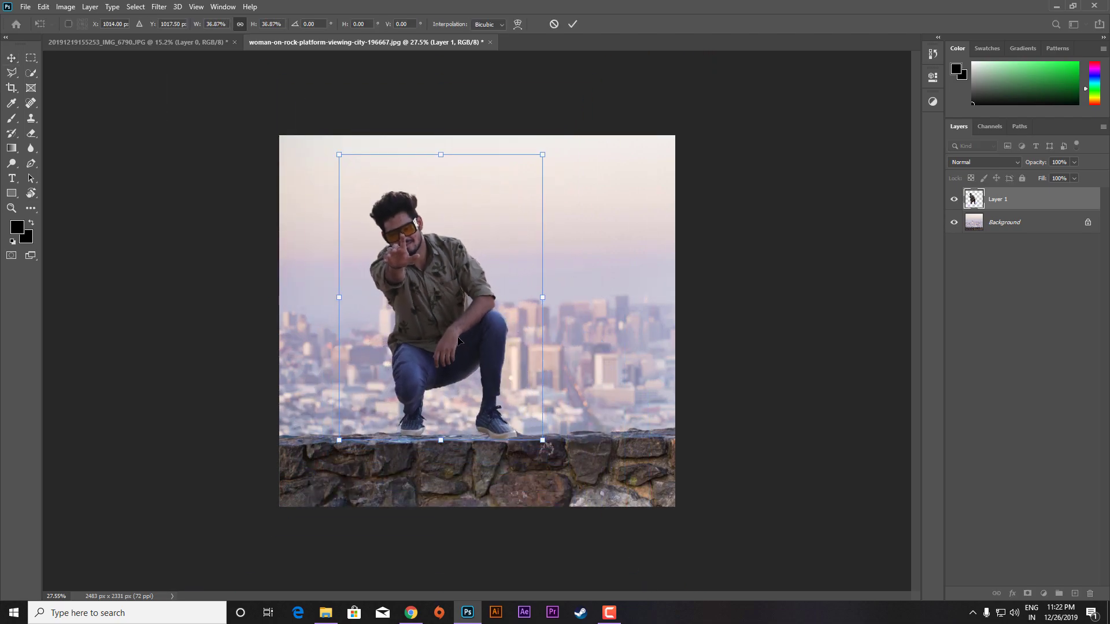
- Move the man down and right onto the wall and commit the transform
left_click_drag(456, 340, 479, 319)
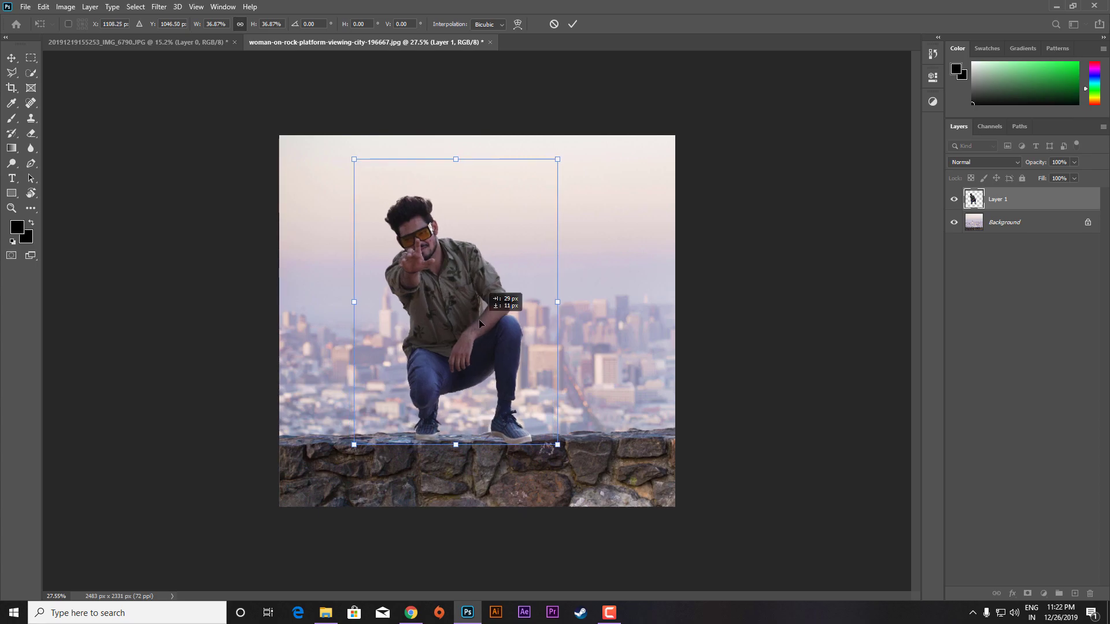
left_click(572, 24)
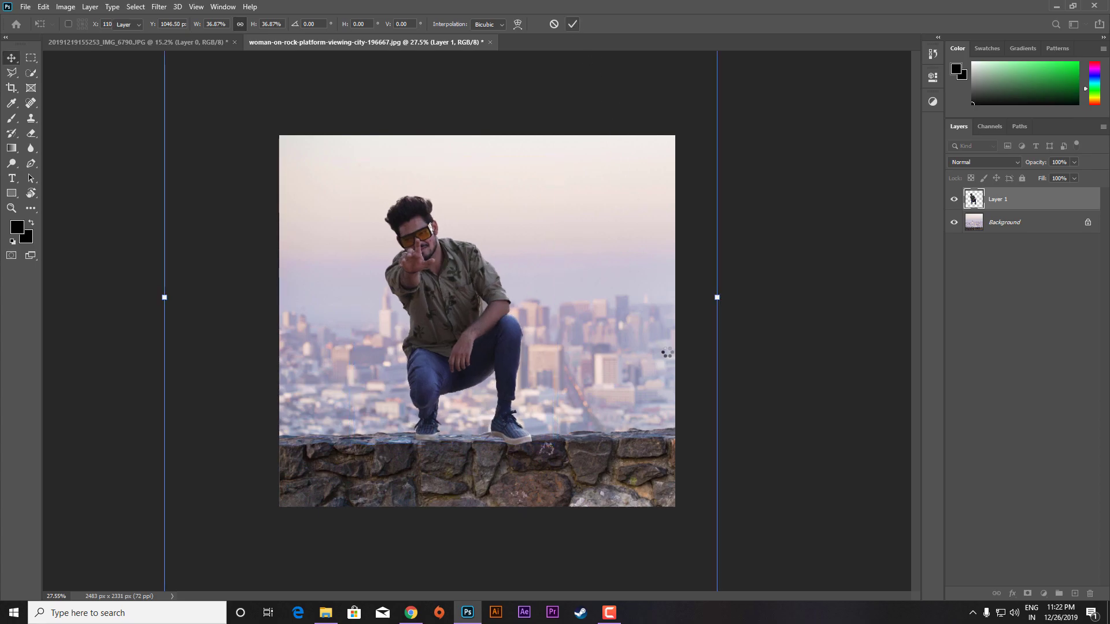
left_click(748, 486)
scroll(461, 408, "up", 3)
left_click(463, 394)
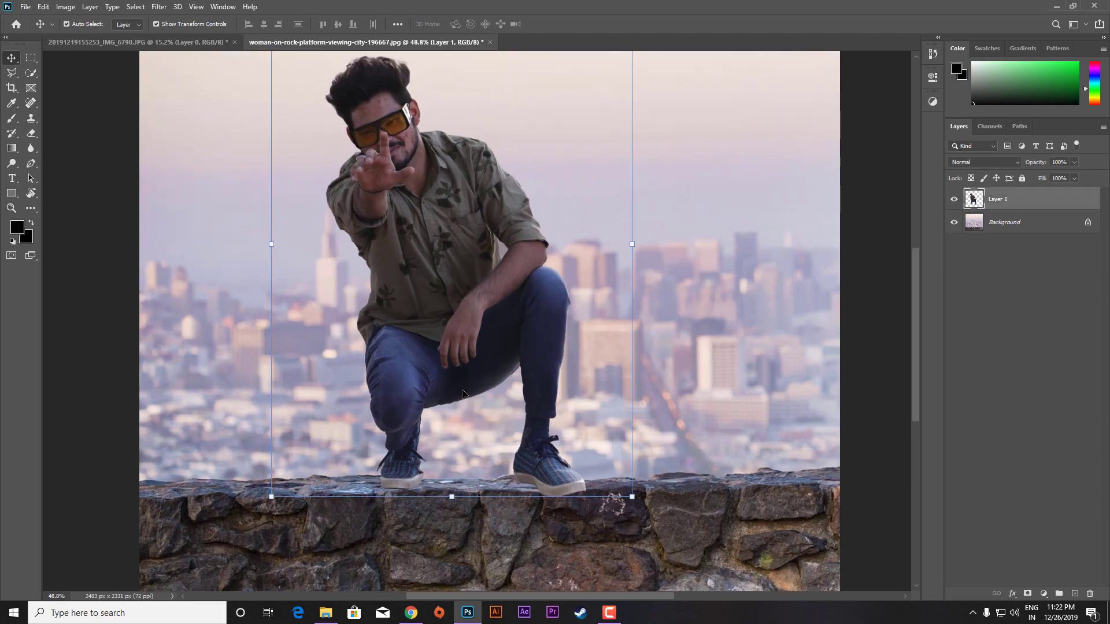
- Nudge the man right, enlarge him slightly and lower him so his shoes rest on the wall
scroll(467, 396, "down", 1)
scroll(471, 404, "down", 1)
scroll(477, 392, "down", 1)
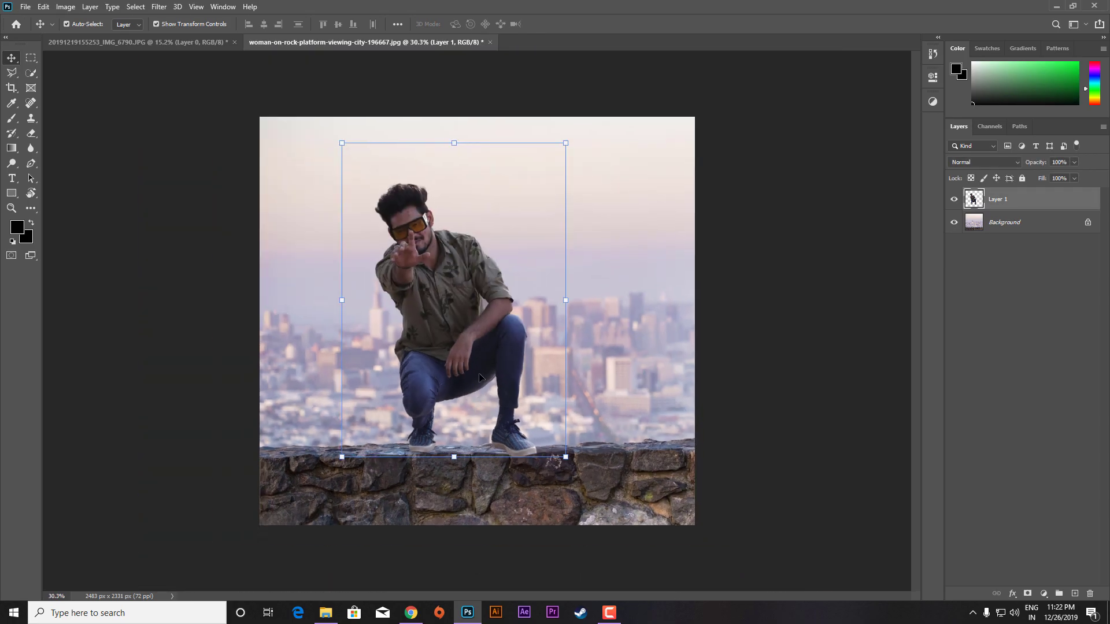
left_click_drag(485, 363, 497, 363)
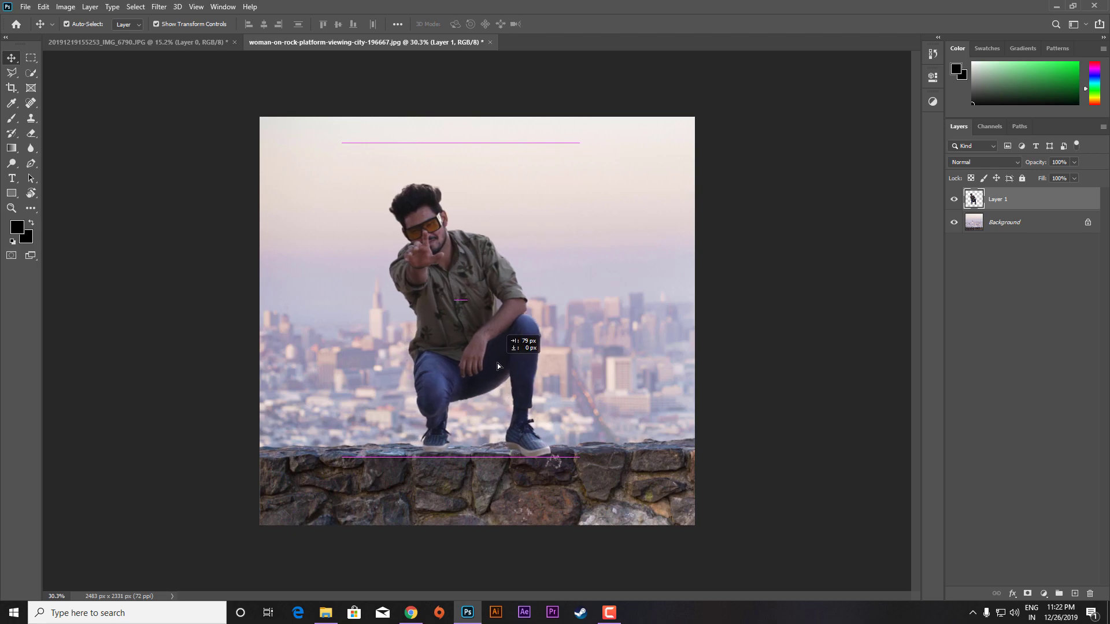
left_click_drag(584, 148, 604, 127)
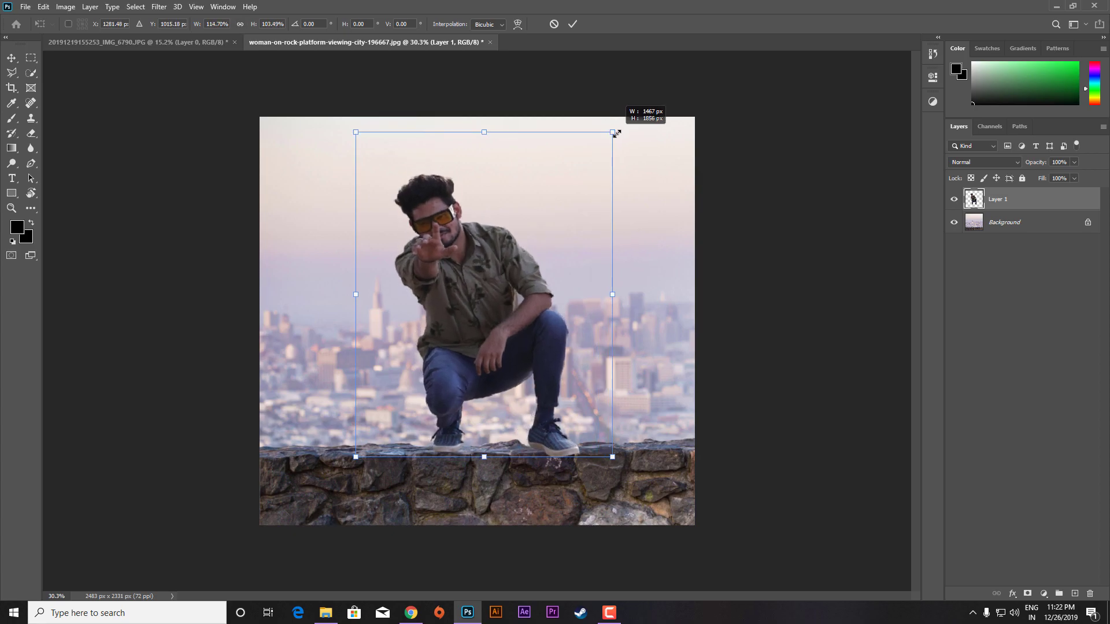
left_click_drag(604, 127, 612, 130)
left_click_drag(537, 334, 537, 335)
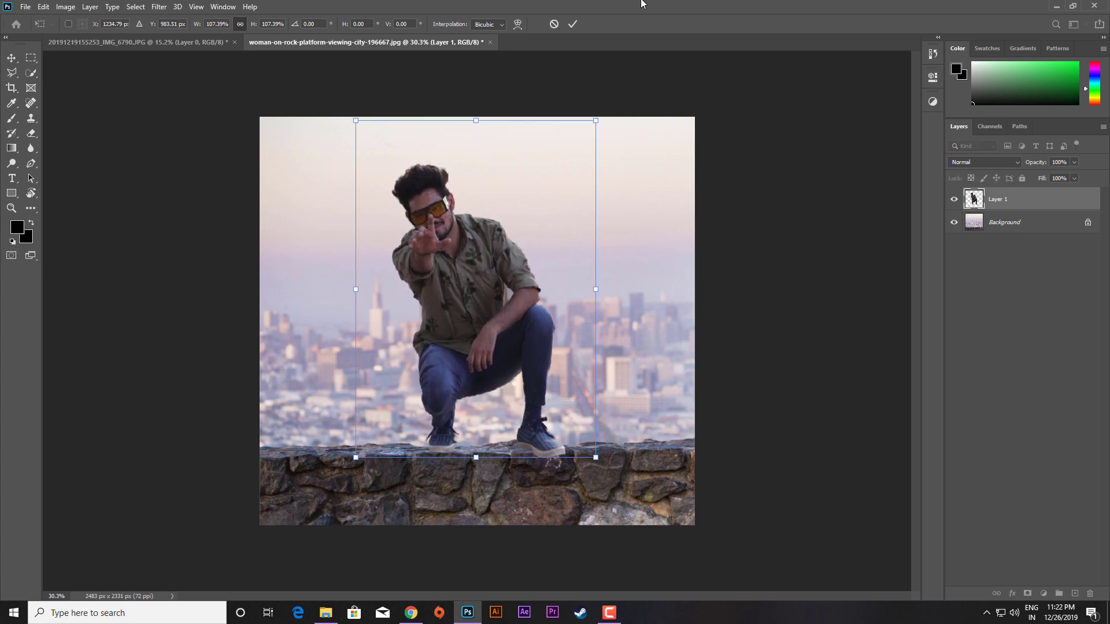
left_click(572, 24)
- Add a new layer above the background and paint a dark soft-round dab on the wall
scroll(520, 428, "up", 3)
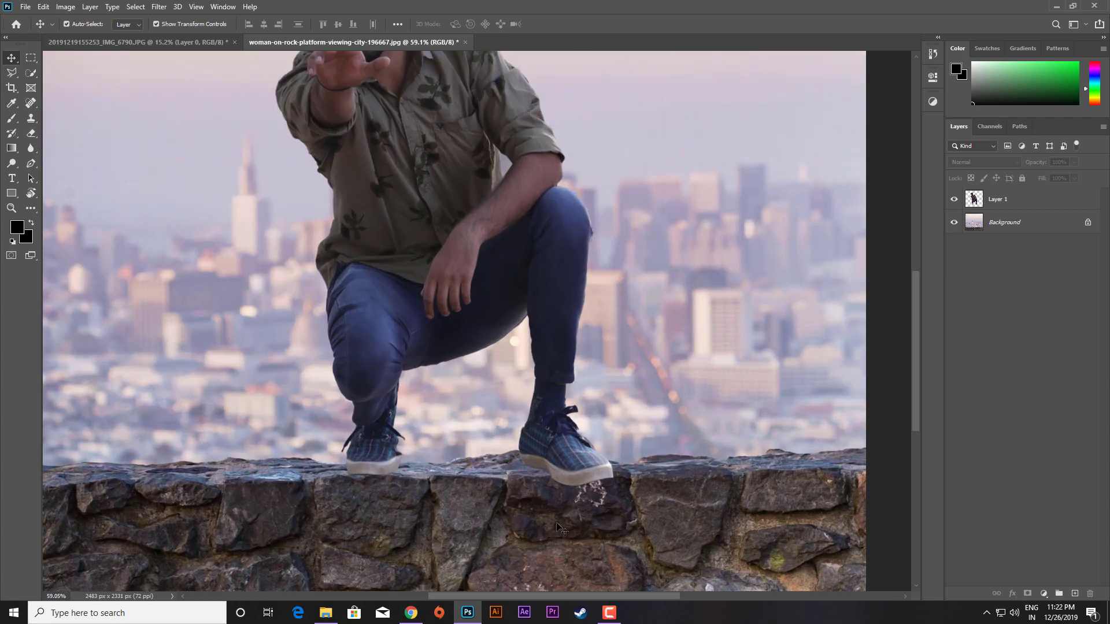
left_click(997, 231)
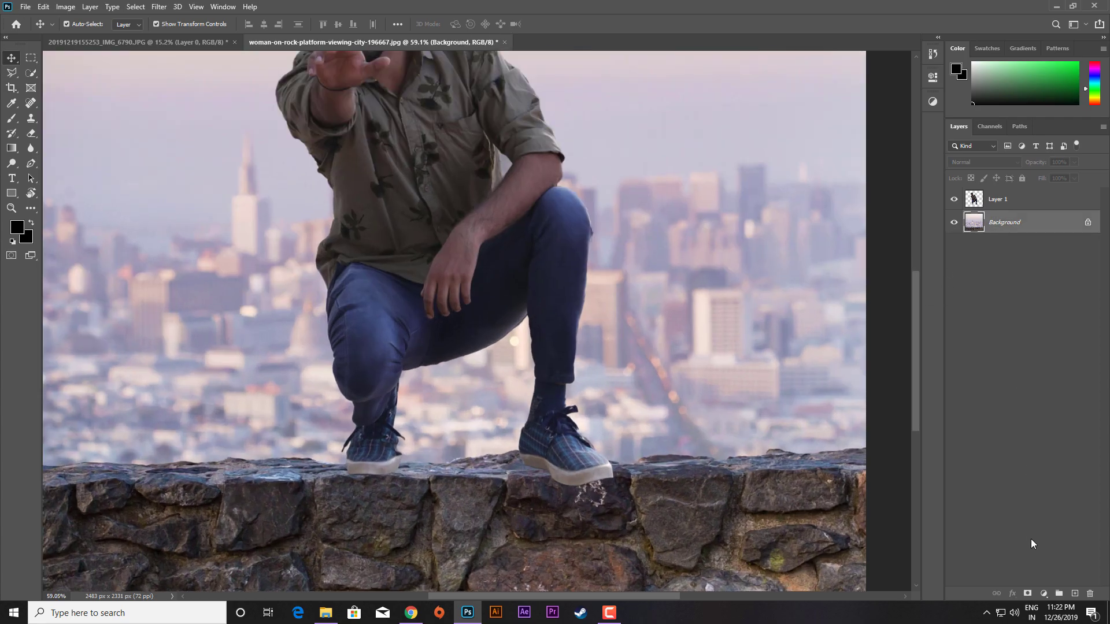
left_click(1074, 594)
key("b")
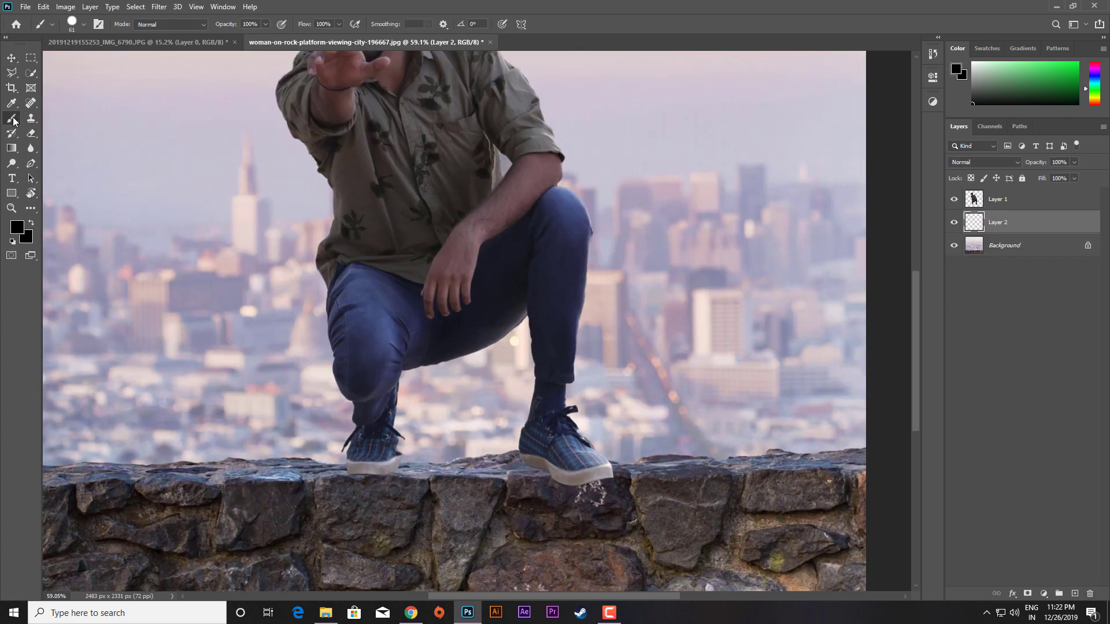
right_click(316, 456)
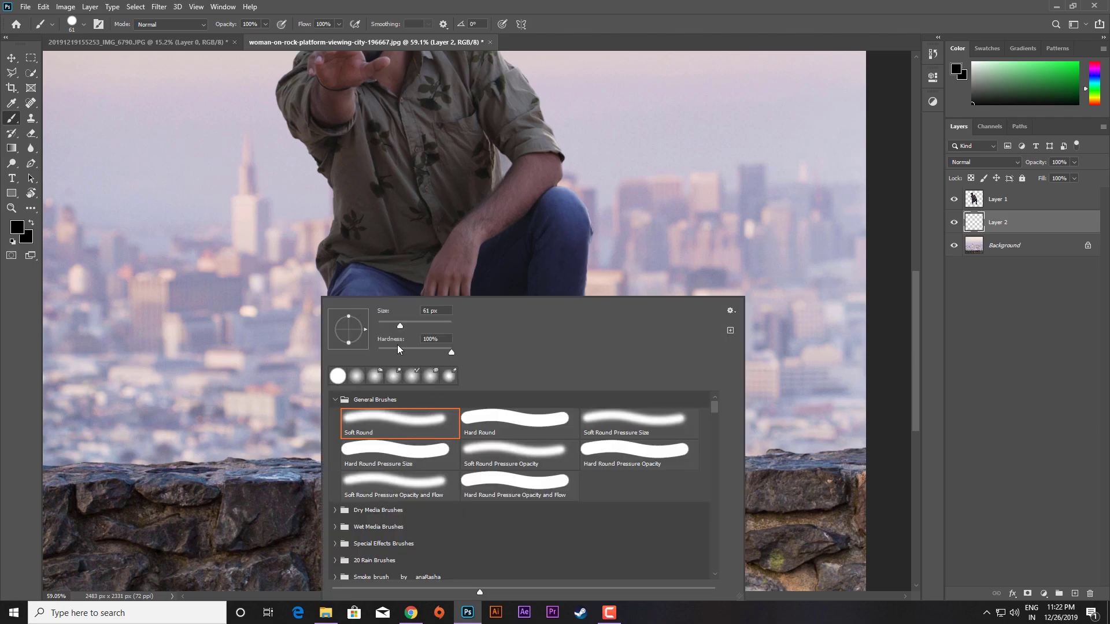
left_click(287, 473)
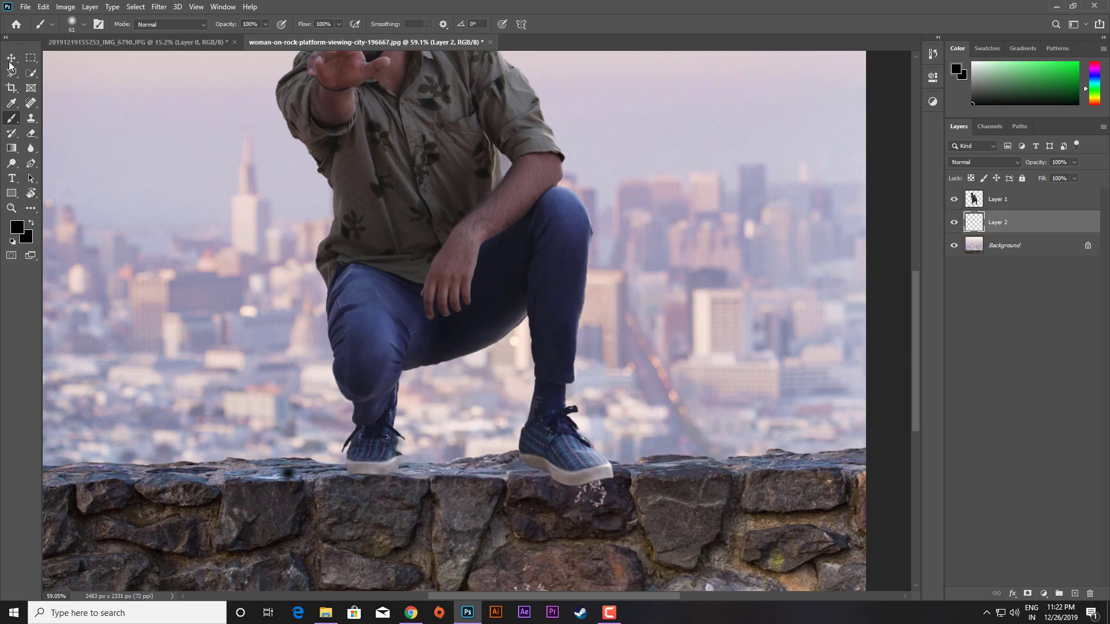
- Stretch the dab into a wide, flat shadow under the man's left shoe
key("ctrl+t")
scroll(291, 462, "up", 1)
left_click_drag(308, 481, 507, 480)
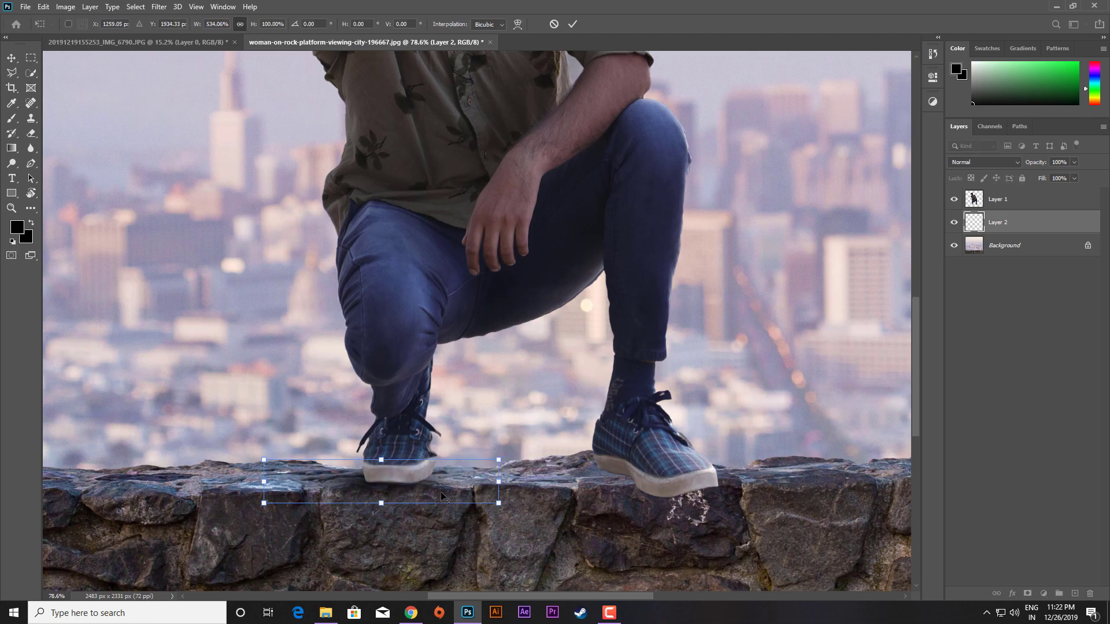
left_click(572, 25)
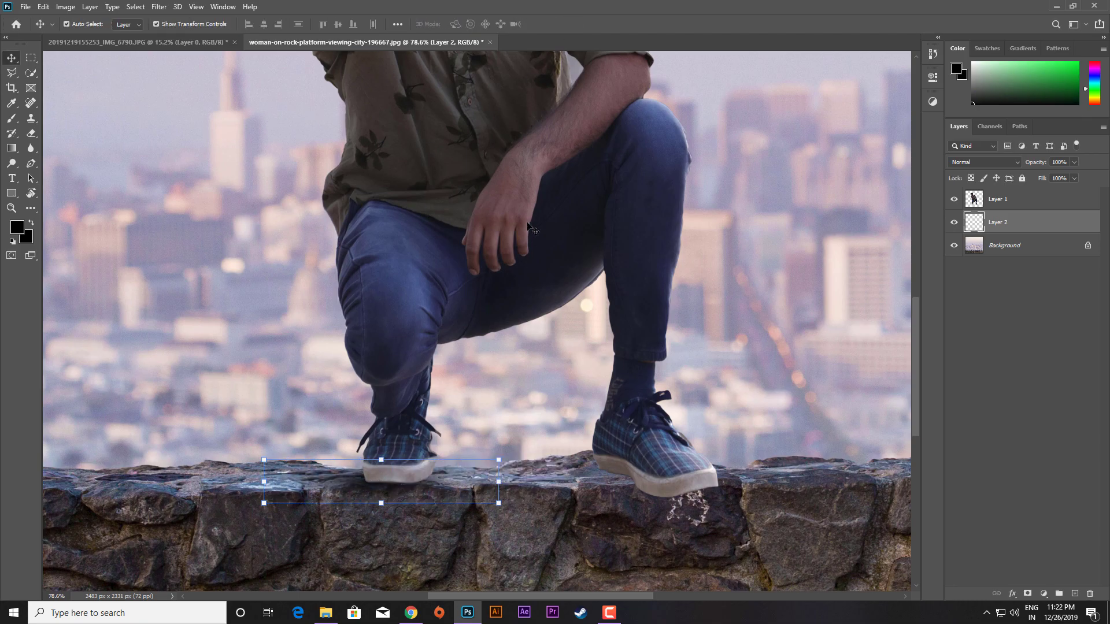
- Copy the shadow under the right shoe and tilt it about 5°
mouse_move(375, 495)
left_mouse_down()
mouse_move(661, 507)
mouse_move(635, 486)
mouse_move(670, 510)
left_mouse_up()
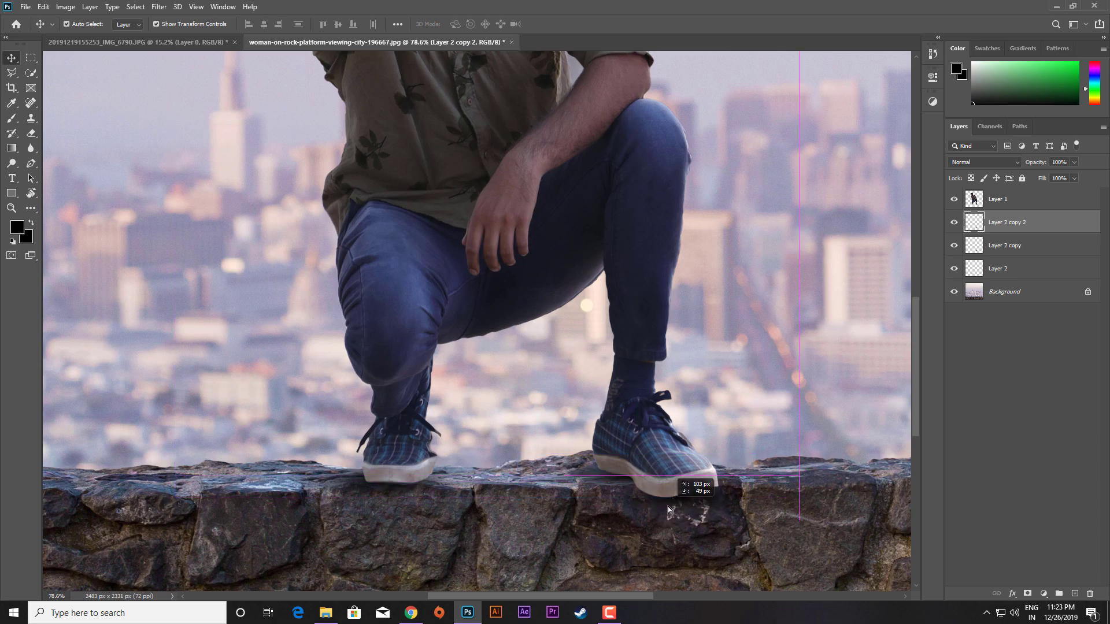
mouse_move(807, 471)
left_mouse_down()
mouse_move(716, 493)
mouse_move(685, 469)
left_mouse_up()
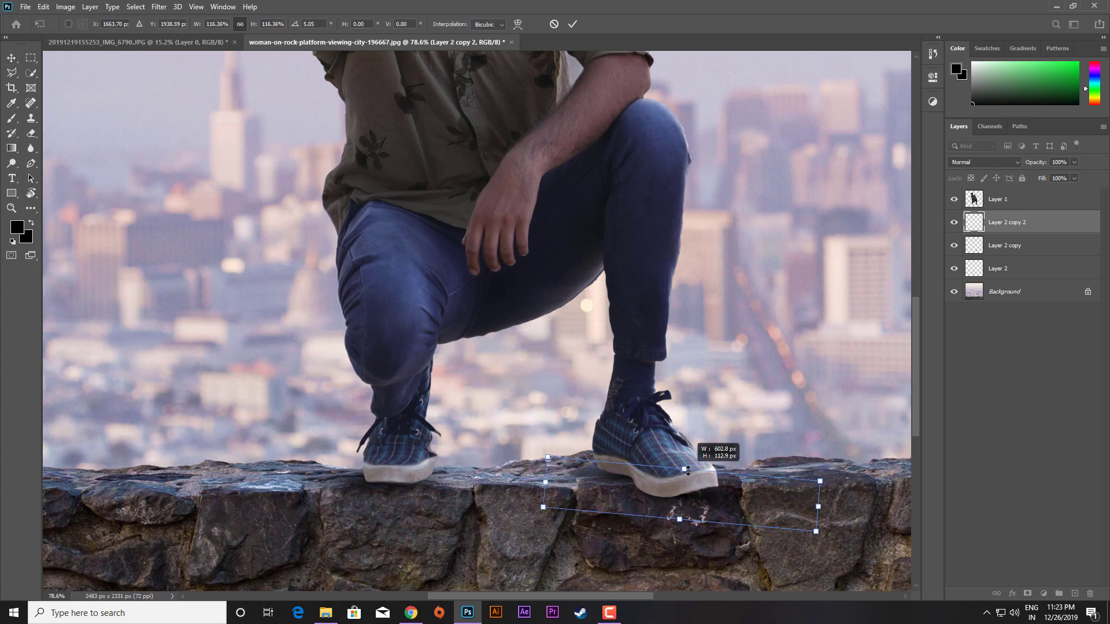
left_click(572, 24)
key("ctrl+0")
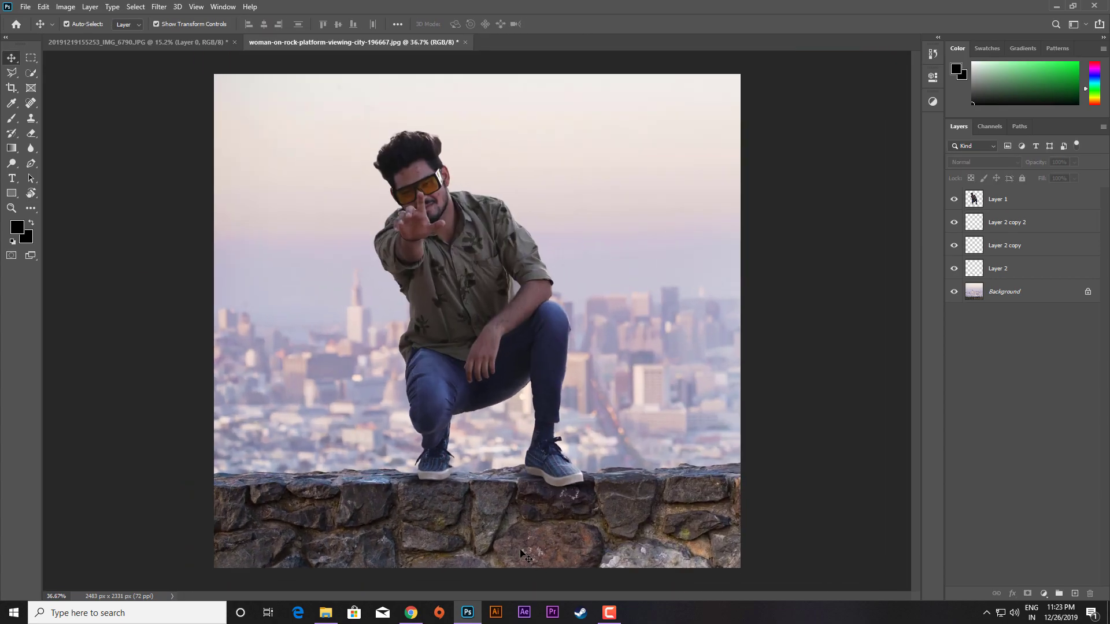
- Brighten the man's layer with Shadows/Highlights at 39%
scroll(525, 554, "up", 1)
key("ctrl+minus")
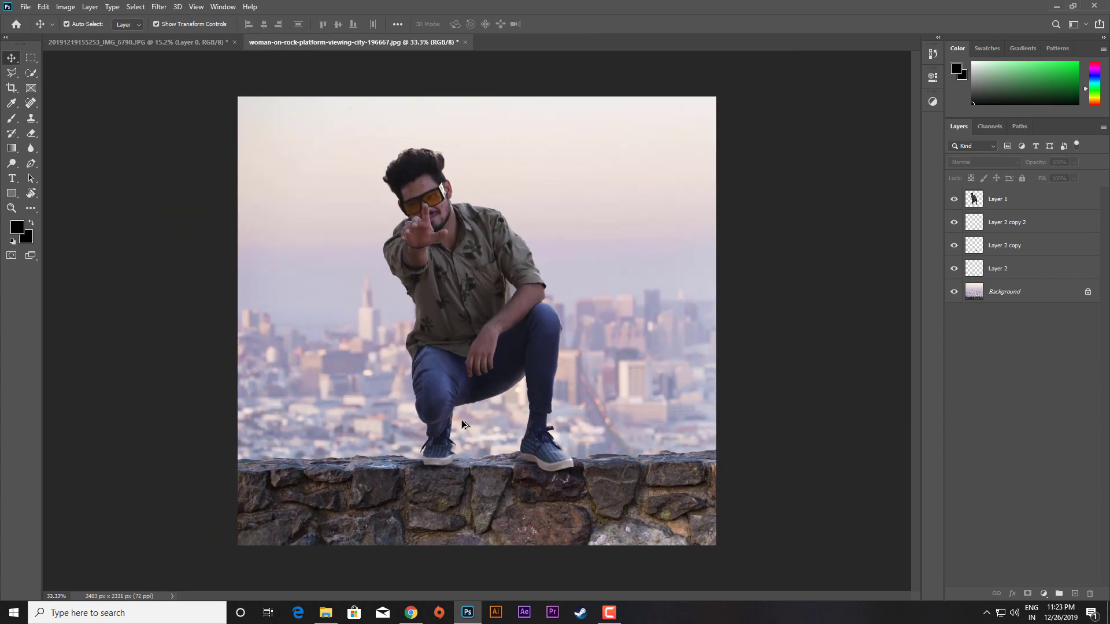
key("ctrl+0")
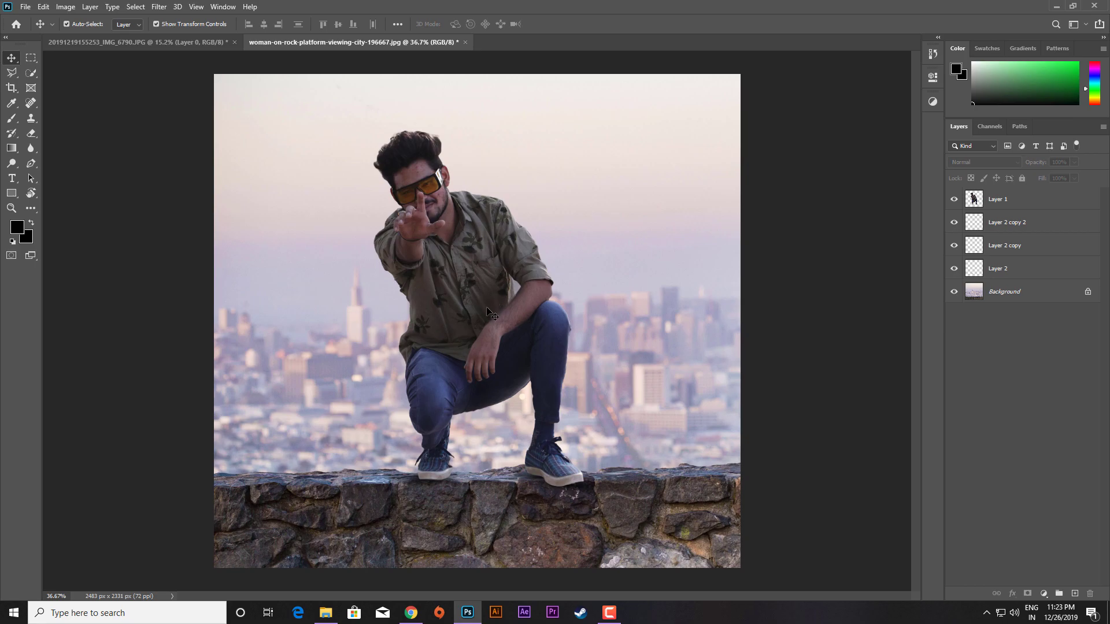
key("ctrl+minus")
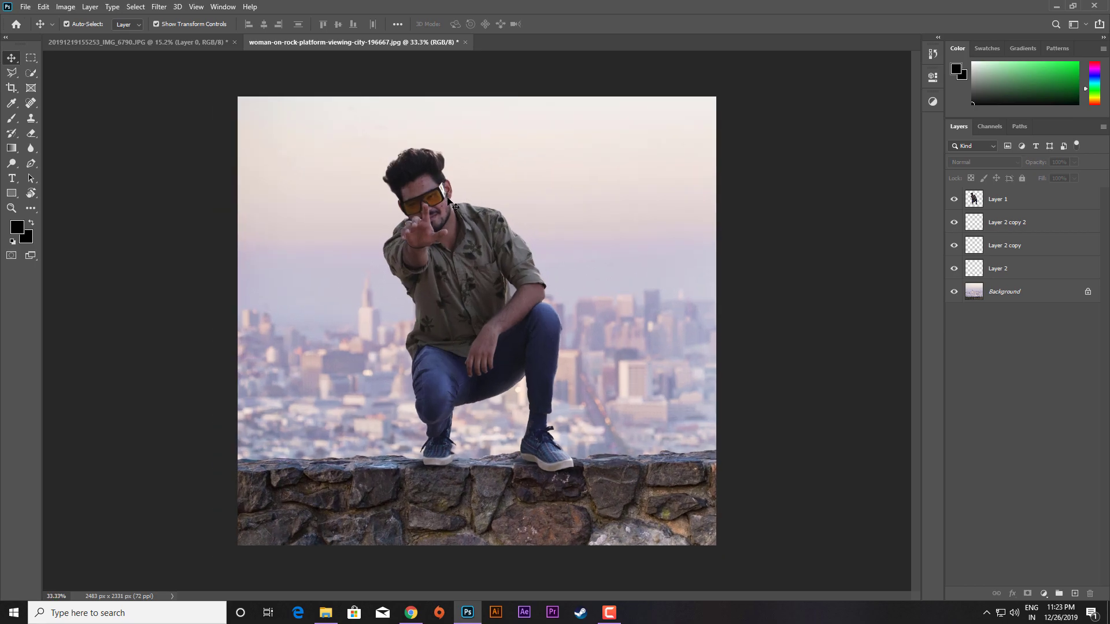
left_click(1024, 202)
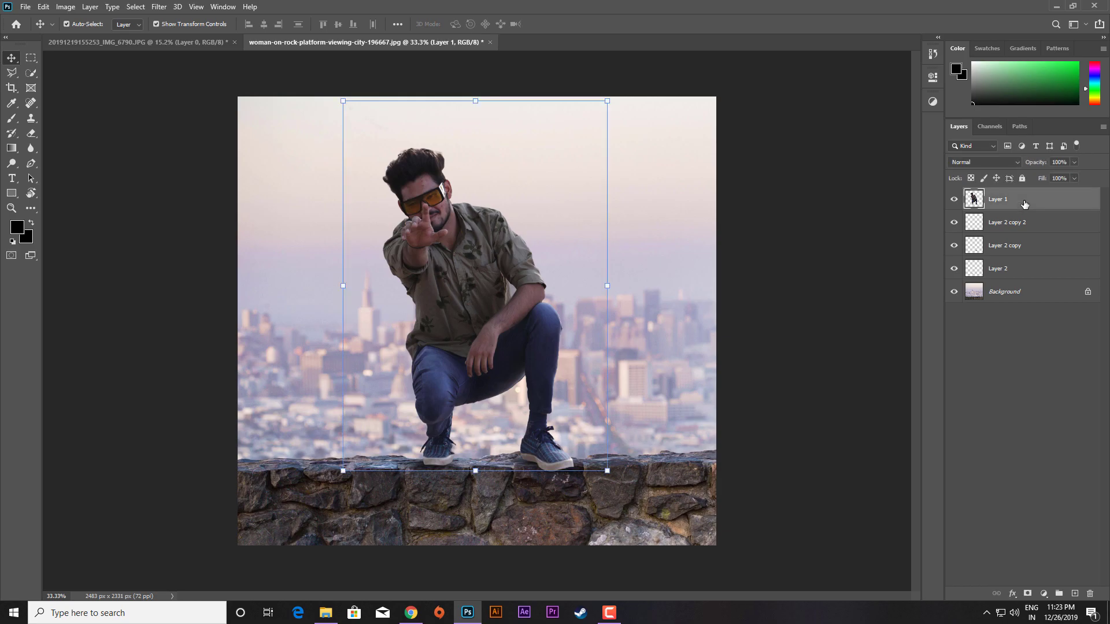
left_click(65, 6)
mouse_move(113, 37)
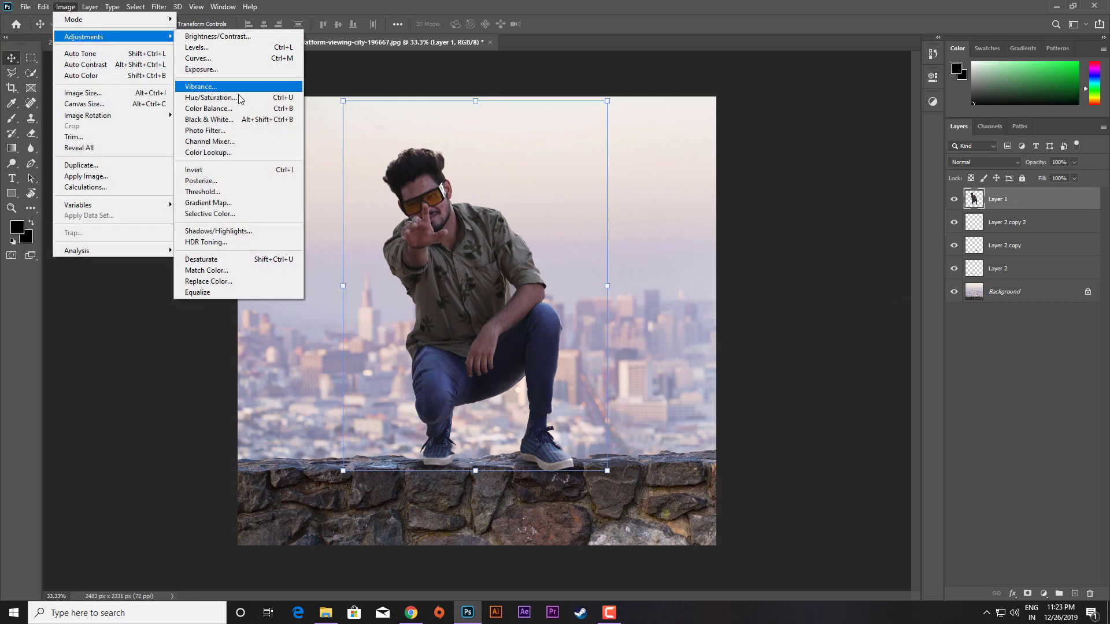
left_click(218, 230)
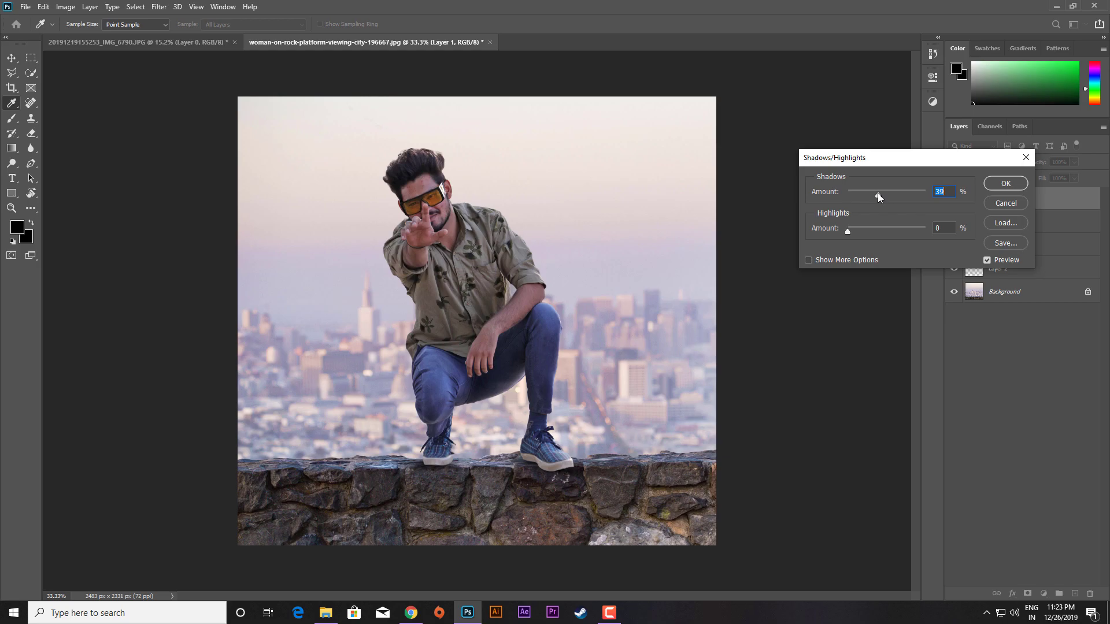
key("Return")
- Unlock the background and merge all layers into a single Layer 1
key("v")
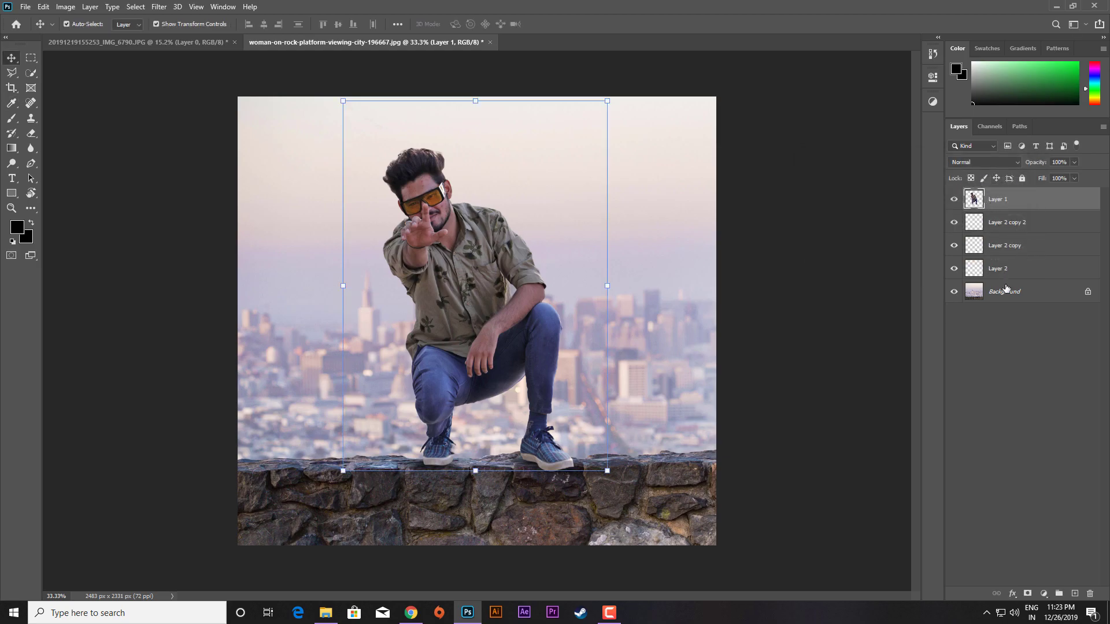
left_click(1080, 295)
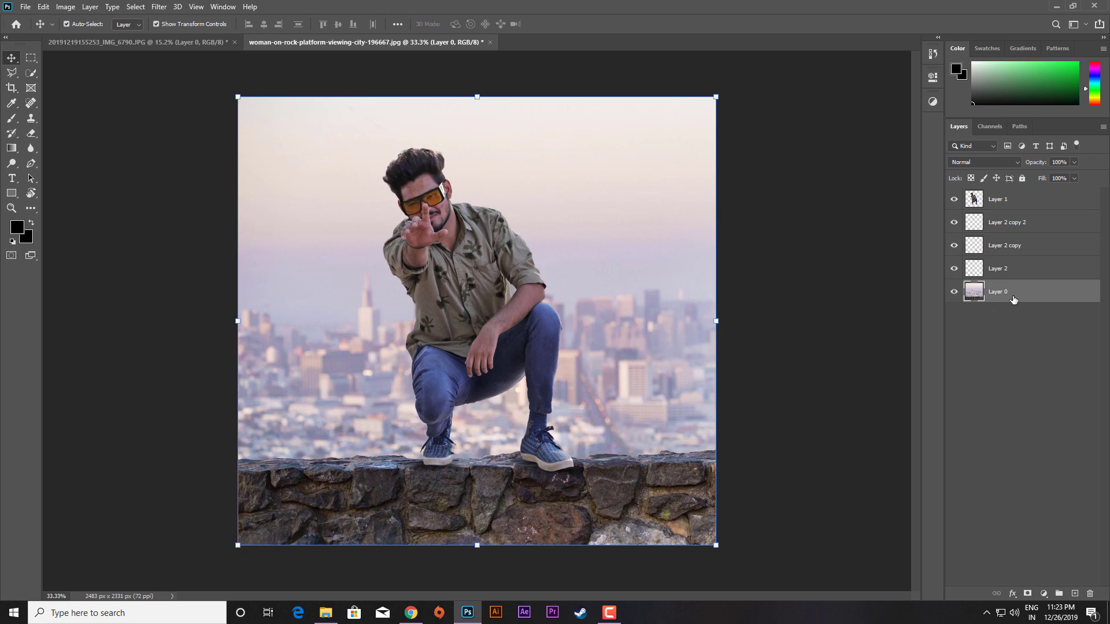
left_click(1021, 204, "shift")
left_click(1021, 209)
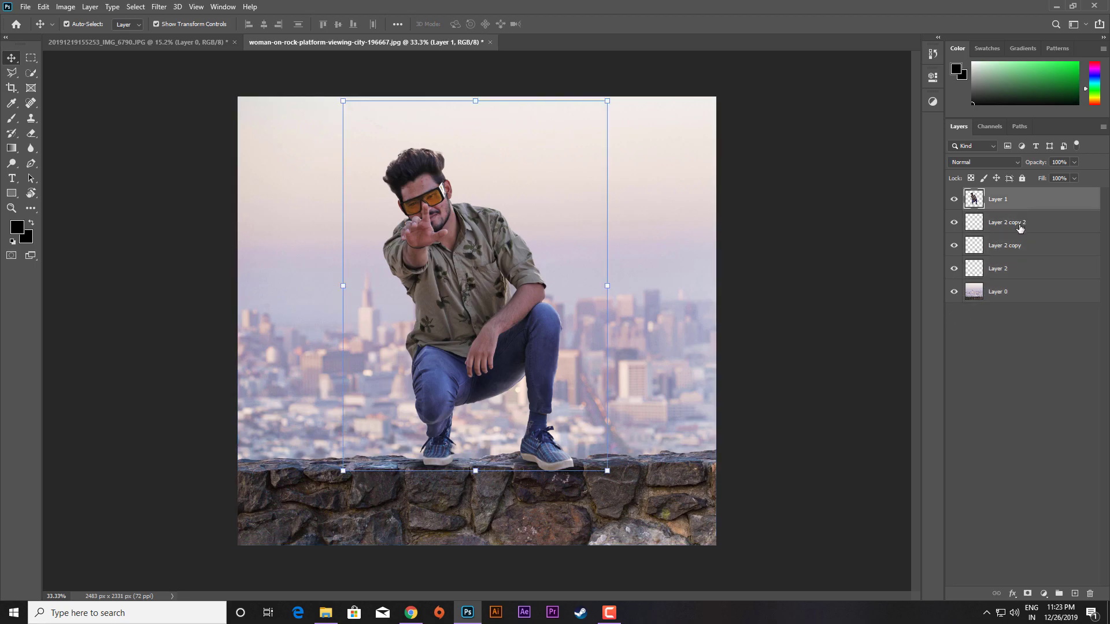
left_click(1010, 293, "shift")
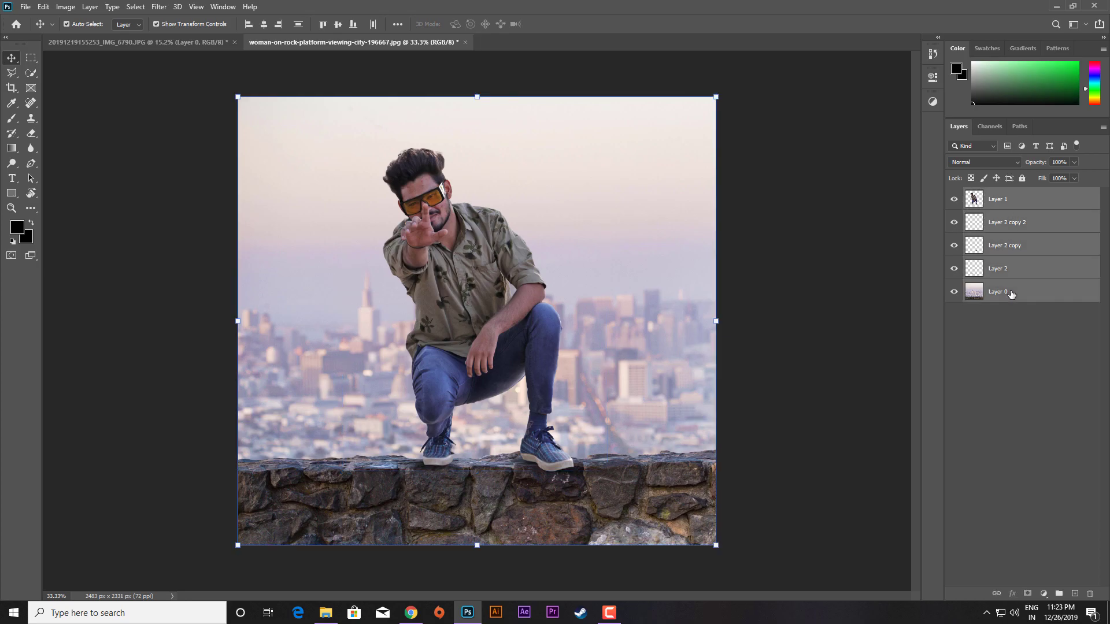
key("ctrl+e")
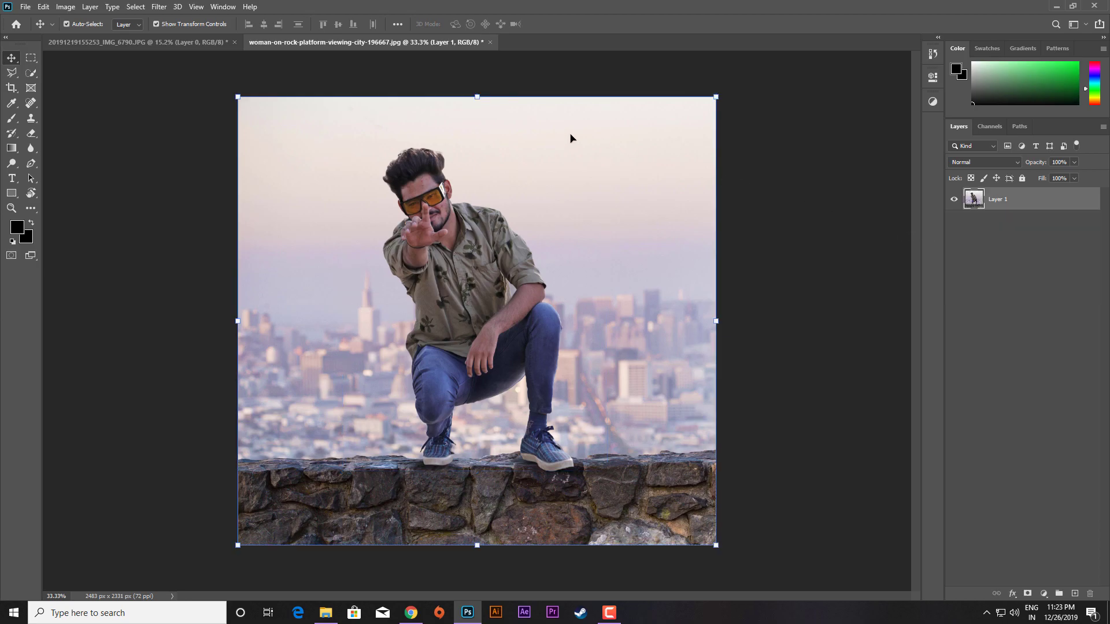
- Set up the Spot Healing Brush at 13 px on the man's layer
left_click(825, 245)
scroll(393, 185, "up", 2)
scroll(422, 162, "up", 3)
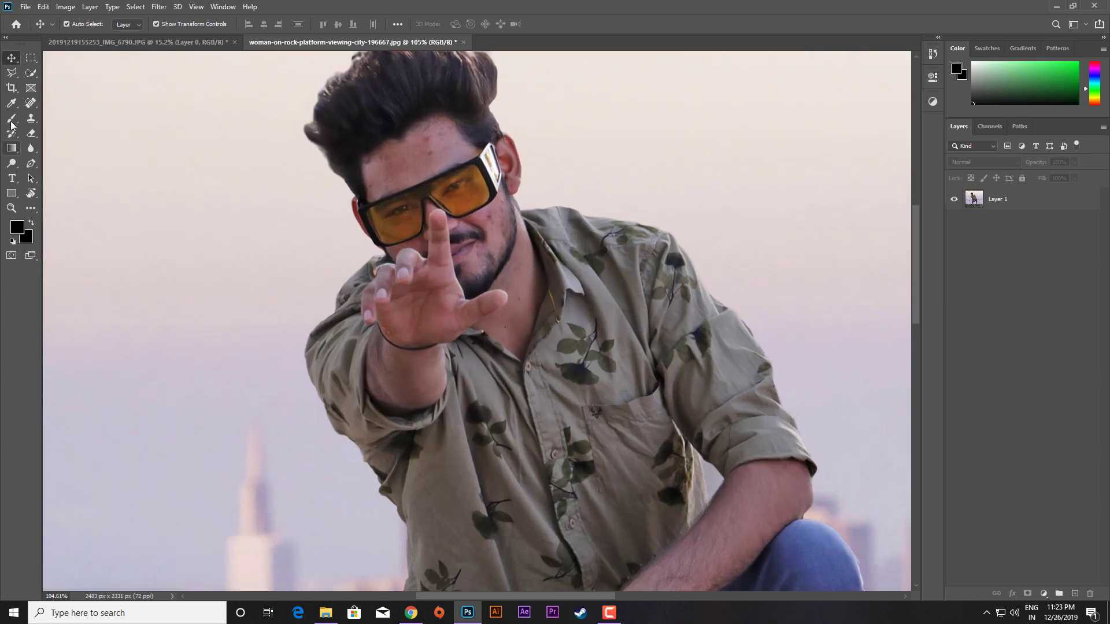
left_click(30, 104)
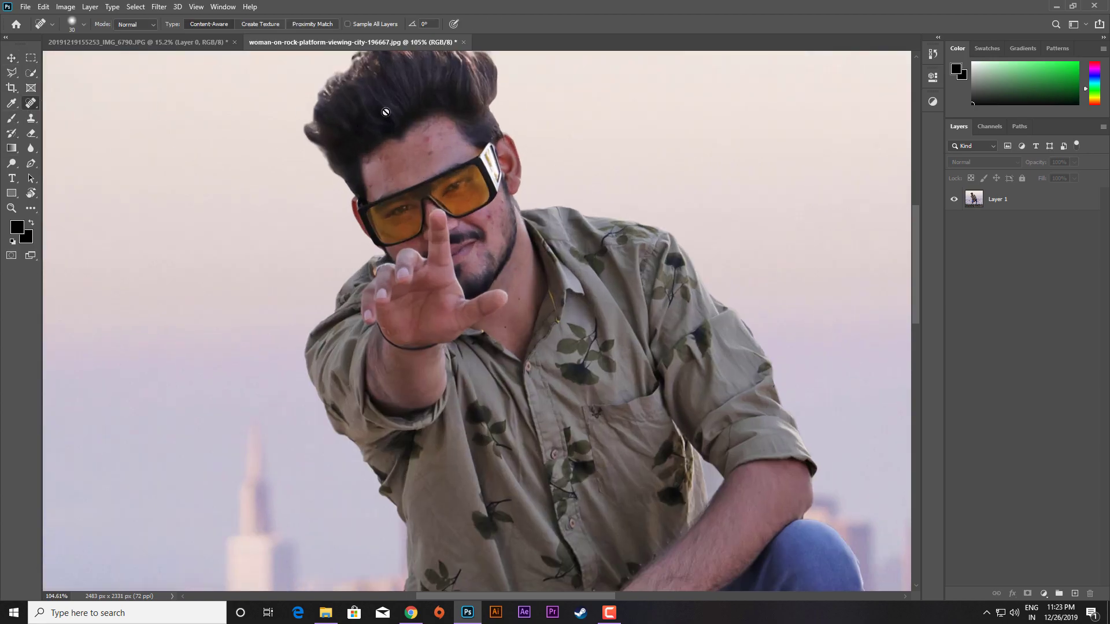
left_click(1033, 206)
right_click(441, 141)
left_click_drag(462, 161, 460, 161)
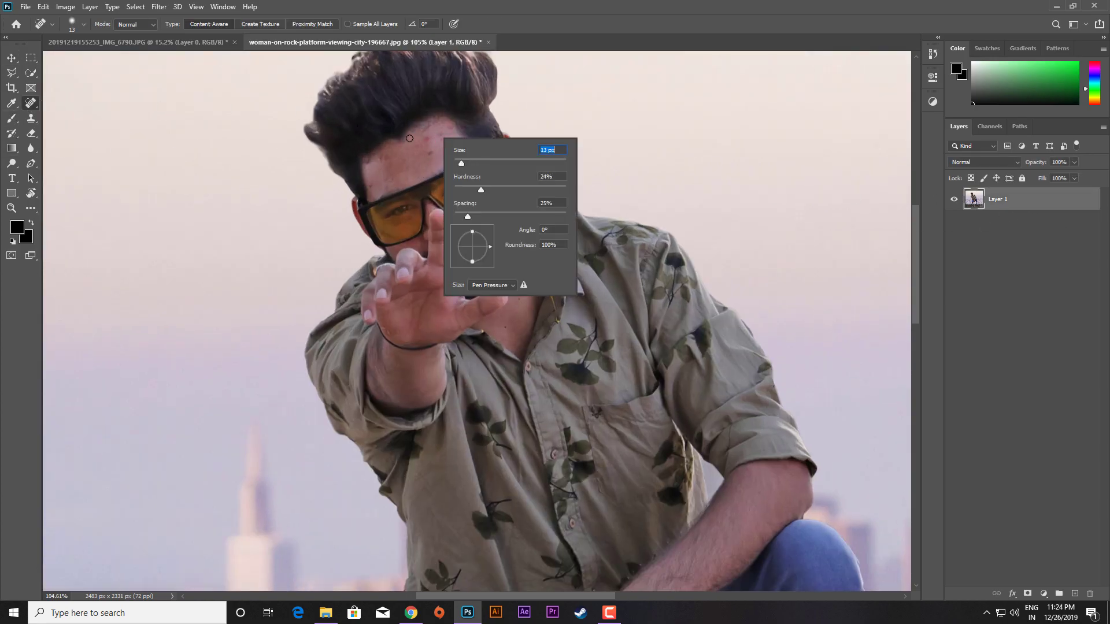
key("Return")
- Heal the blemishes on the forehead, cheek, neck and below the mustache
scroll(424, 157, "up", 3)
left_click(430, 153)
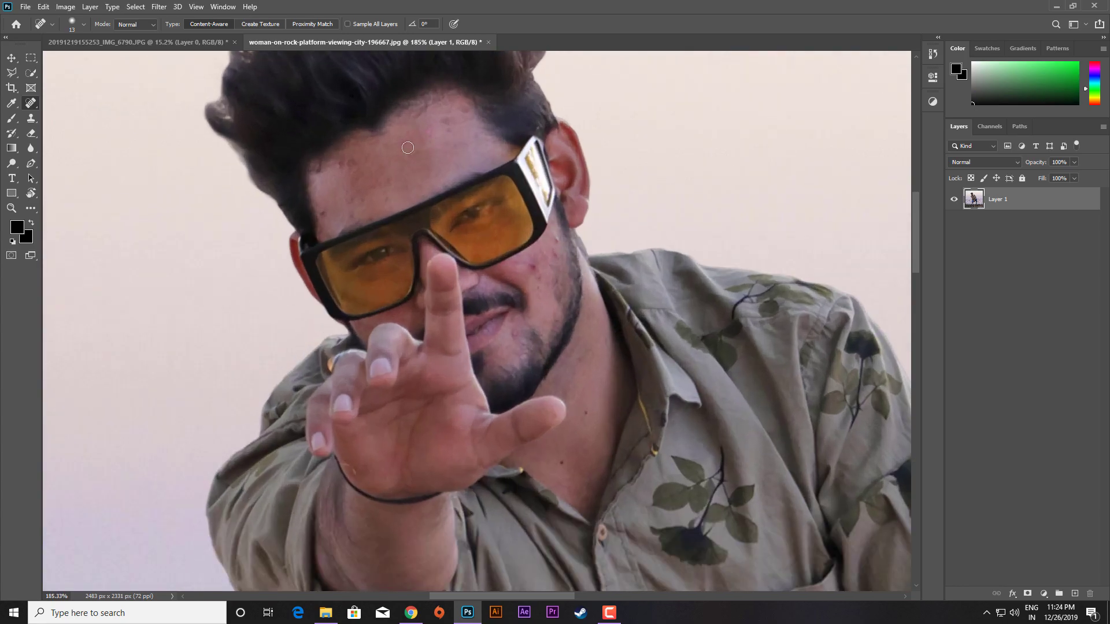
left_click(371, 176)
left_click_drag(353, 168, 344, 167)
left_click(340, 166)
left_click(322, 213)
left_click_drag(558, 245, 548, 269)
left_click(585, 412)
left_click(511, 335)
scroll(419, 313, "down", 5)
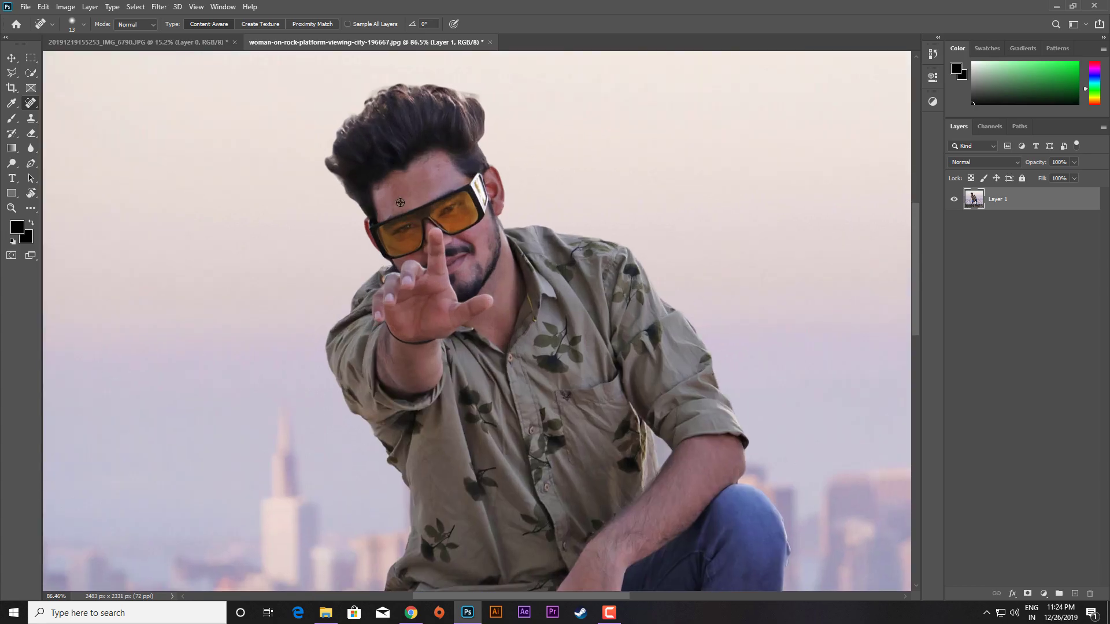
scroll(289, 168, "up", 1)
- Duplicate the man's layer as Layer 1 copy and set the Mixer Brush to 37 px
left_click_drag(984, 198, 1032, 214)
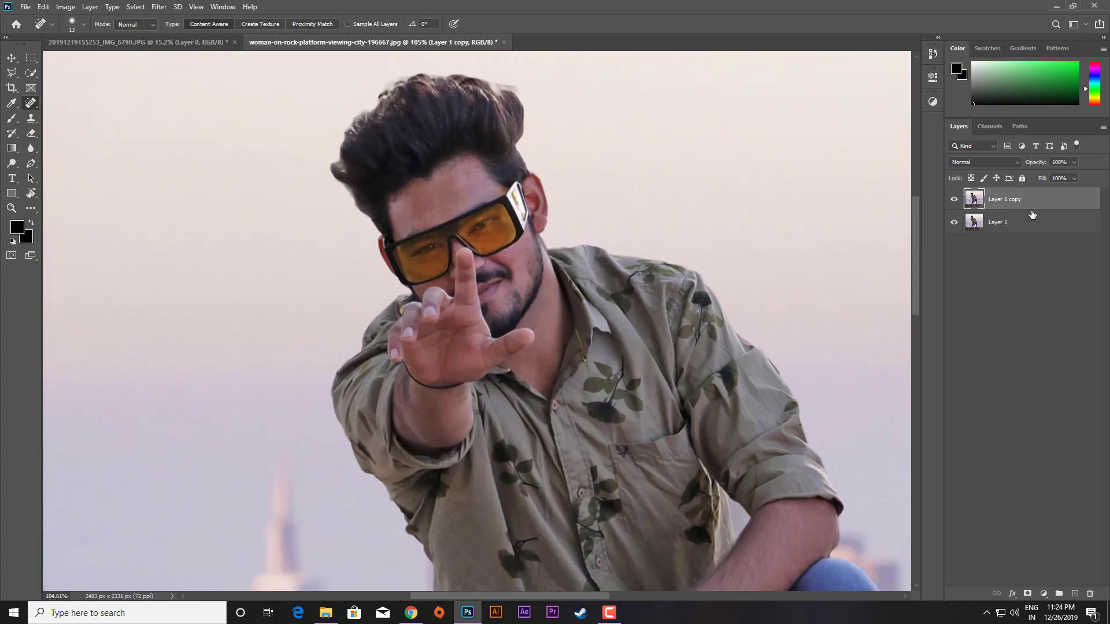
left_click(10, 119)
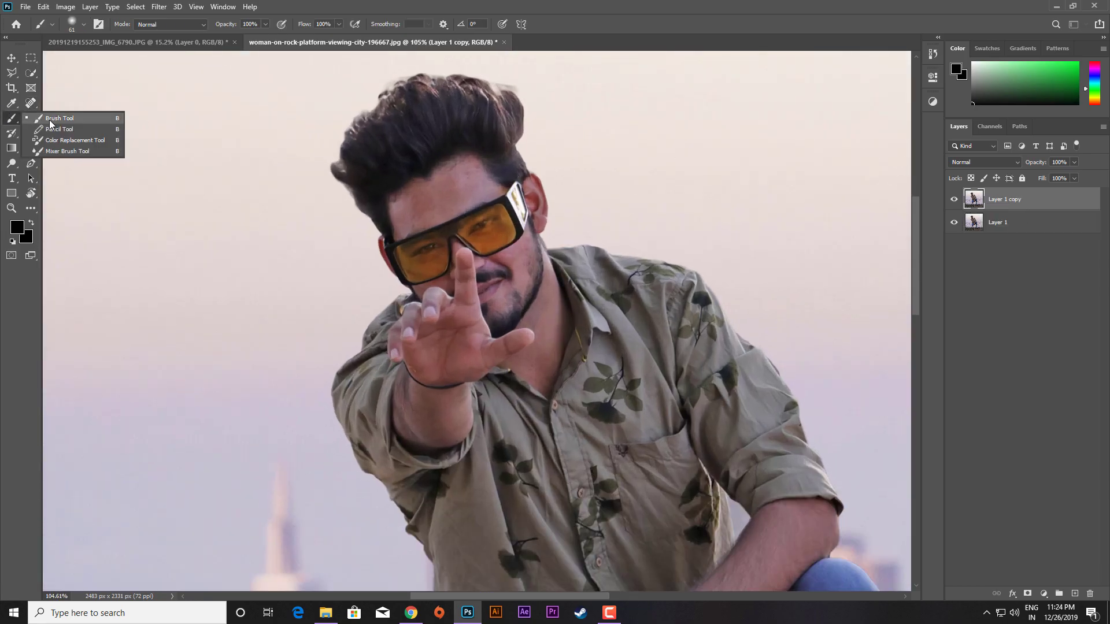
left_click(50, 119)
scroll(377, 210, "down", 3)
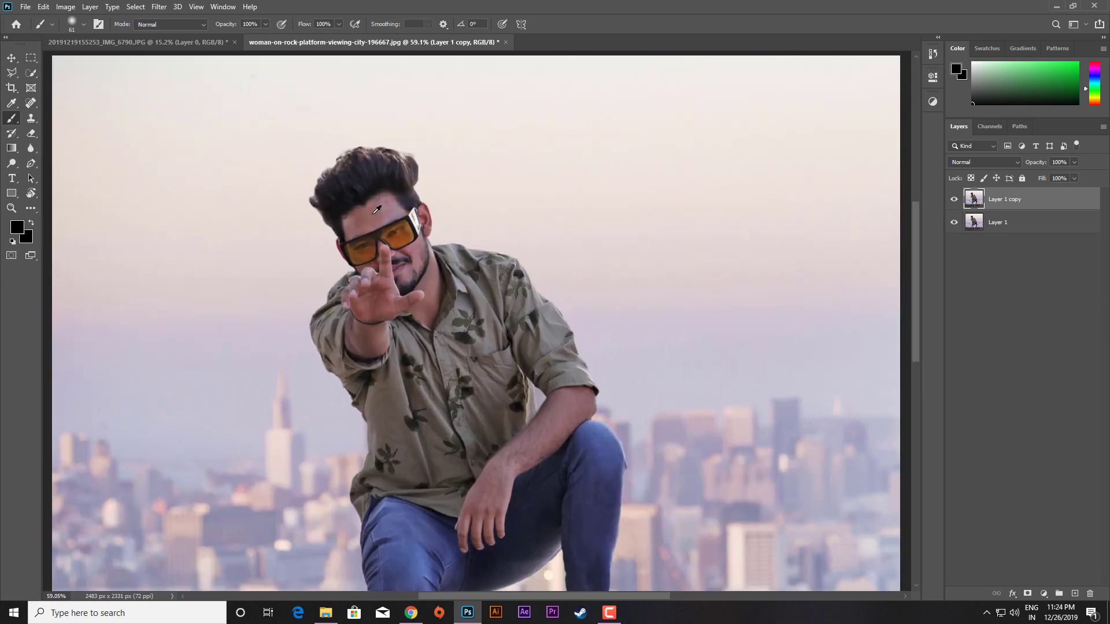
scroll(377, 209, "up", 3)
scroll(377, 209, "up", 1)
right_click(11, 119)
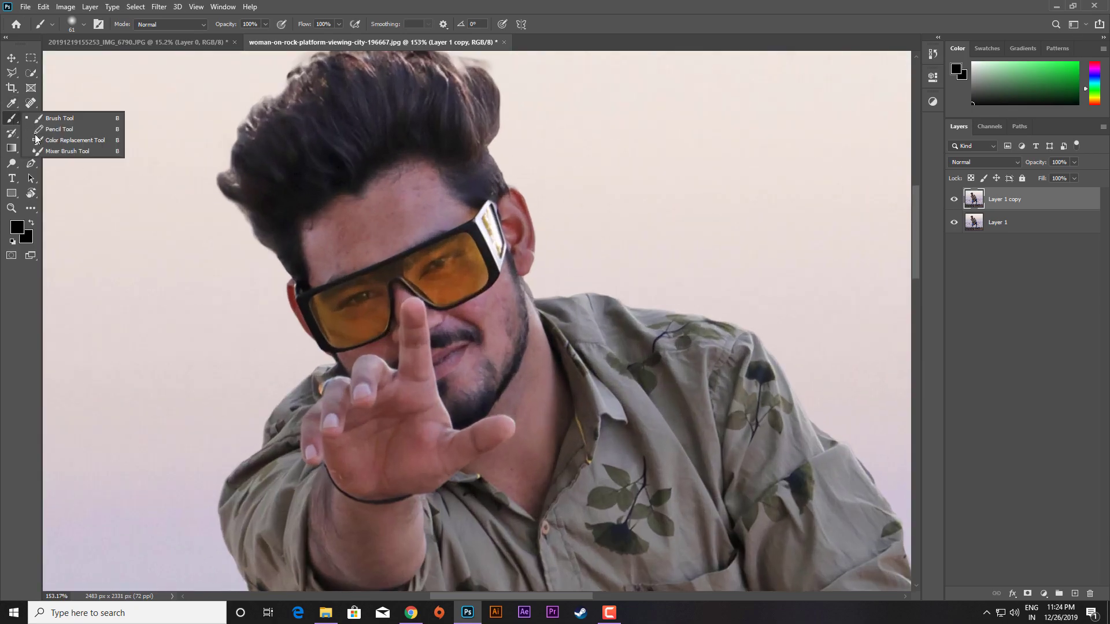
left_click(64, 151)
right_click(434, 189)
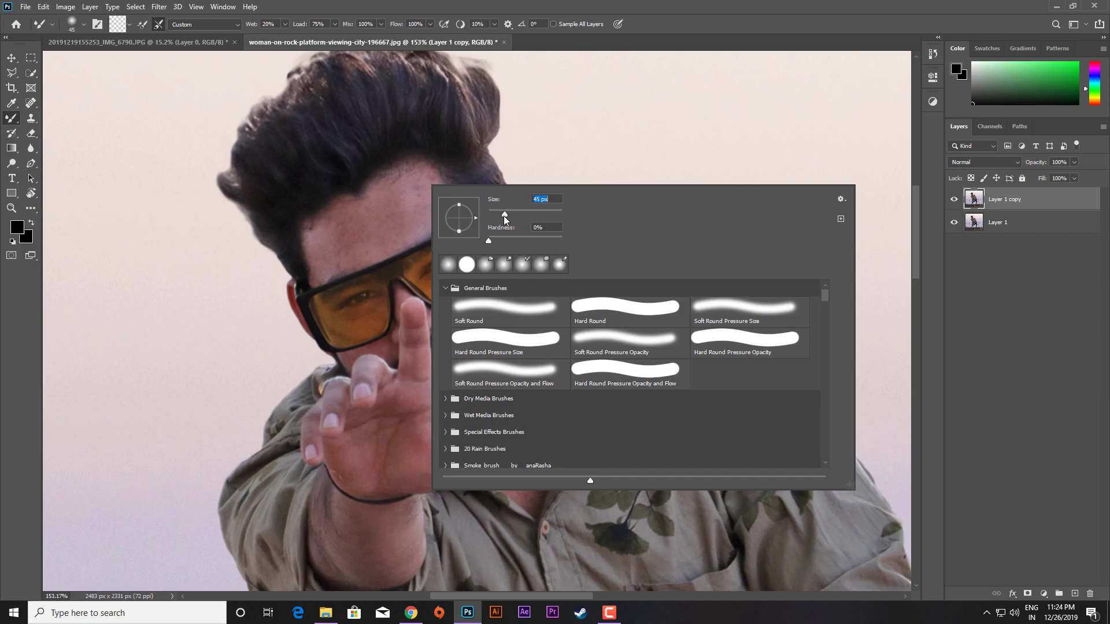
left_click_drag(504, 216, 497, 242)
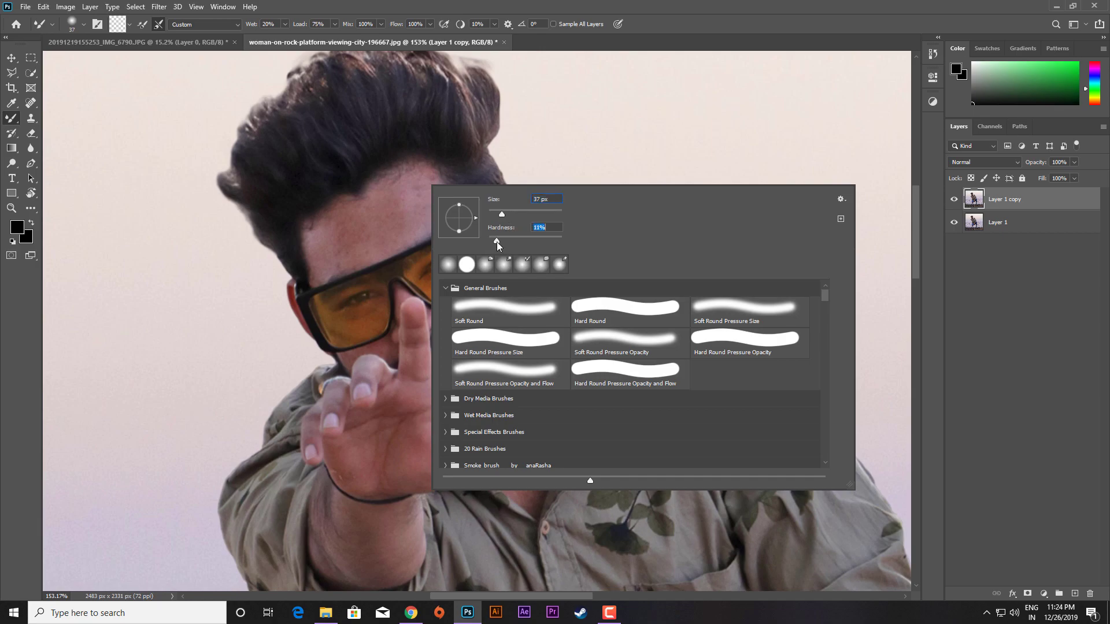
left_click(362, 240)
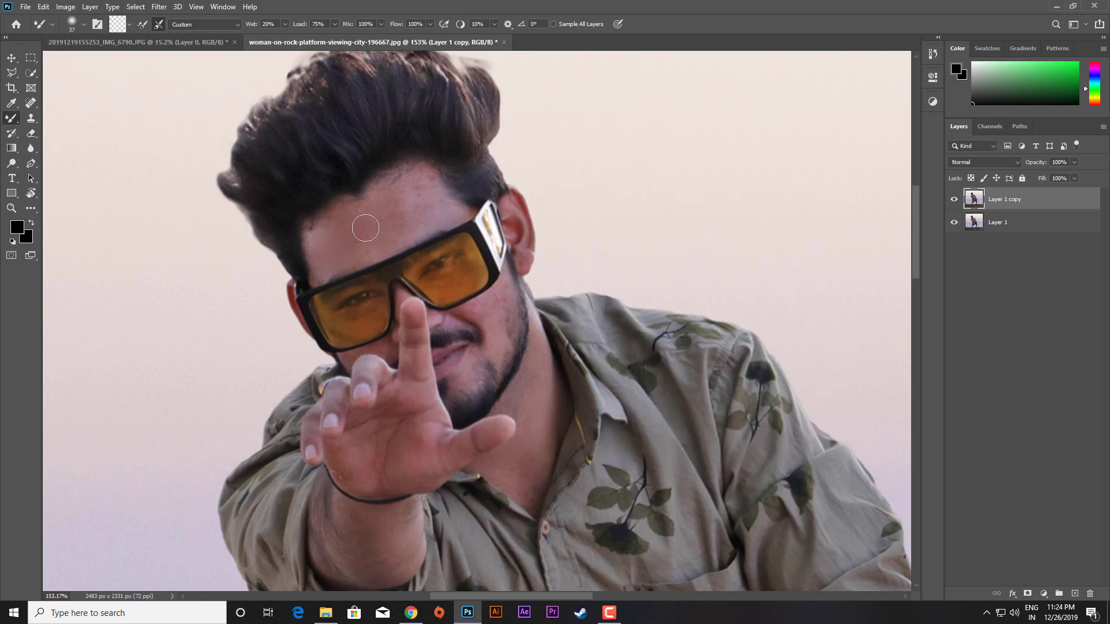
- Blend the skin on the forehead, wrist and palm, neck, lips and chin, and beside the nose
mouse_move(366, 228)
left_mouse_down()
mouse_move(338, 236)
mouse_move(399, 196)
mouse_move(393, 227)
mouse_move(355, 251)
mouse_move(424, 211)
mouse_move(469, 212)
mouse_move(489, 317)
mouse_move(497, 295)
left_mouse_up()
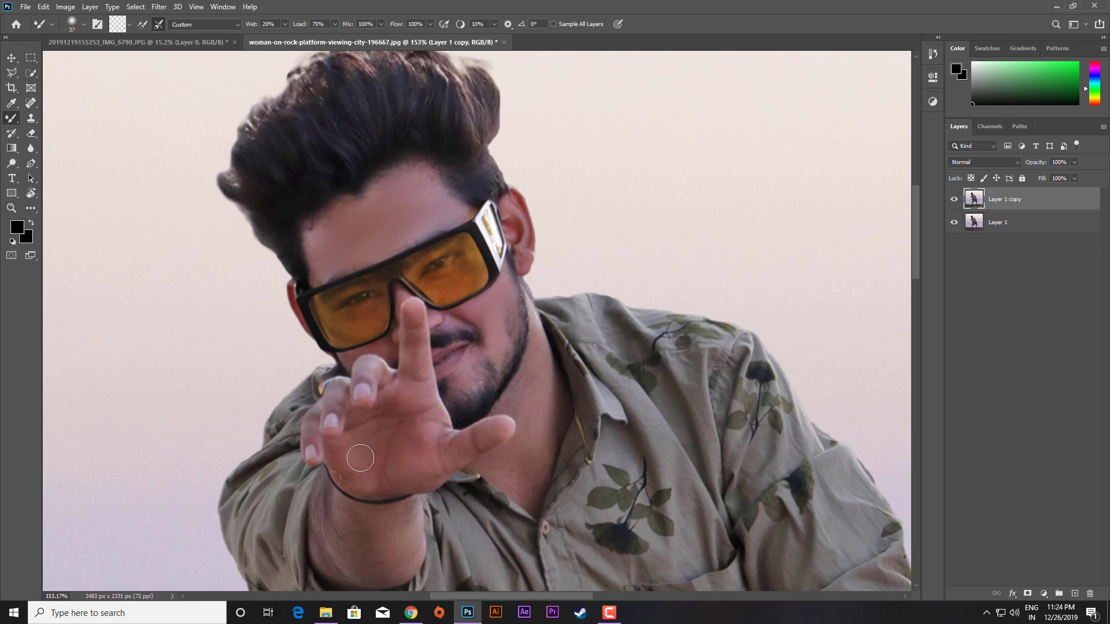
mouse_move(360, 458)
left_mouse_down()
mouse_move(352, 476)
mouse_move(437, 467)
mouse_move(403, 458)
left_mouse_up()
mouse_move(526, 420)
left_mouse_down()
mouse_move(535, 366)
mouse_move(520, 446)
mouse_move(528, 483)
mouse_move(502, 453)
mouse_move(523, 483)
left_mouse_up()
mouse_move(477, 370)
left_mouse_down()
mouse_move(463, 375)
mouse_move(505, 351)
left_mouse_up()
mouse_move(444, 297)
left_mouse_down()
mouse_move(446, 319)
mouse_move(435, 319)
left_mouse_up()
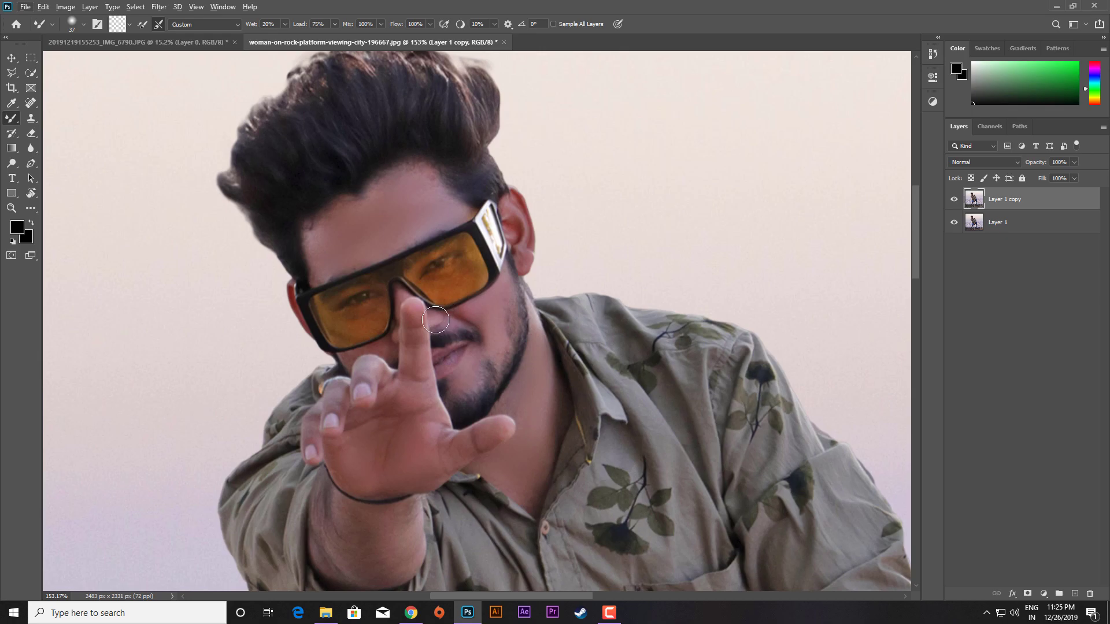
scroll(436, 319, "down", 2)
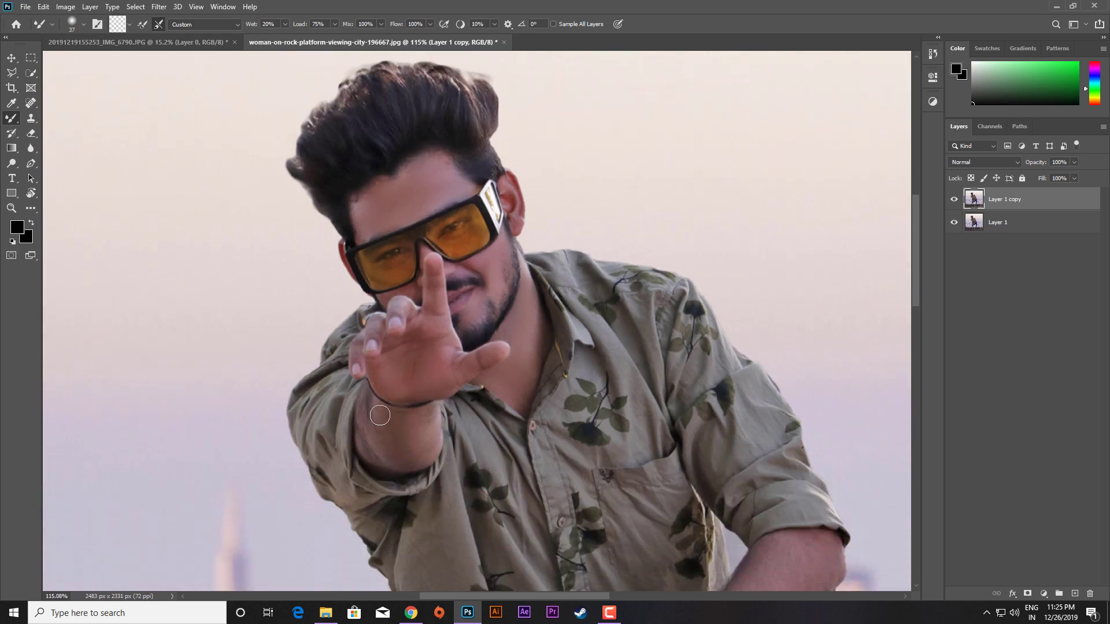
- Smooth the skin on the wrist and around the fingertip
mouse_move(379, 414)
left_mouse_down()
mouse_move(427, 425)
mouse_move(380, 386)
left_mouse_up()
left_click_drag(364, 340, 381, 312)
scroll(493, 370, "down", 1)
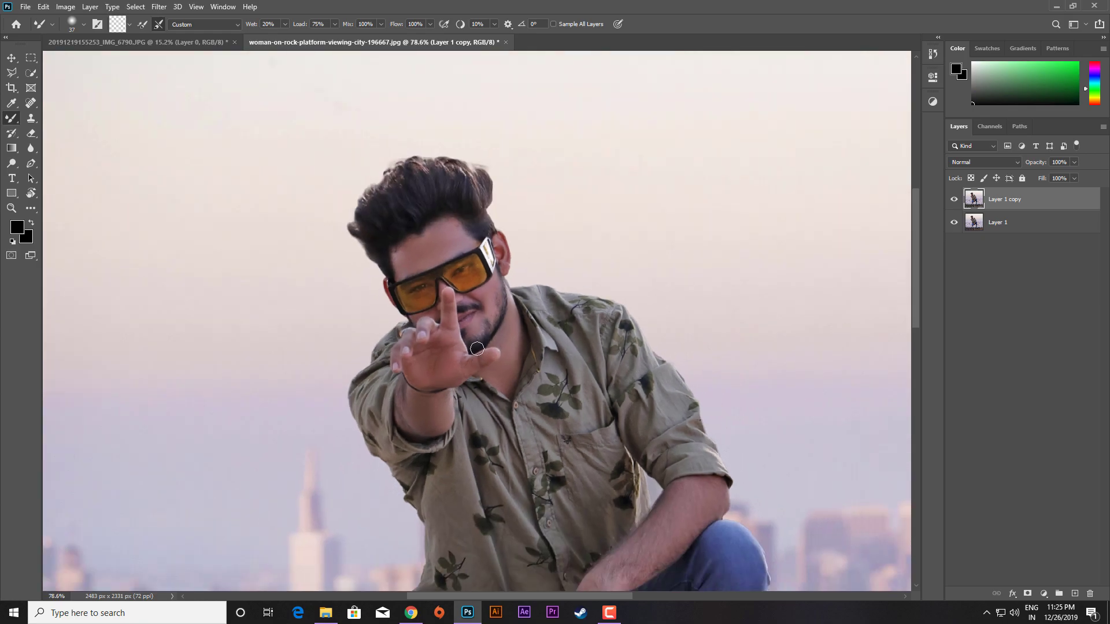
scroll(485, 353, "down", 1)
scroll(478, 332, "down", 2)
scroll(476, 306, "down", 2)
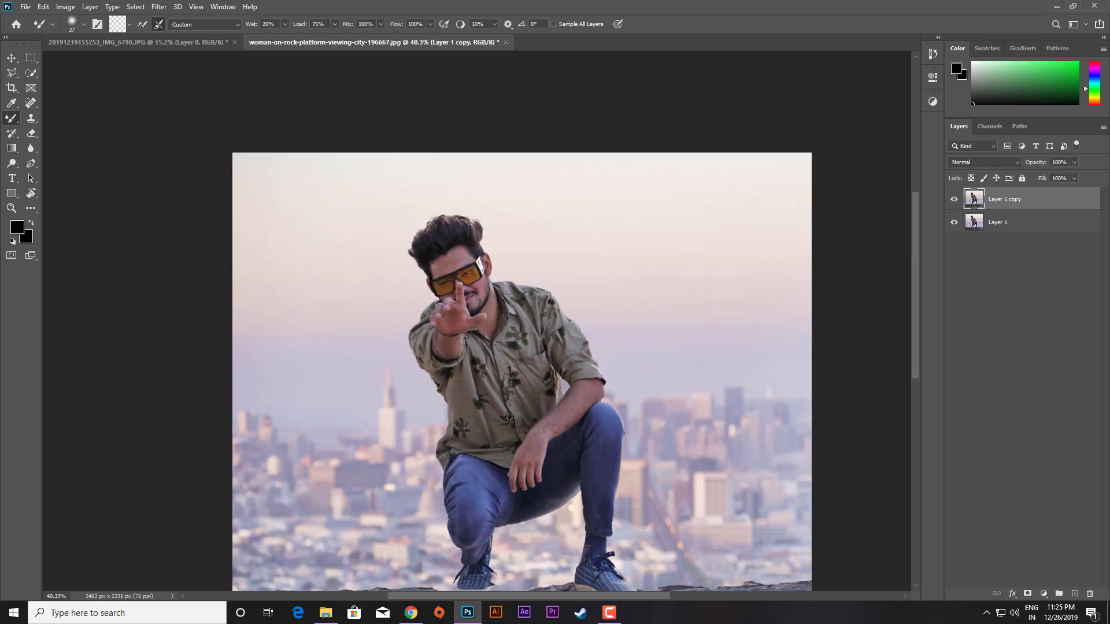
scroll(563, 434, "up", 1)
scroll(494, 382, "down", 2)
scroll(421, 212, "up", 1)
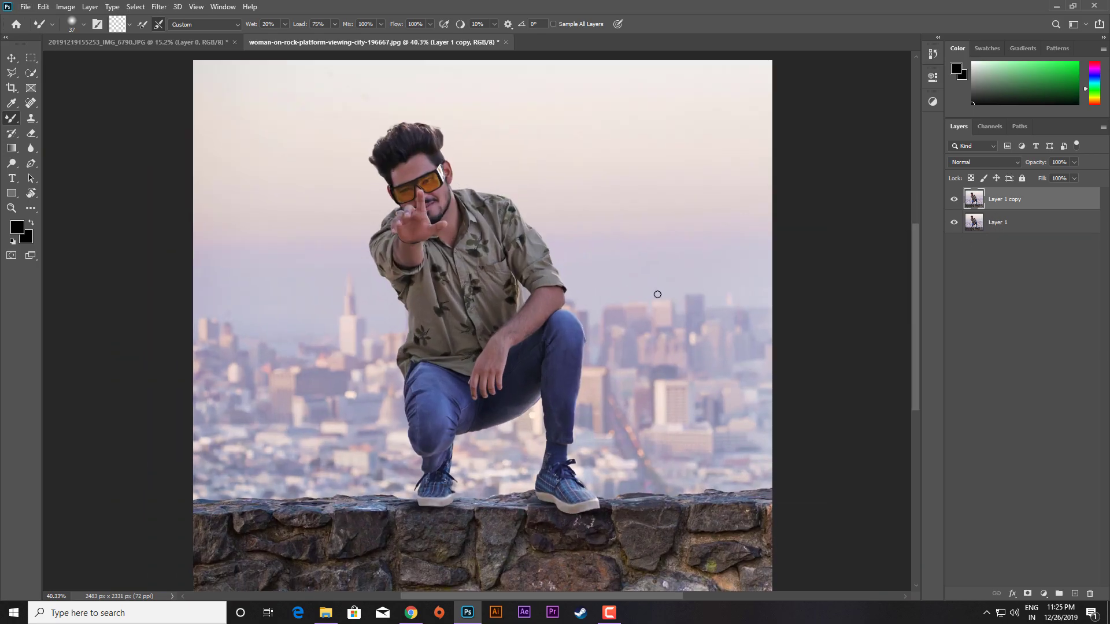
scroll(601, 310, "down", 1)
- In Camera Raw, set Clarity +14, Blacks +23, Contrast +12 and Saturation -5, and reset Highlights to 0
left_click(156, 6)
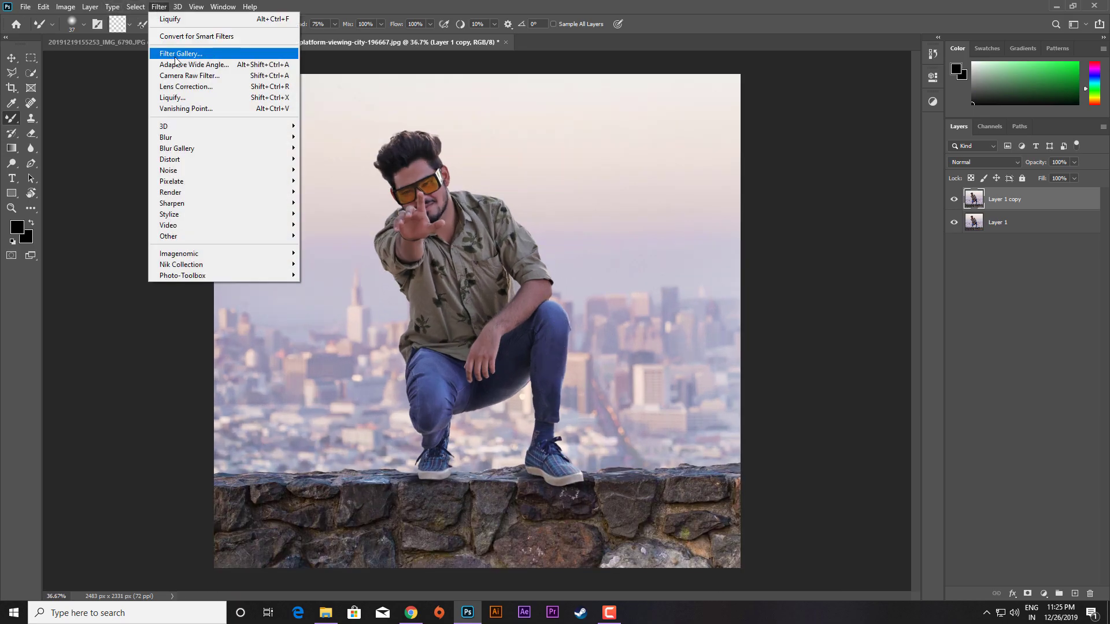
key("Escape")
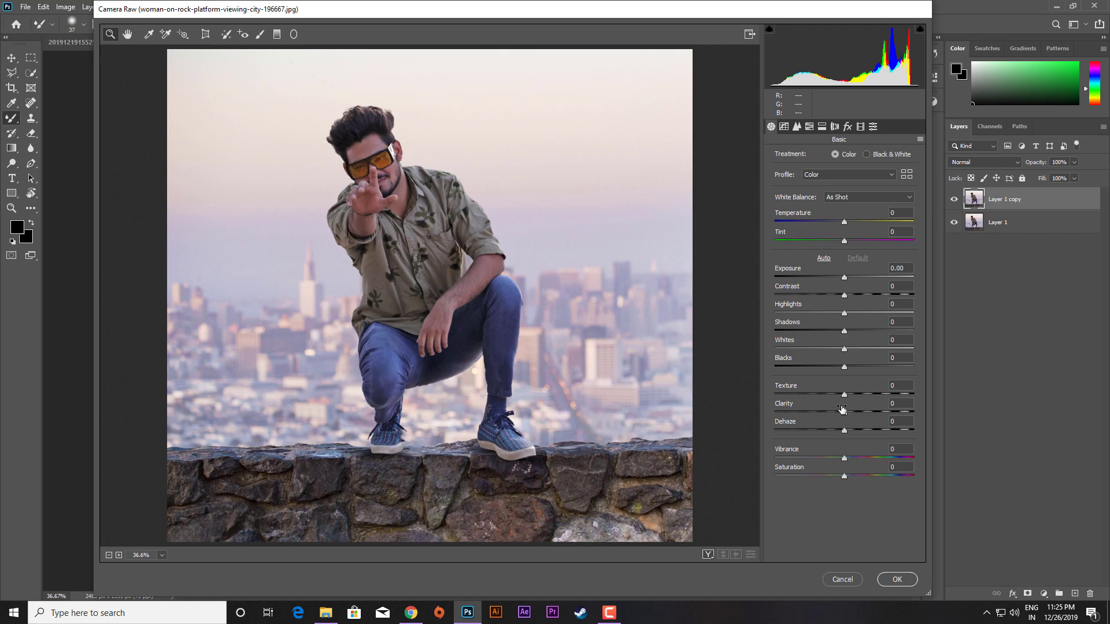
left_click_drag(845, 410, 856, 416)
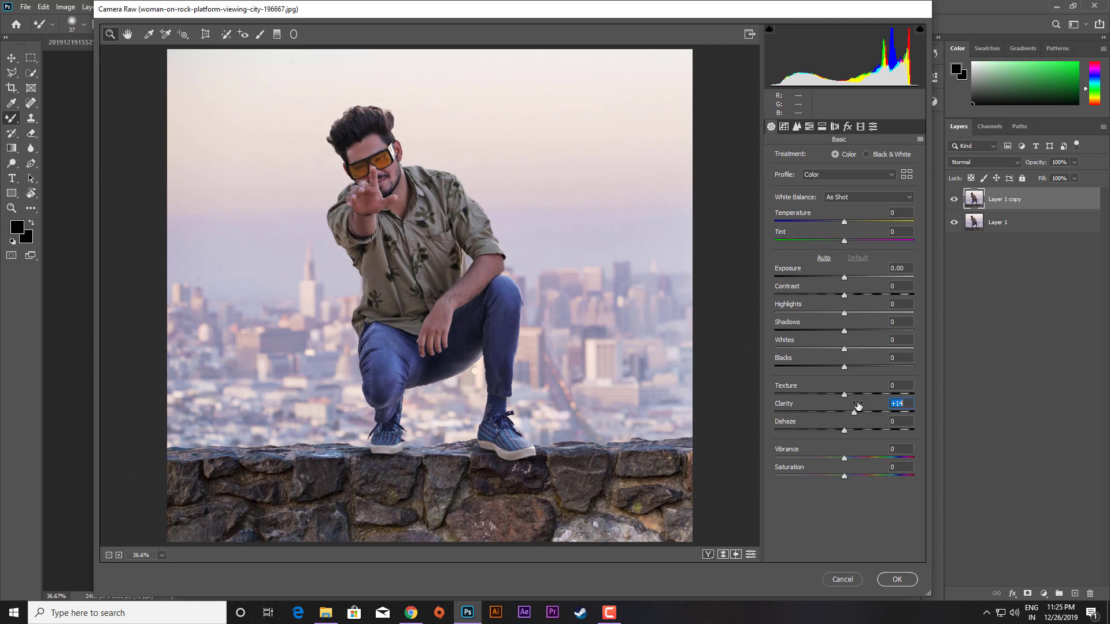
left_click_drag(844, 366, 860, 368)
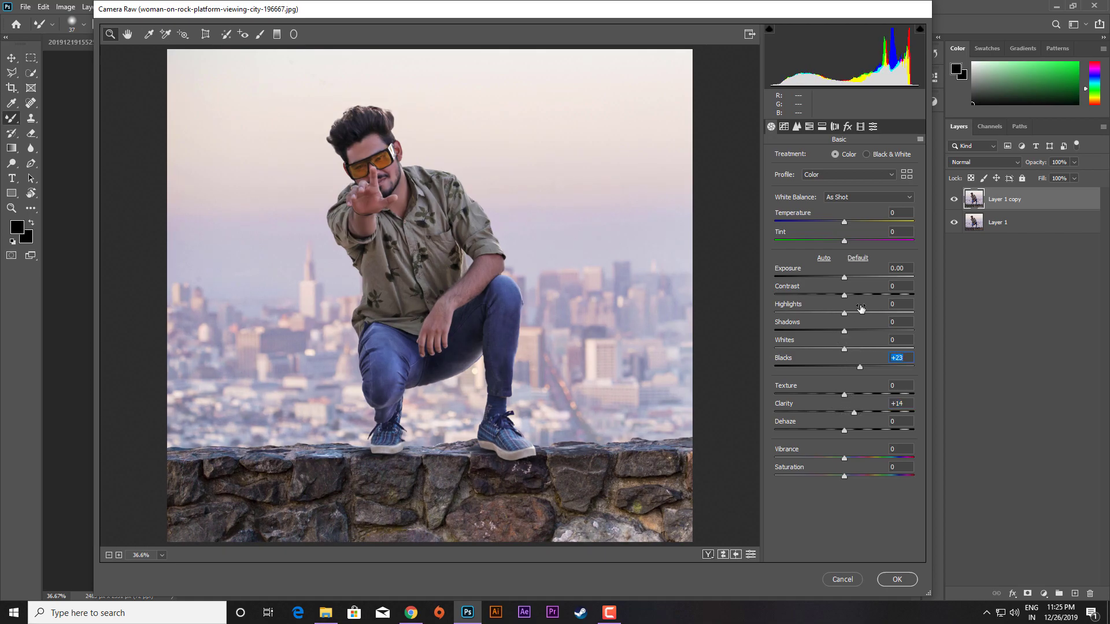
mouse_move(842, 297)
left_mouse_down()
mouse_move(852, 296)
mouse_move(813, 314)
mouse_move(829, 315)
left_mouse_up()
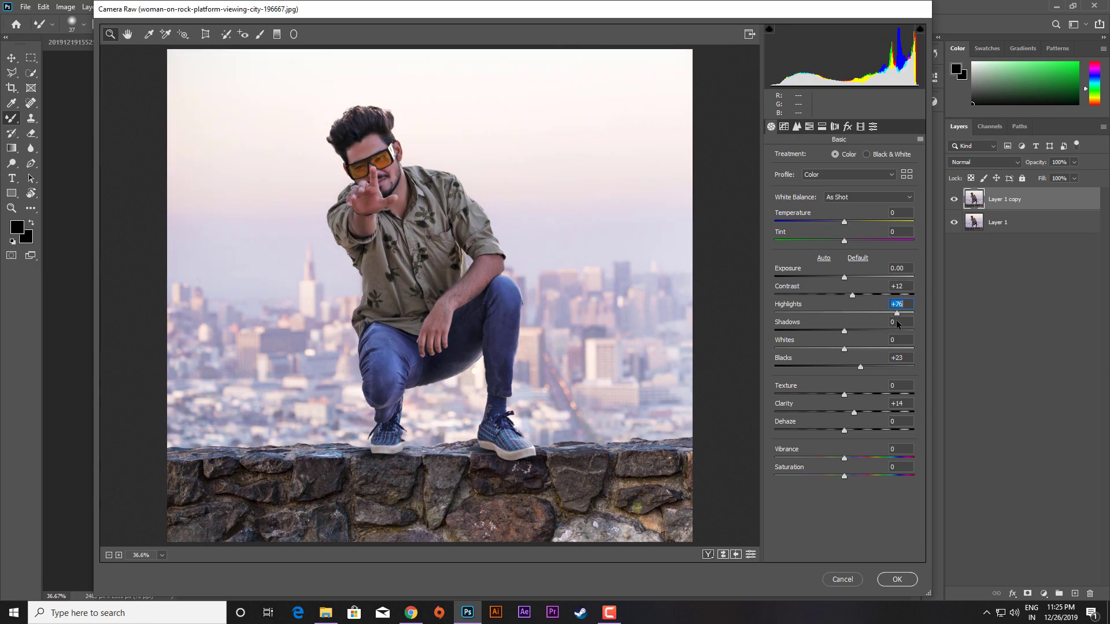
double_click(829, 314)
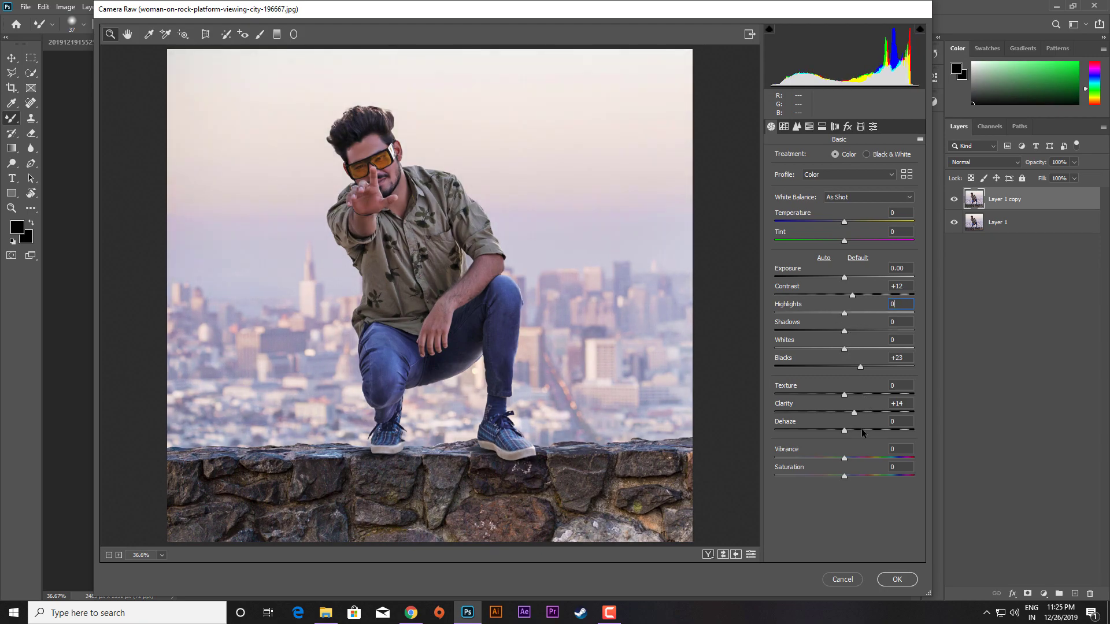
mouse_move(896, 467)
left_mouse_down()
mouse_move(826, 454)
mouse_move(890, 455)
mouse_move(869, 456)
left_mouse_up()
left_click(796, 127)
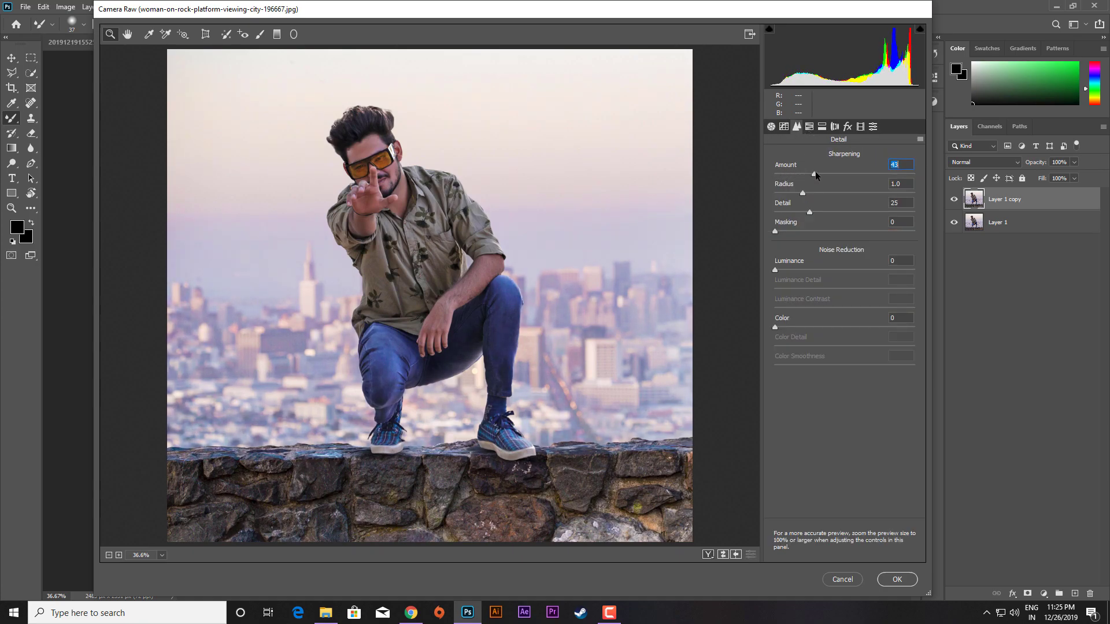
- In HSL, fully desaturate the blues, set Oranges luminance to +17 and adjust Yellows luminance
left_click(808, 126)
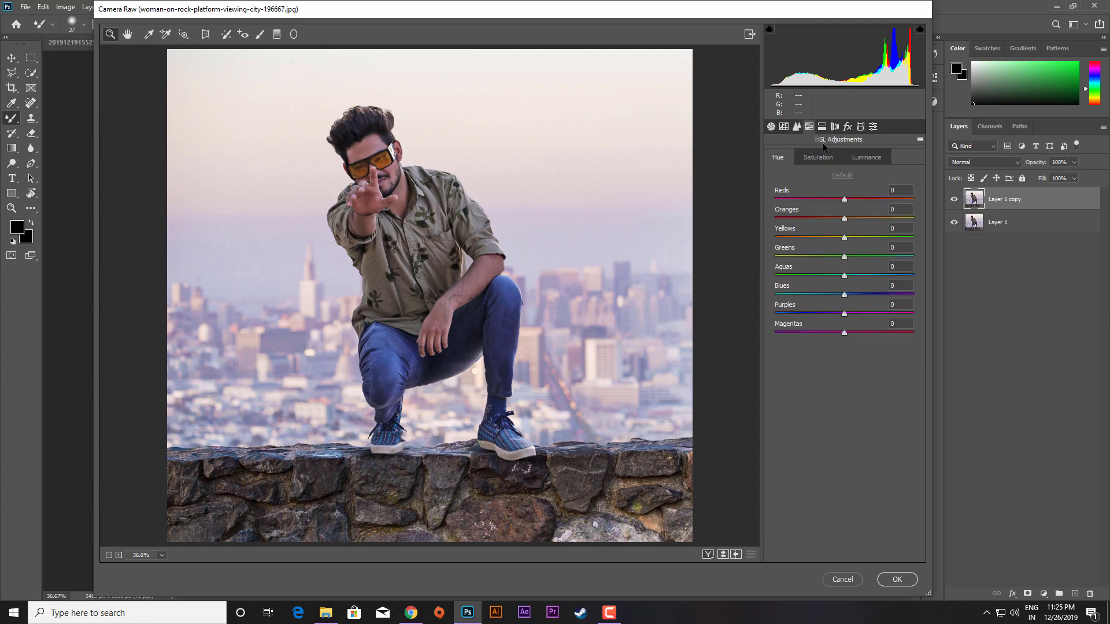
left_click(825, 157)
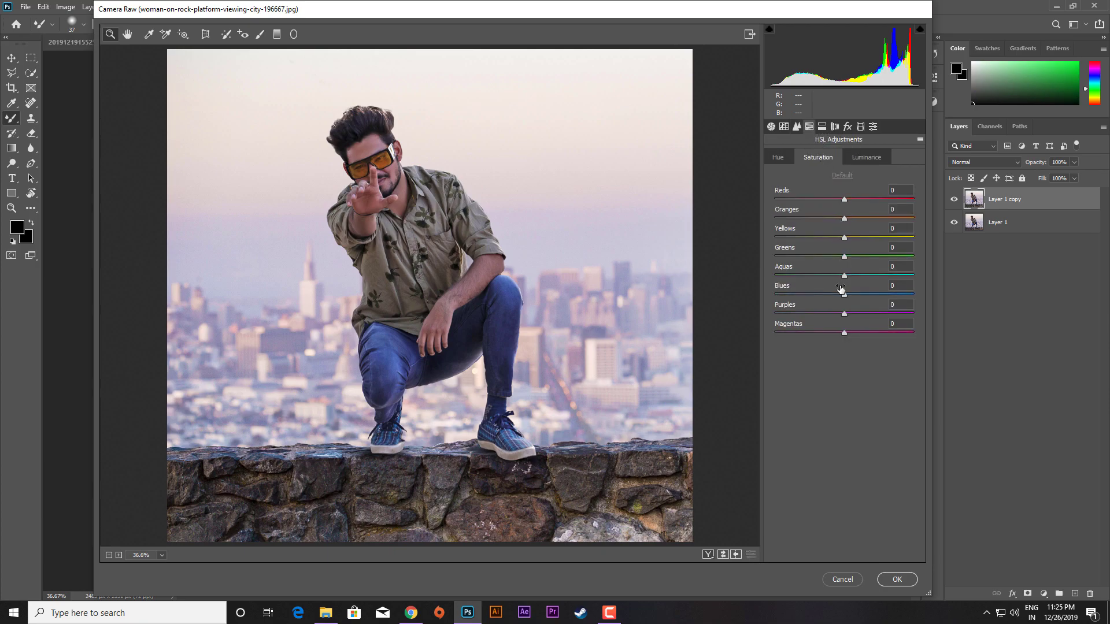
left_click_drag(844, 294, 771, 294)
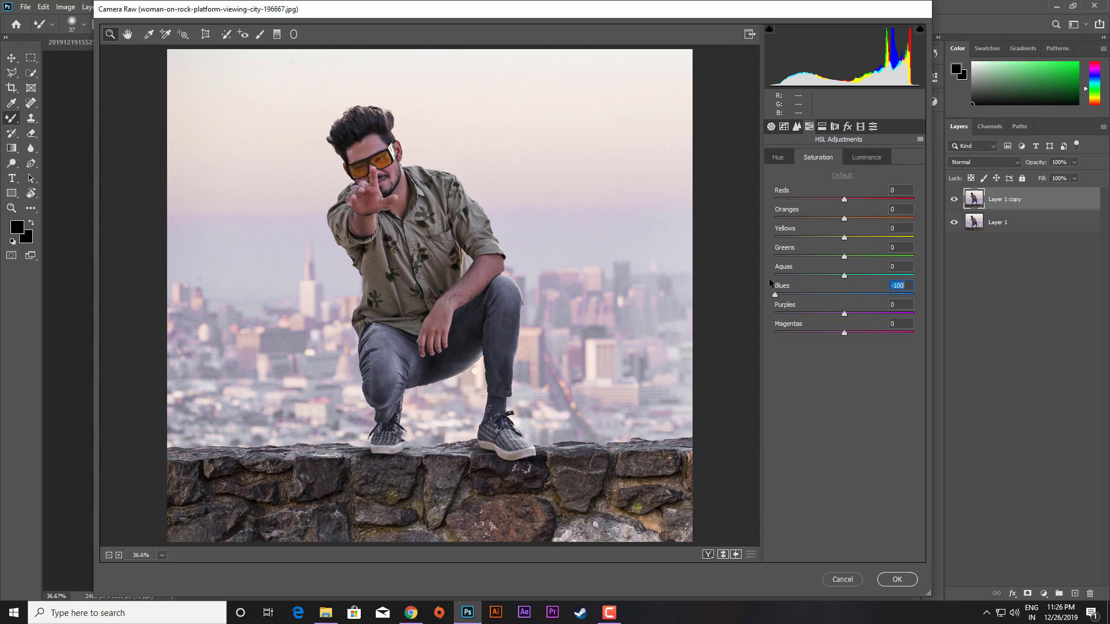
left_click(865, 158)
mouse_move(844, 218)
left_mouse_down()
mouse_move(869, 218)
mouse_move(878, 199)
mouse_move(844, 199)
mouse_move(863, 196)
left_mouse_up()
left_click(817, 157)
left_click(853, 164)
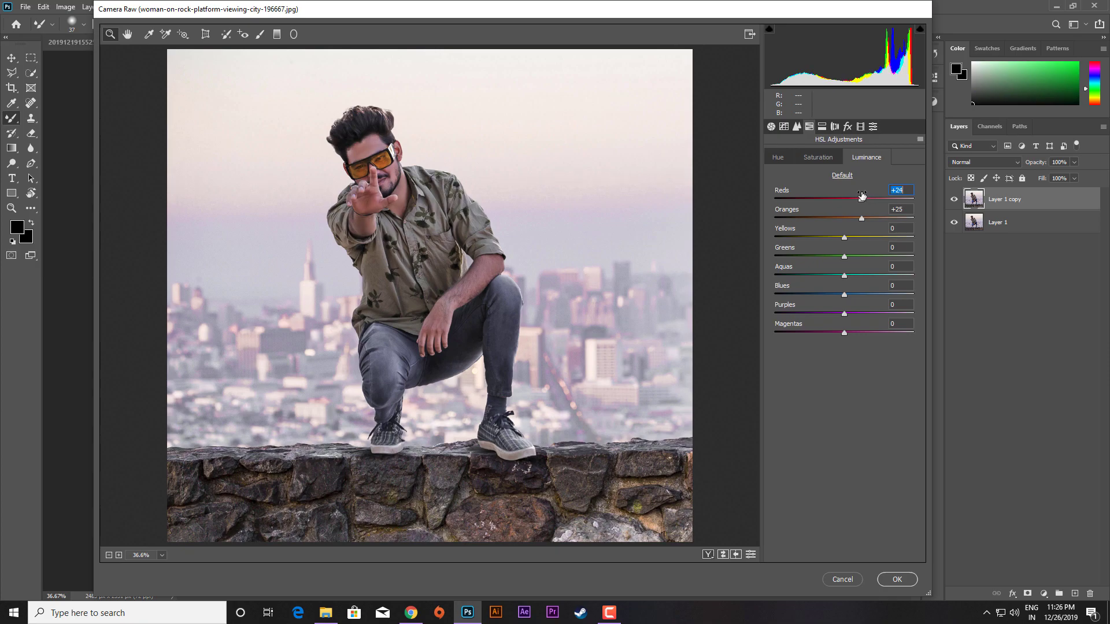
left_click(856, 219)
left_click(845, 237)
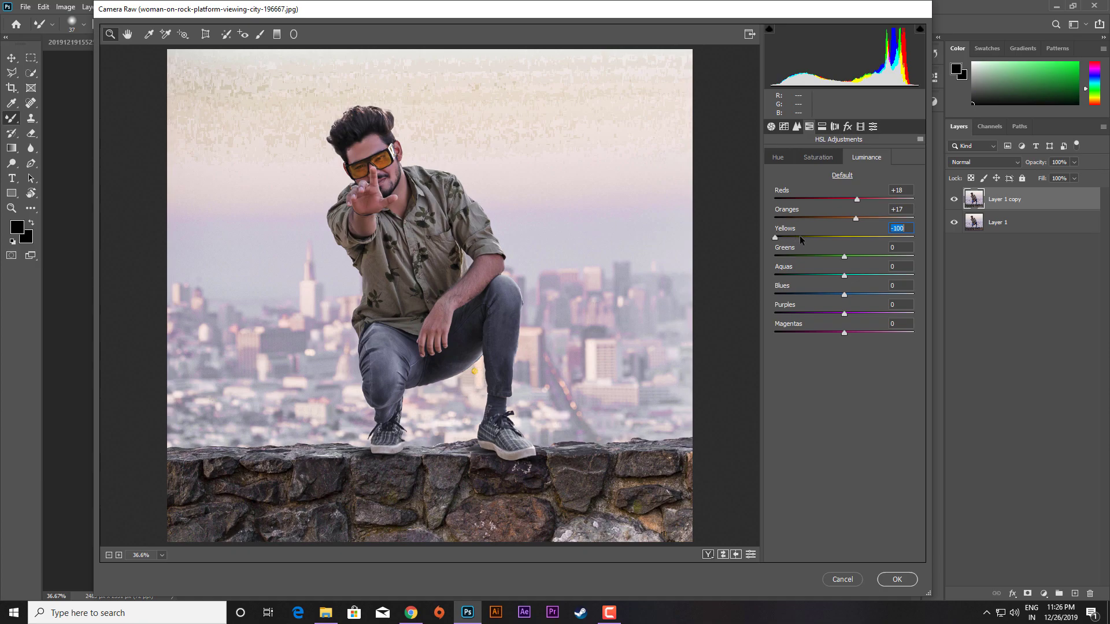
- Reset Tone Curve Darks to 0, lower Shadows to -11, and apply the Camera Raw filter
left_click(783, 127)
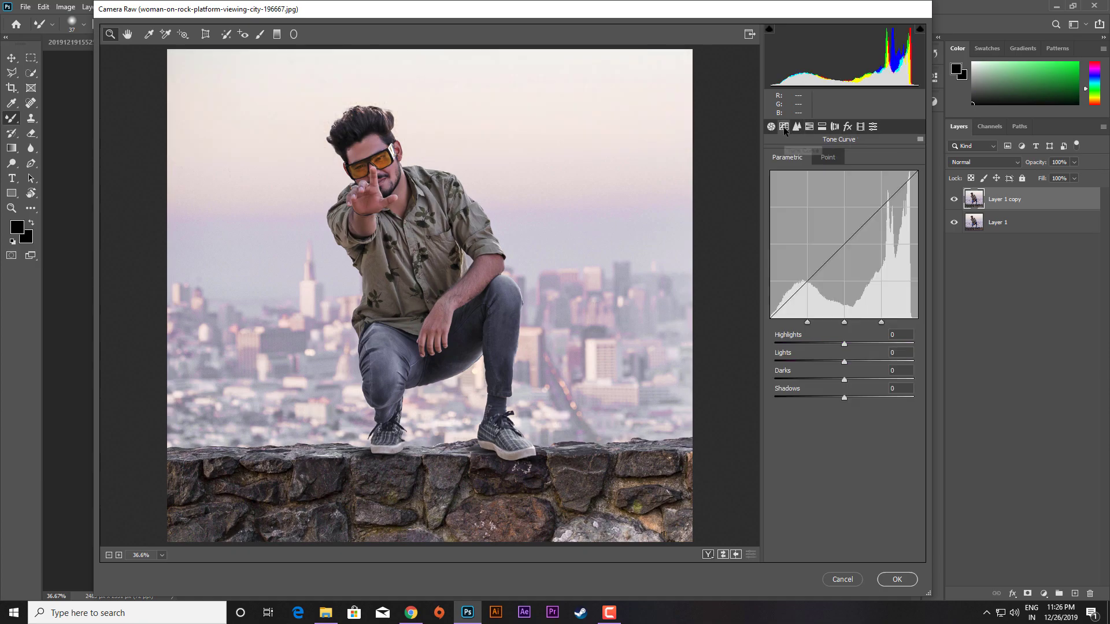
left_click_drag(844, 376, 834, 380)
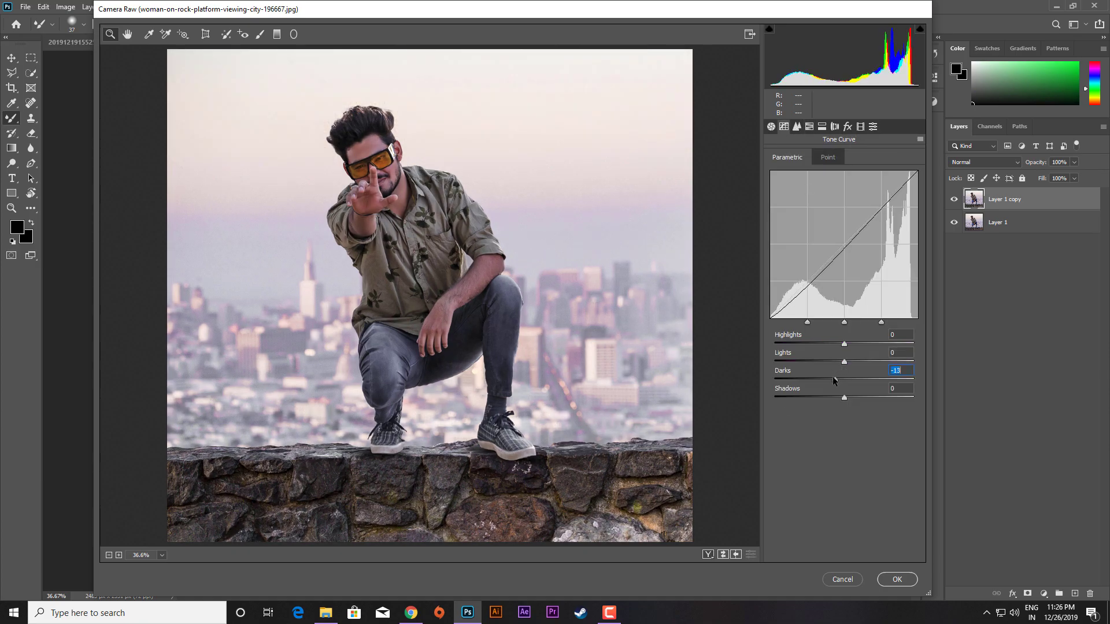
scroll(518, 264, "down", 3)
scroll(502, 260, "down", 2)
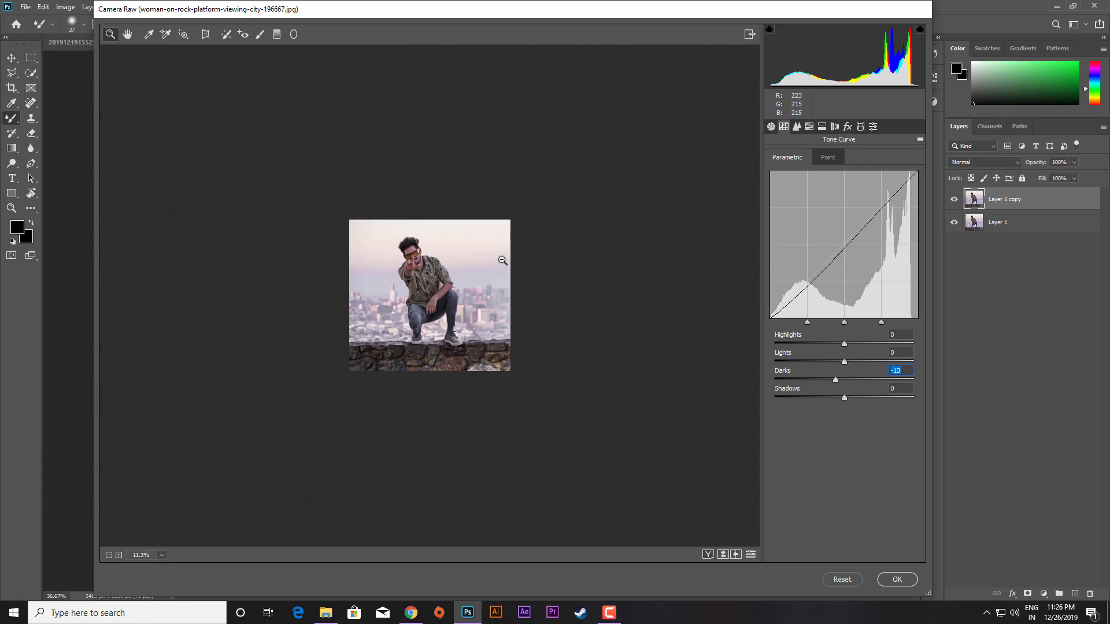
scroll(415, 262, "up", 2)
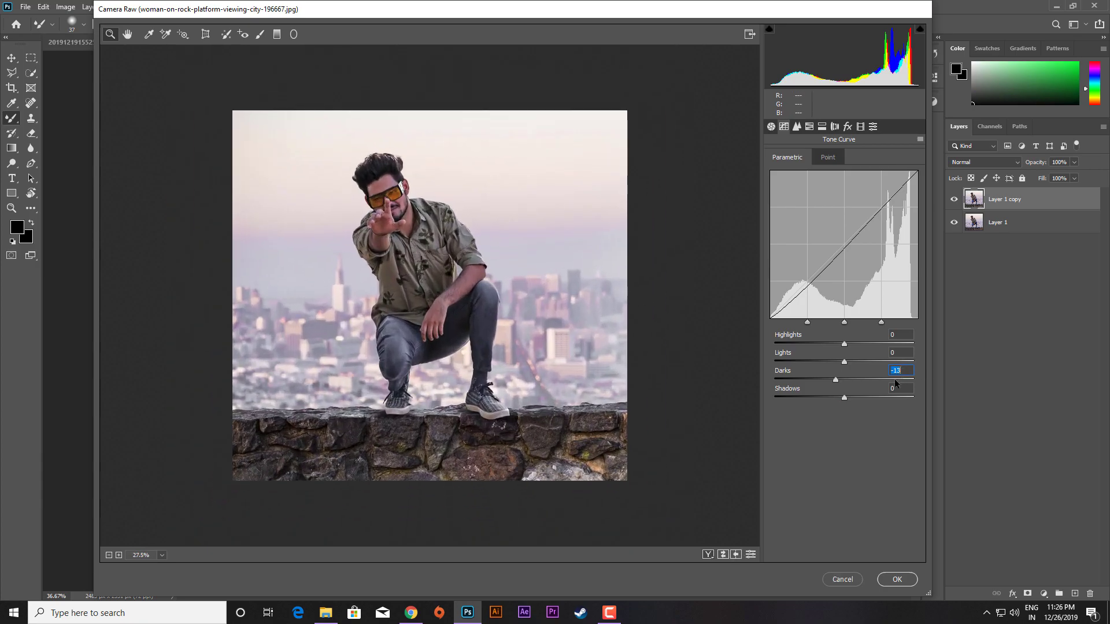
double_click(835, 379)
mouse_move(841, 397)
left_mouse_down()
mouse_move(823, 397)
mouse_move(837, 398)
mouse_move(846, 363)
left_mouse_up()
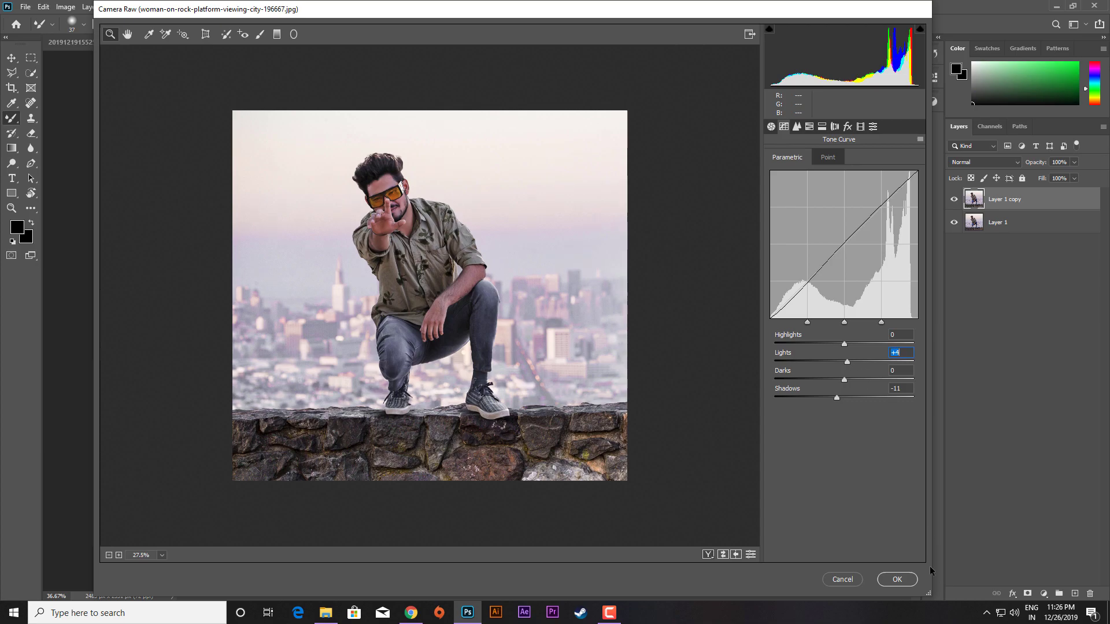
left_click(896, 579)
scroll(409, 186, "down", 2)
scroll(466, 221, "up", 3)
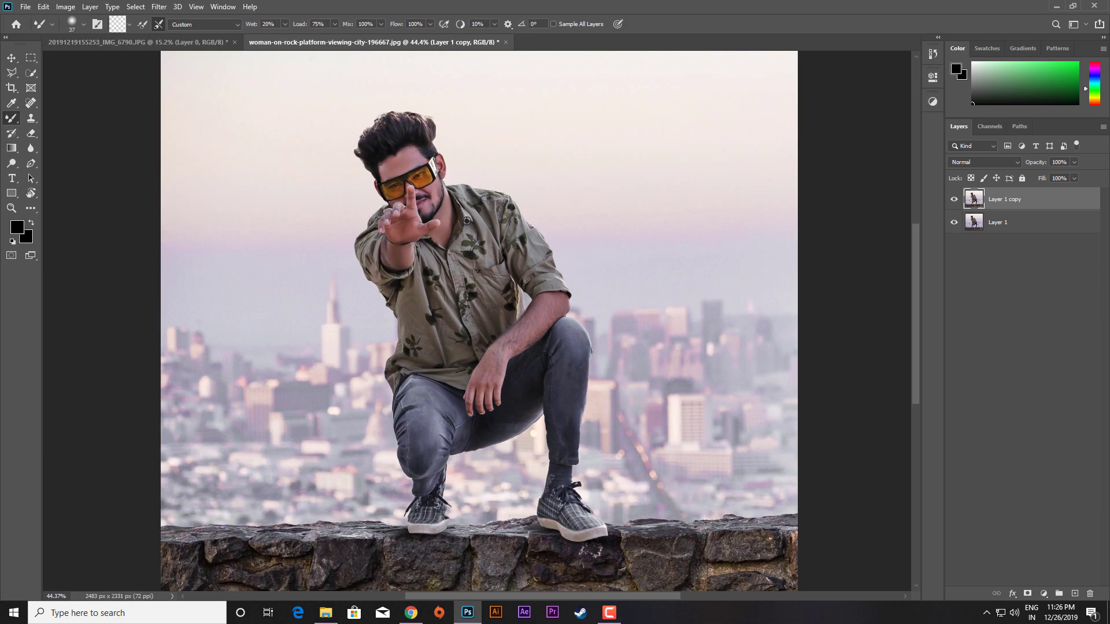
scroll(466, 221, "up", 1)
scroll(467, 221, "down", 2)
scroll(466, 220, "down", 1)
scroll(467, 221, "up", 1)
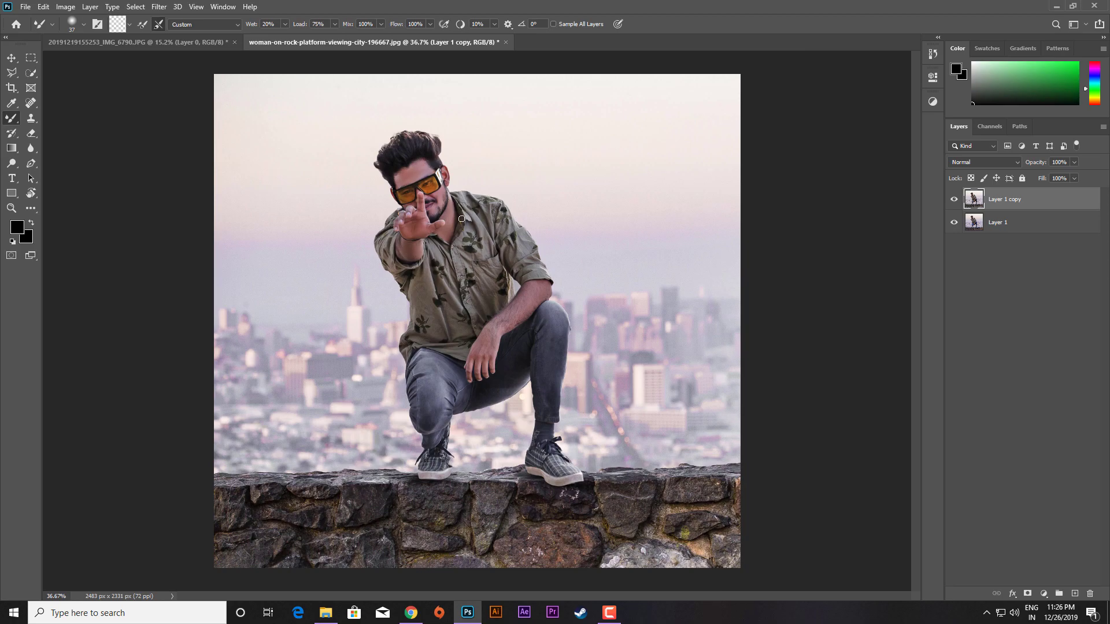
left_click(159, 7)
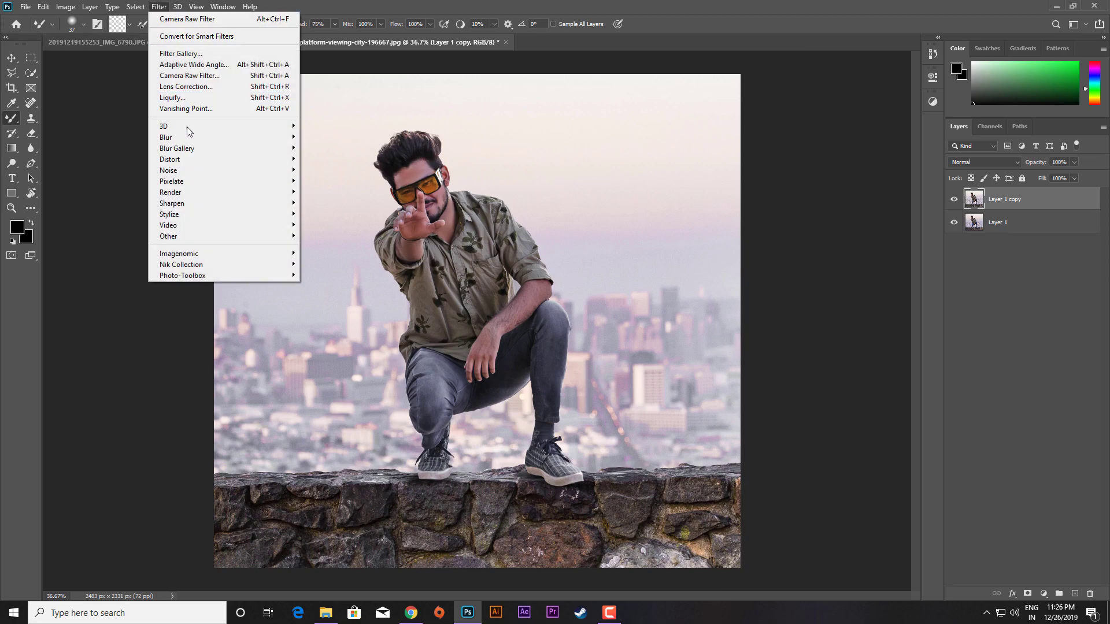
left_click(748, 5)
scroll(510, 300, "down", 1)
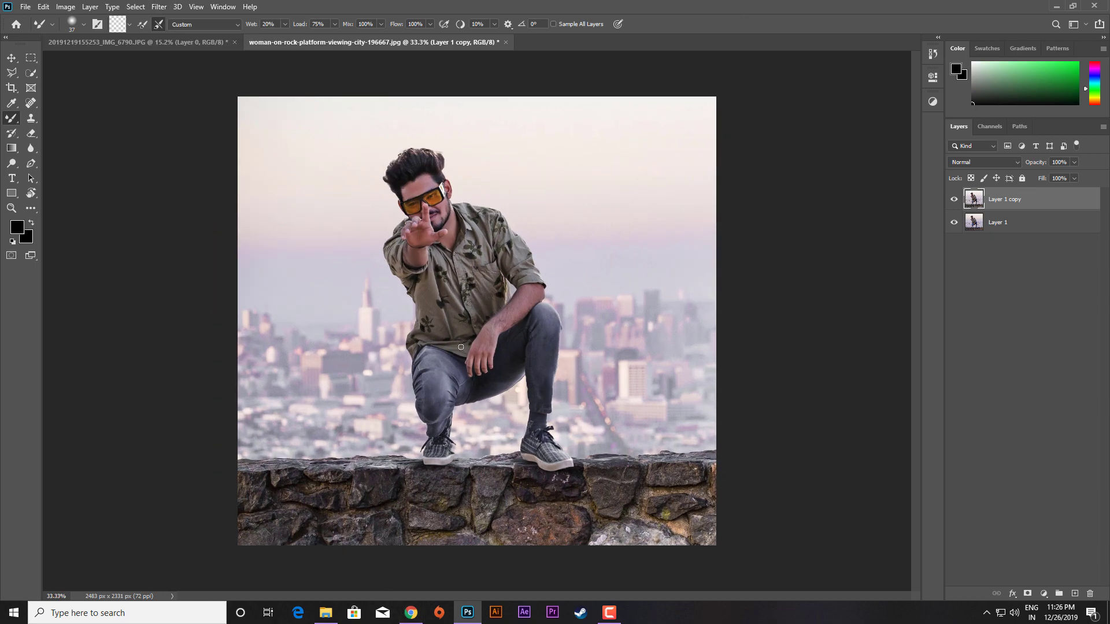
scroll(469, 364, "up", 1)
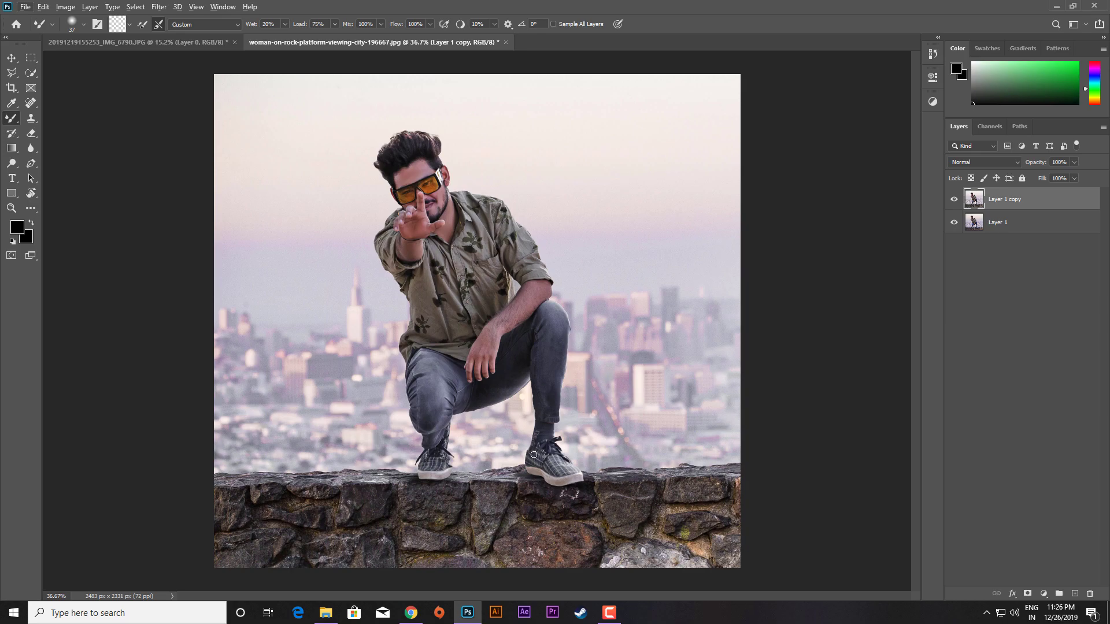
- Search Google Images for 'sky png' and preview several sky results
left_click(411, 613)
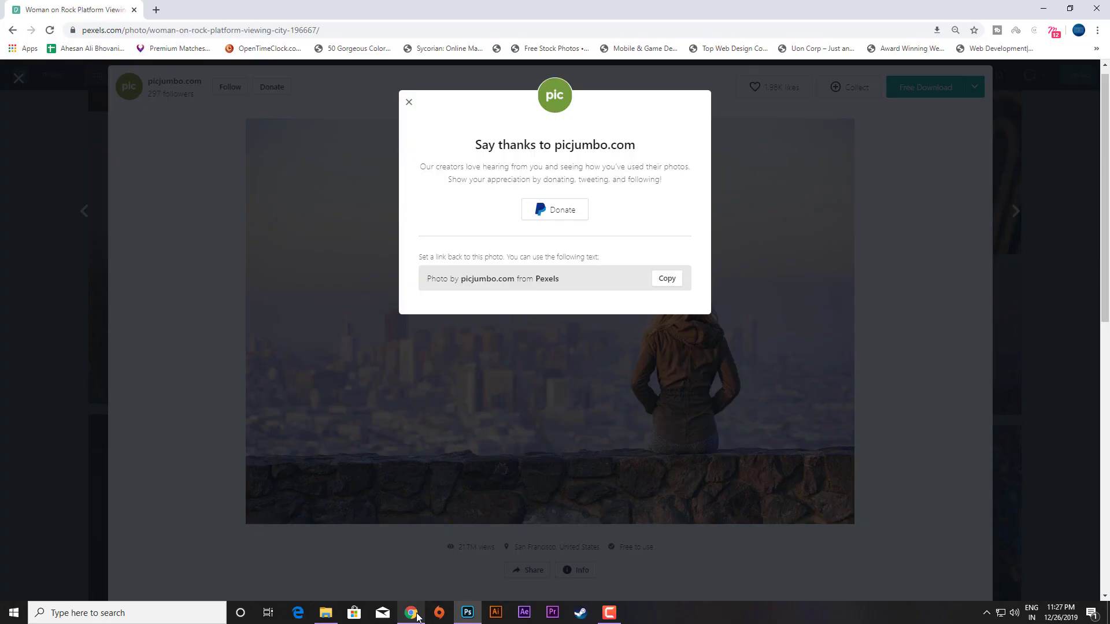
left_click(157, 10)
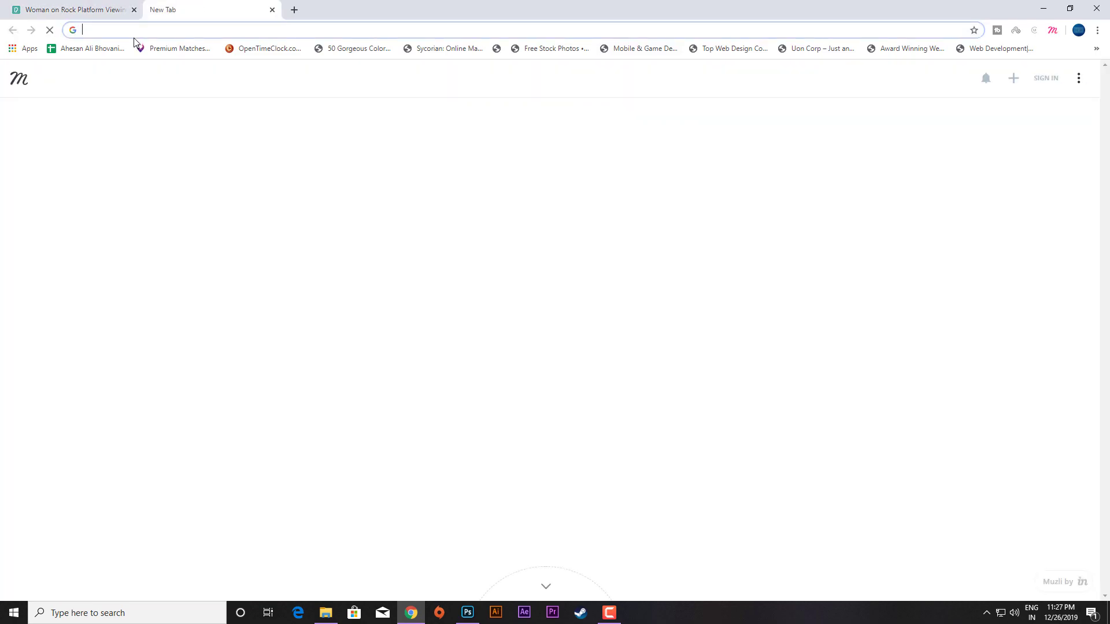
type("sky p")
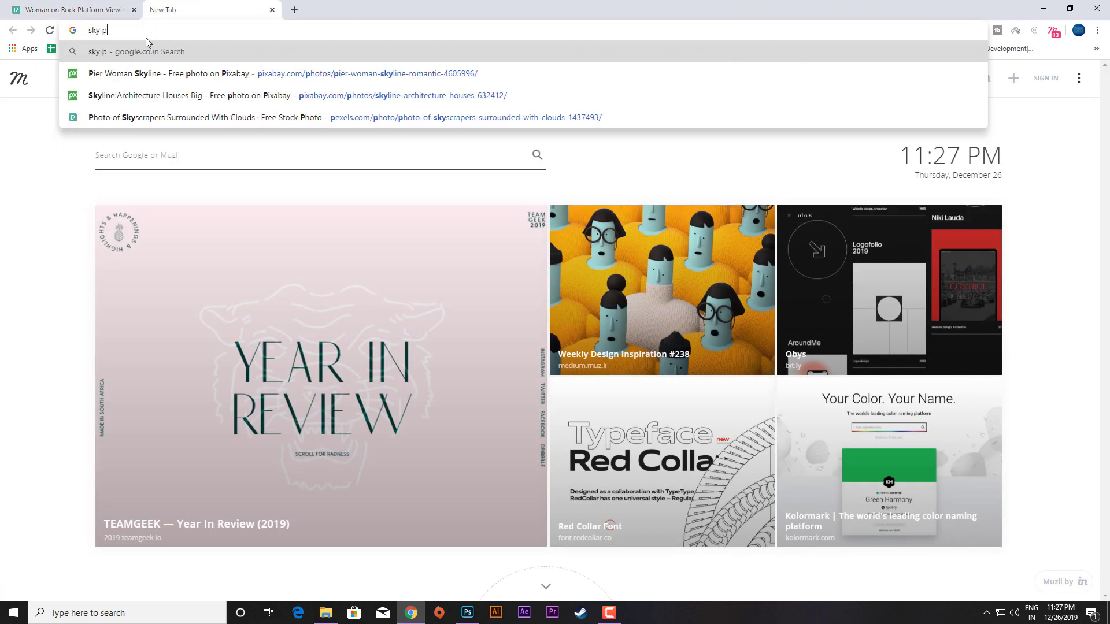
type("ng")
key("Return")
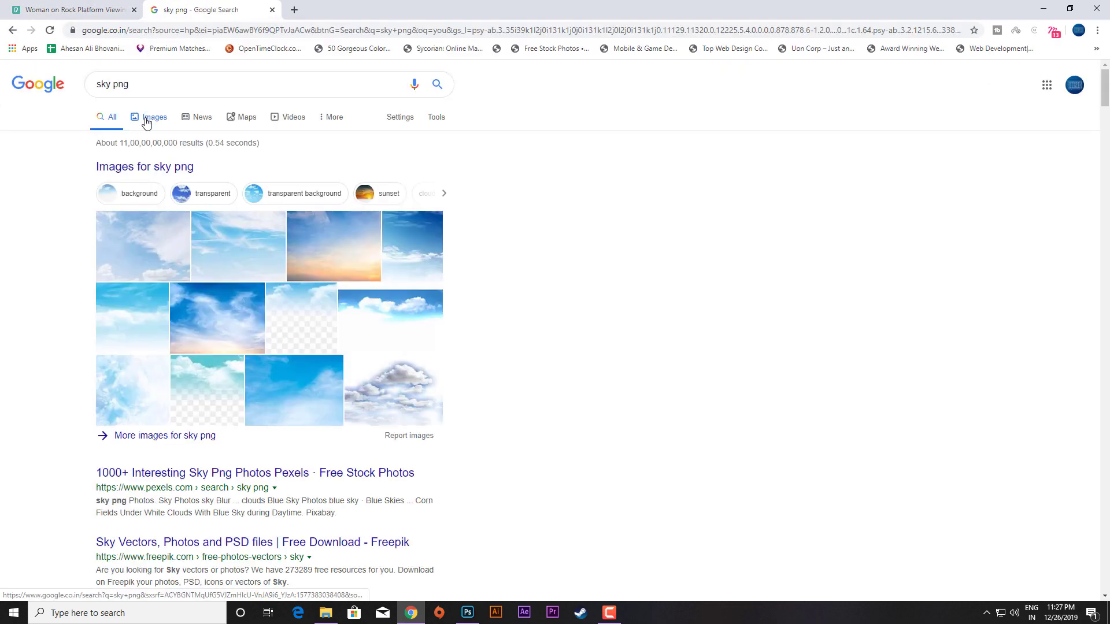
left_click(148, 118)
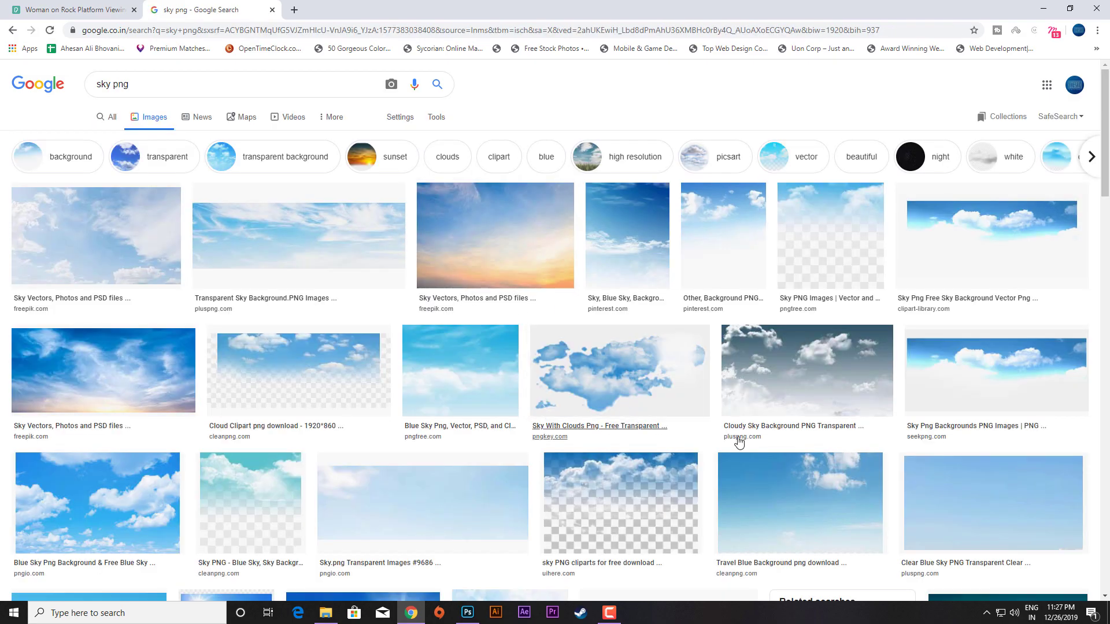
scroll(740, 490, "down", 1)
left_click(630, 414)
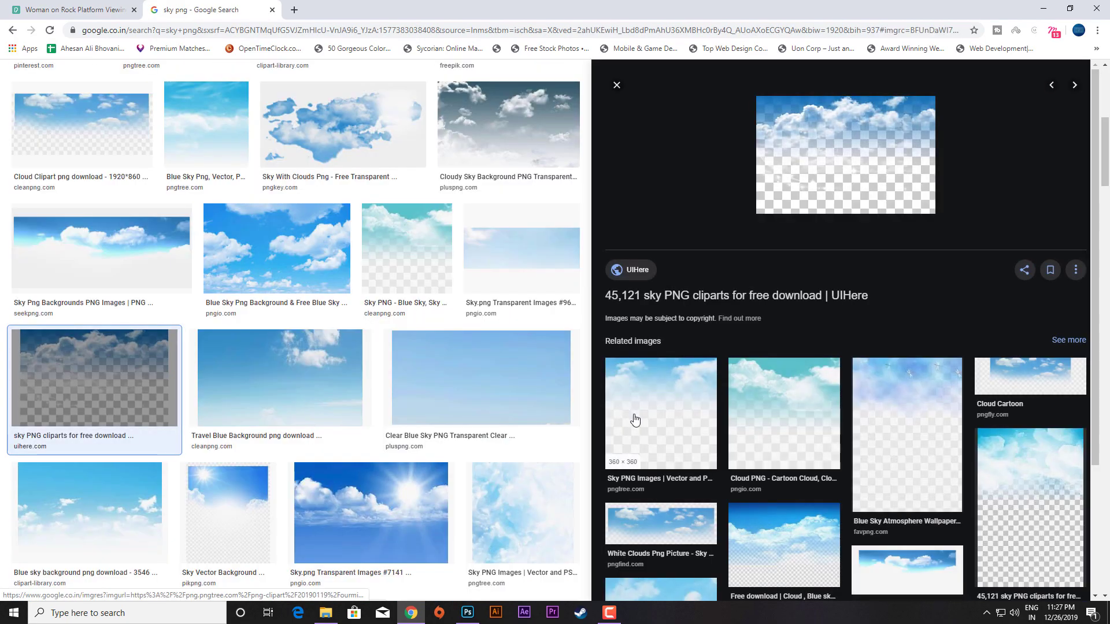
left_click(319, 390)
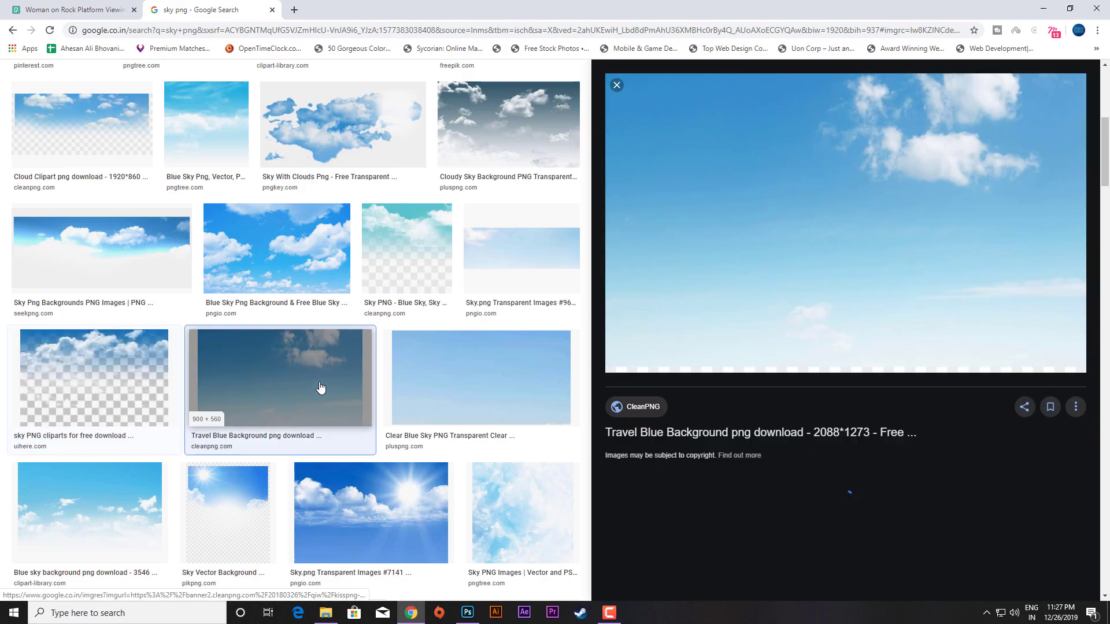
left_click(326, 261)
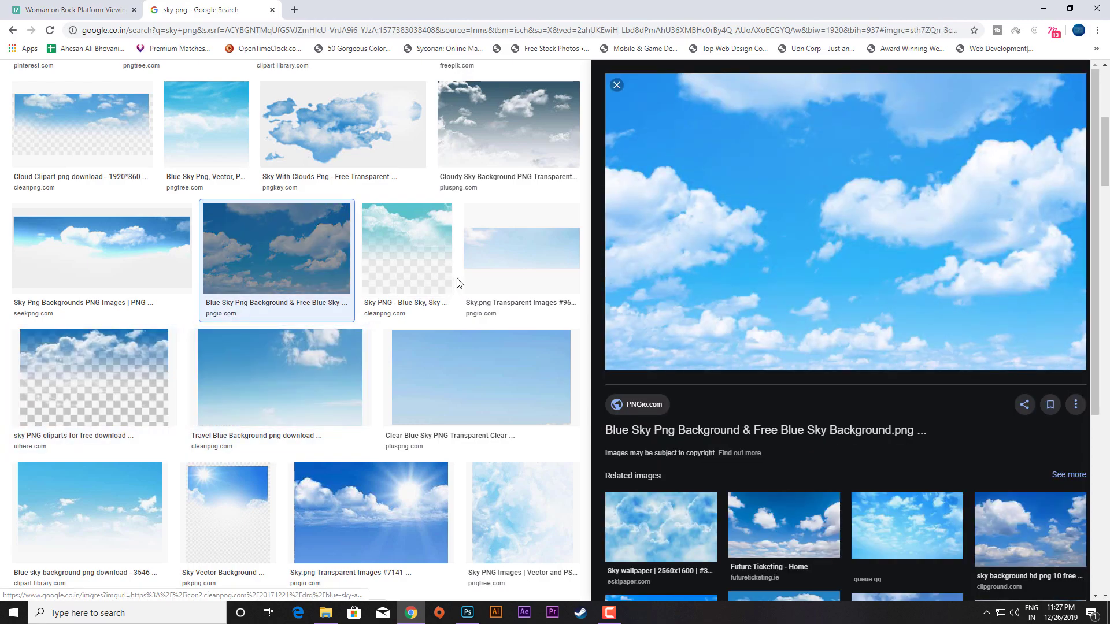
left_click(416, 270)
scroll(428, 289, "up", 4)
scroll(439, 324, "up", 3)
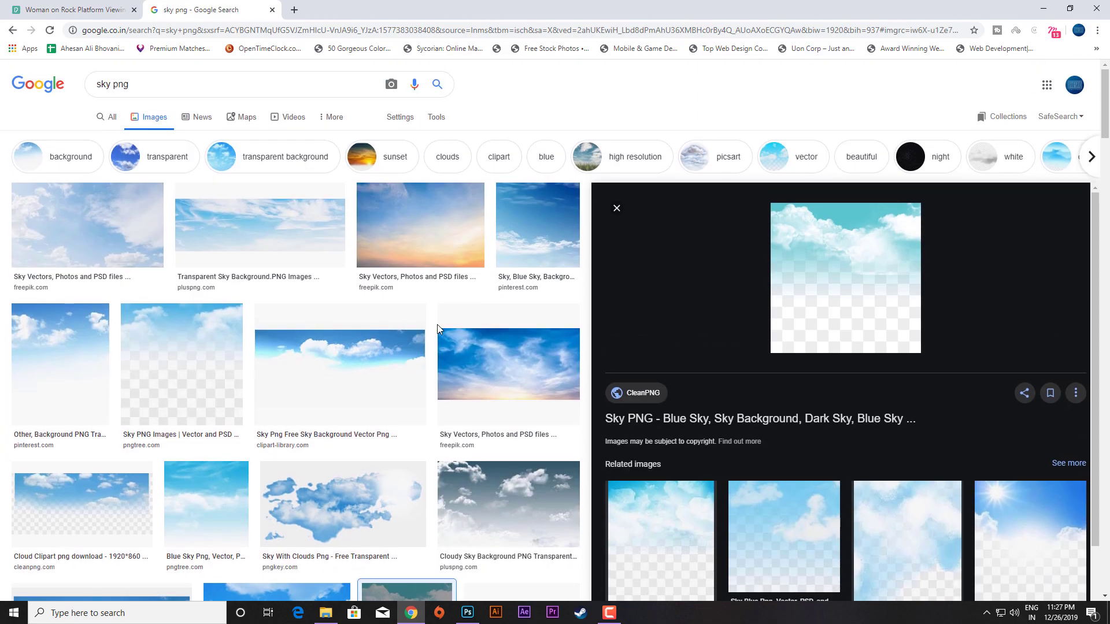
left_click(508, 361)
scroll(124, 127, "down", 3)
scroll(123, 127, "up", 2)
- Search 'cloud png' and save the Cloud Visual Effects Animation Tutorial image
left_click_drag(112, 85, 65, 101)
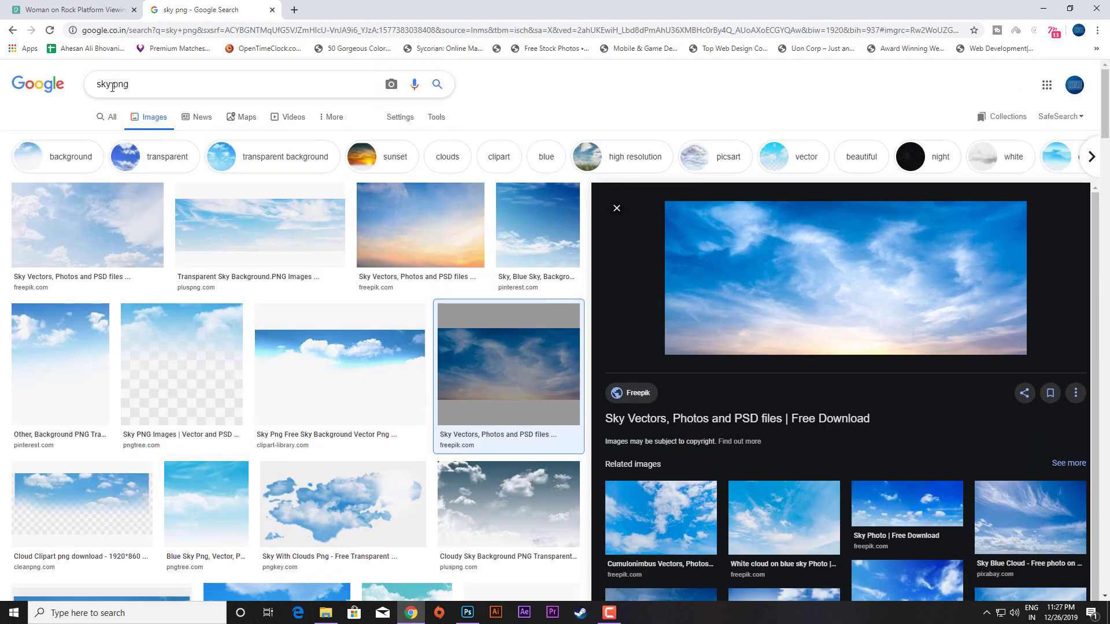
type("cloud")
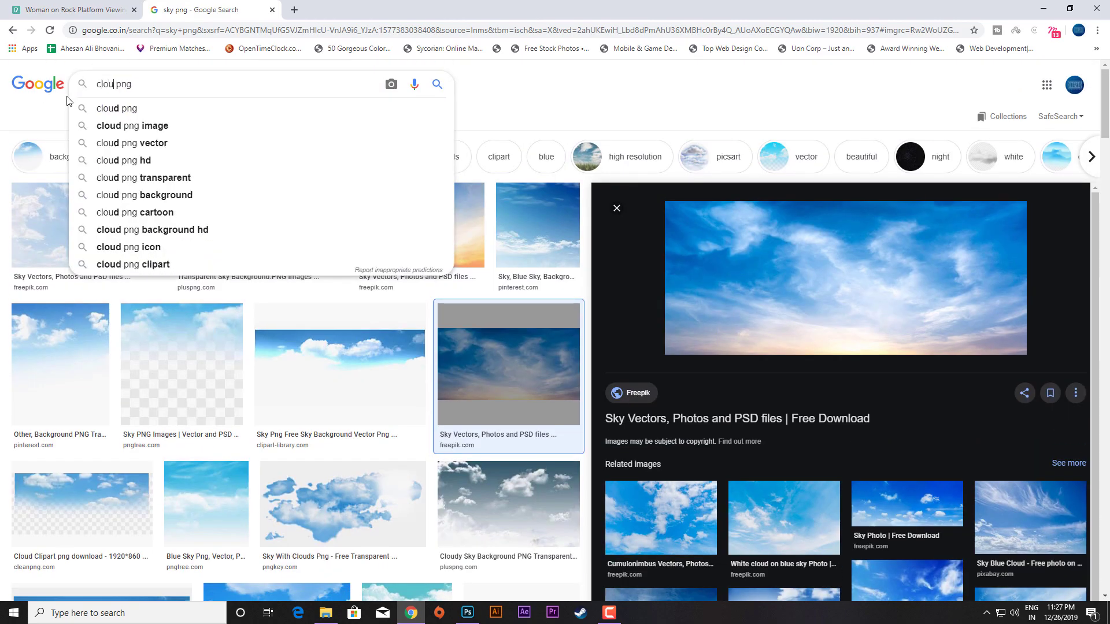
key("Return")
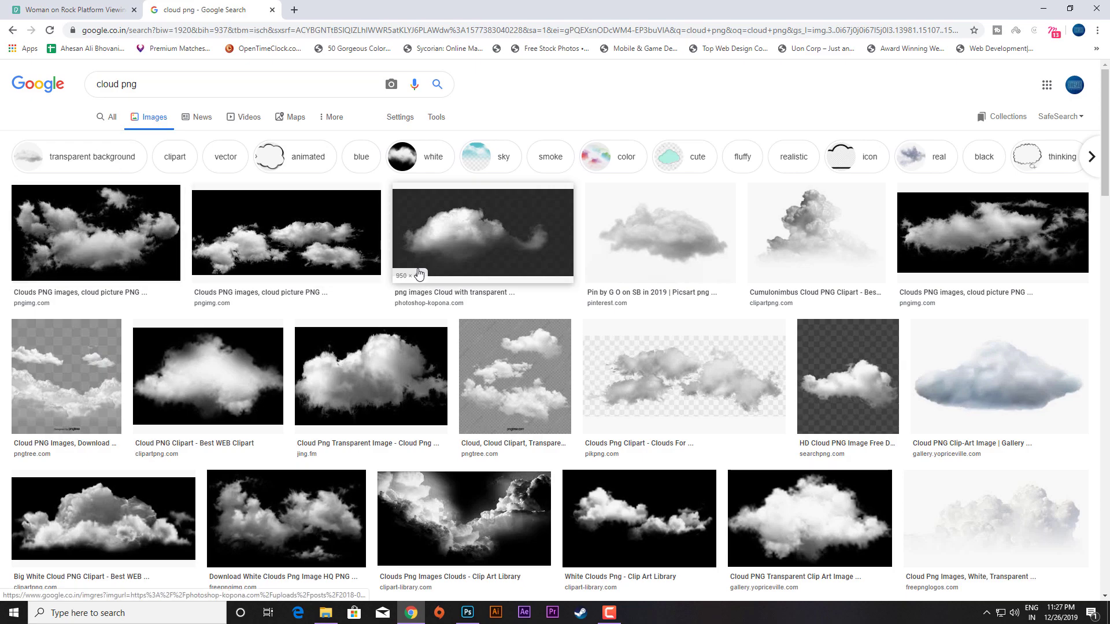
mouse_move(286, 233)
scroll(364, 227, "down", 4)
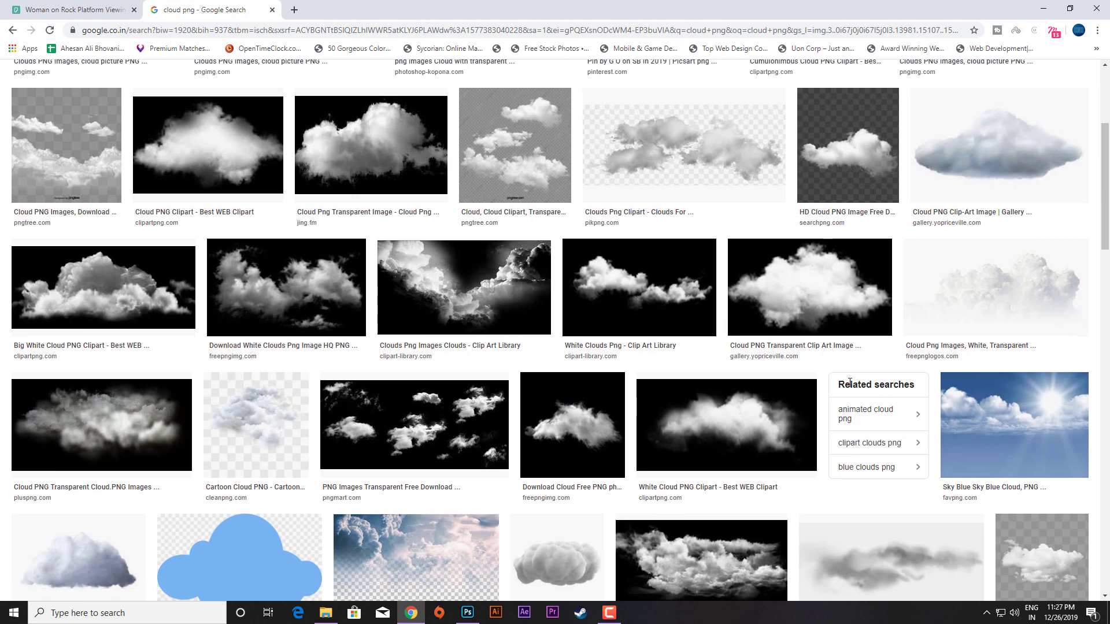
scroll(316, 328, "up", 4)
scroll(328, 277, "down", 7)
scroll(331, 281, "down", 1)
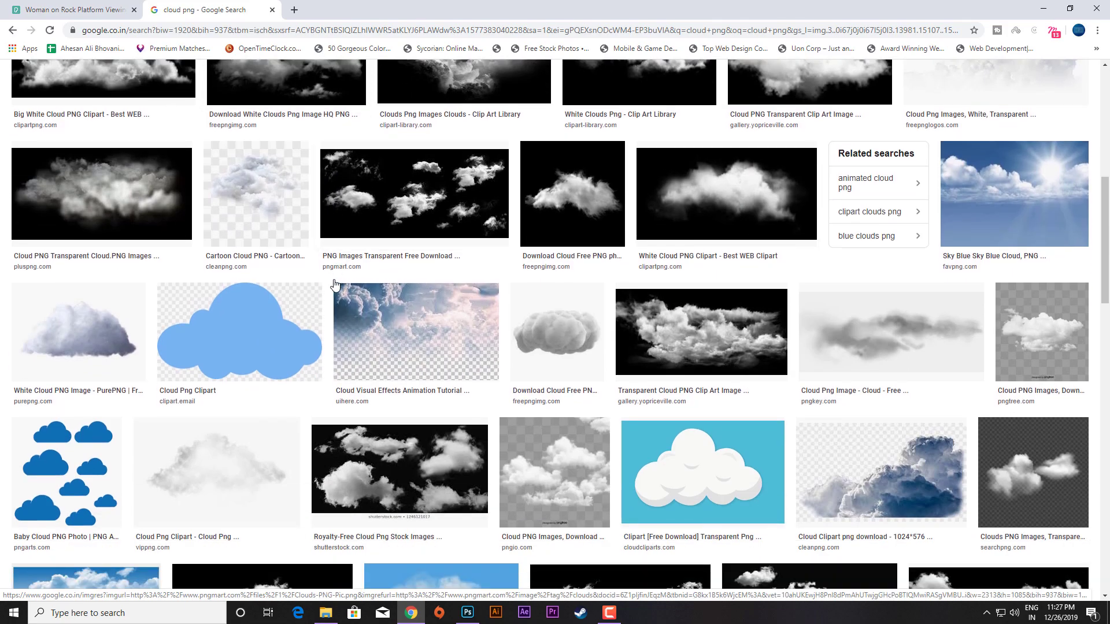
scroll(334, 283, "down", 2)
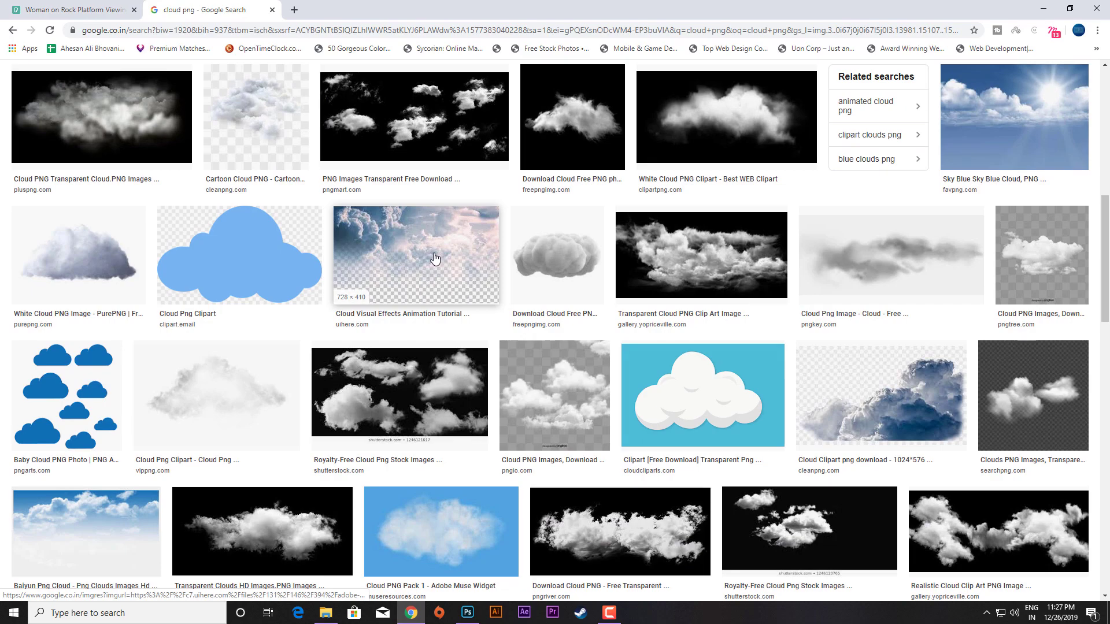
left_click(435, 259)
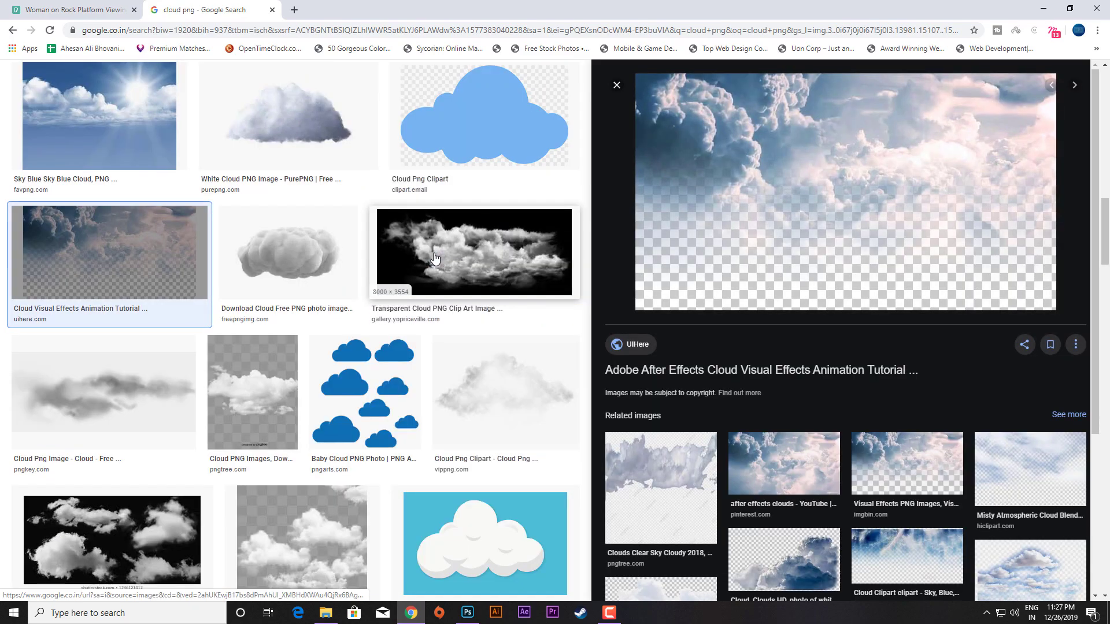
right_click(909, 162)
left_click(930, 258)
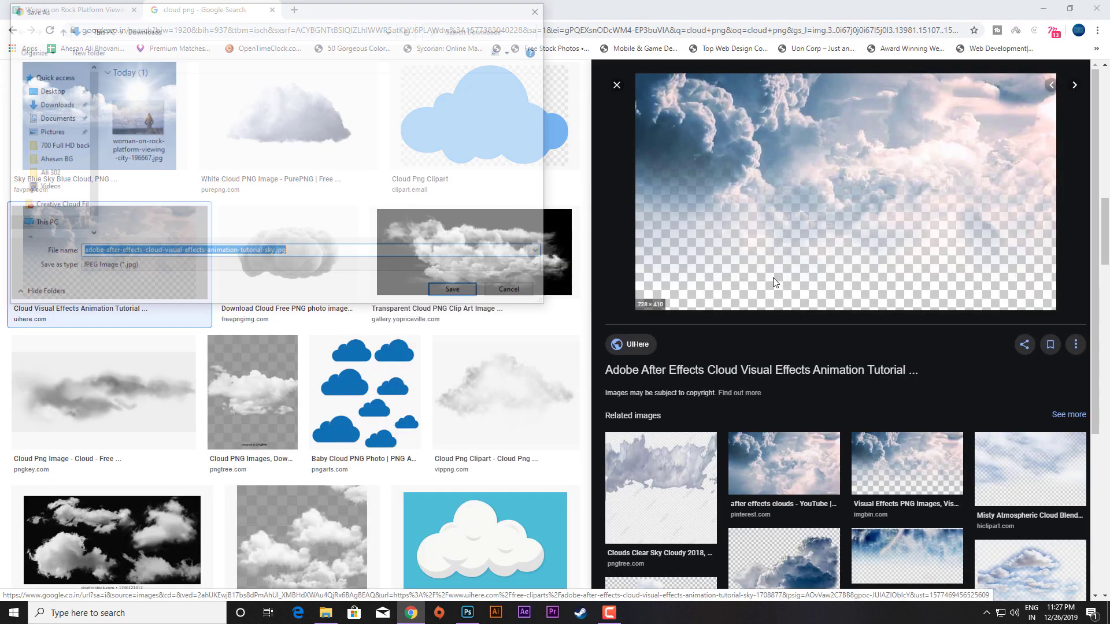
key("Return")
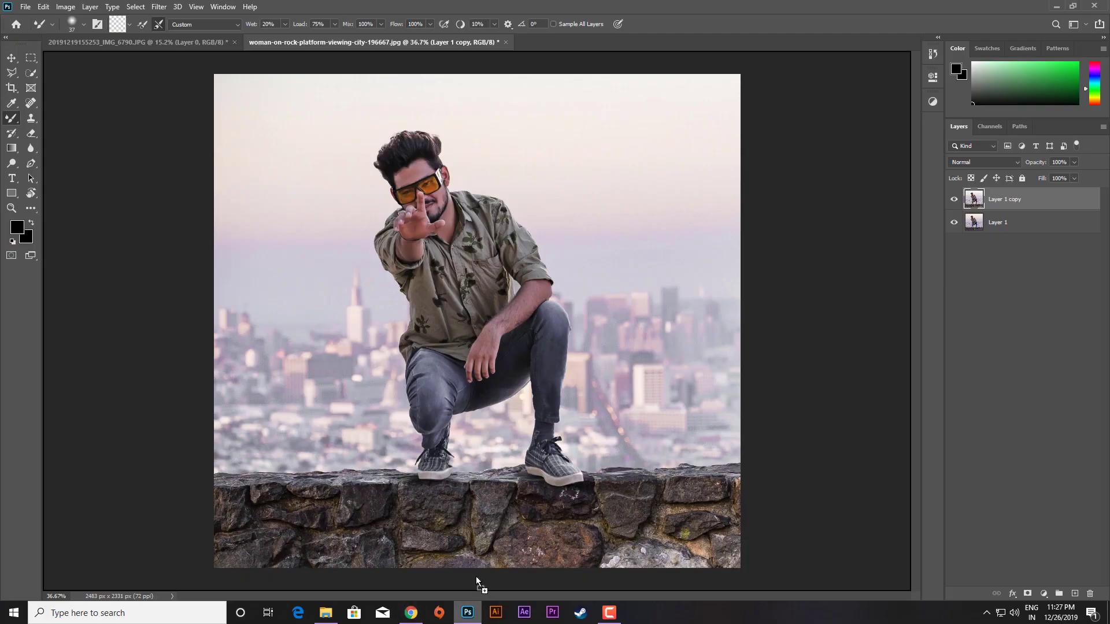
- Place the downloaded cloud image, enlarge it across the sky, and blend it with Multiply
left_click_drag(66, 592, 662, 490)
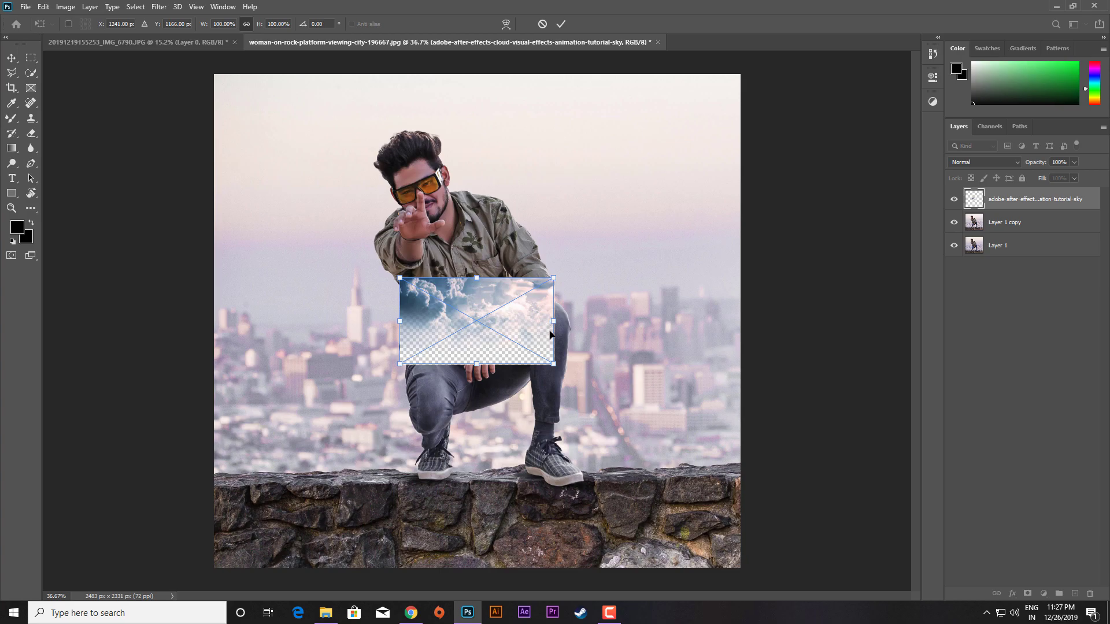
left_click_drag(549, 323, 733, 364)
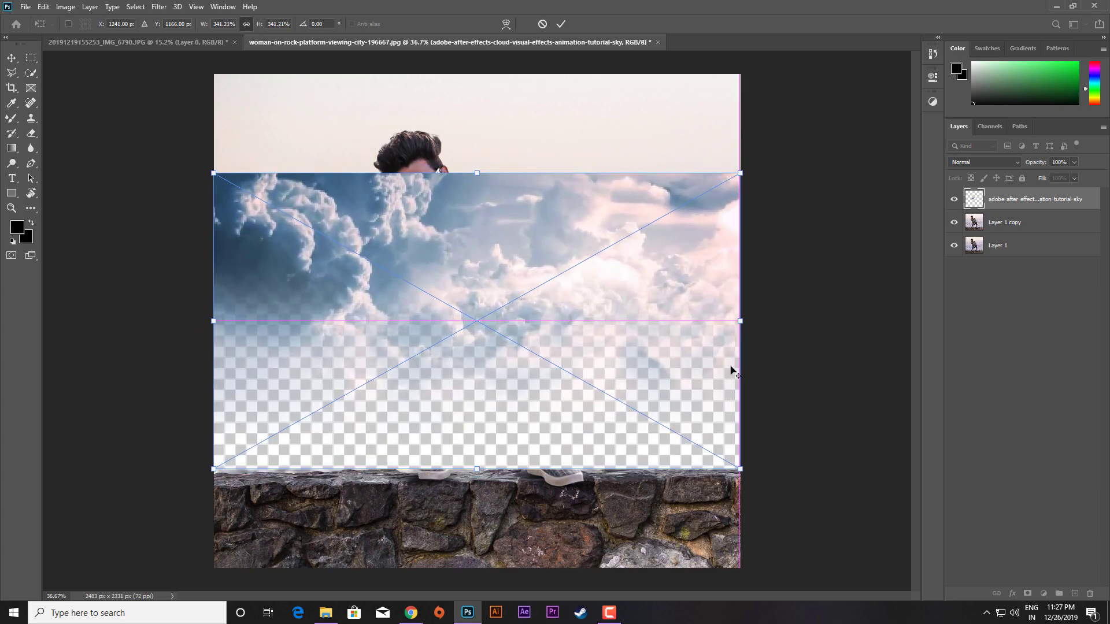
left_click_drag(667, 353, 661, 260)
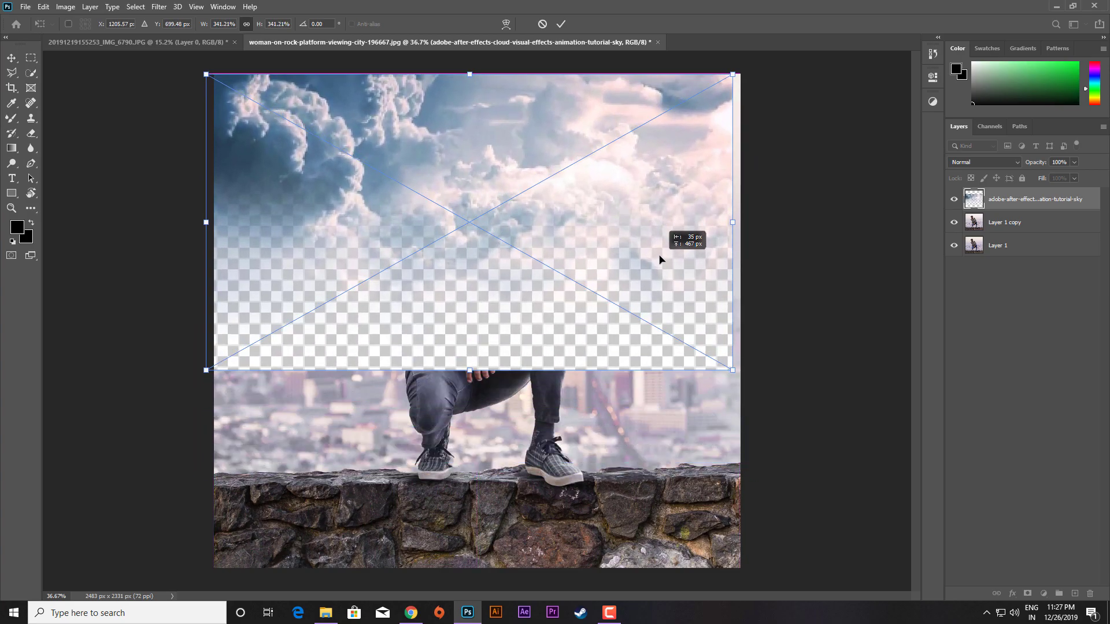
left_click(561, 24)
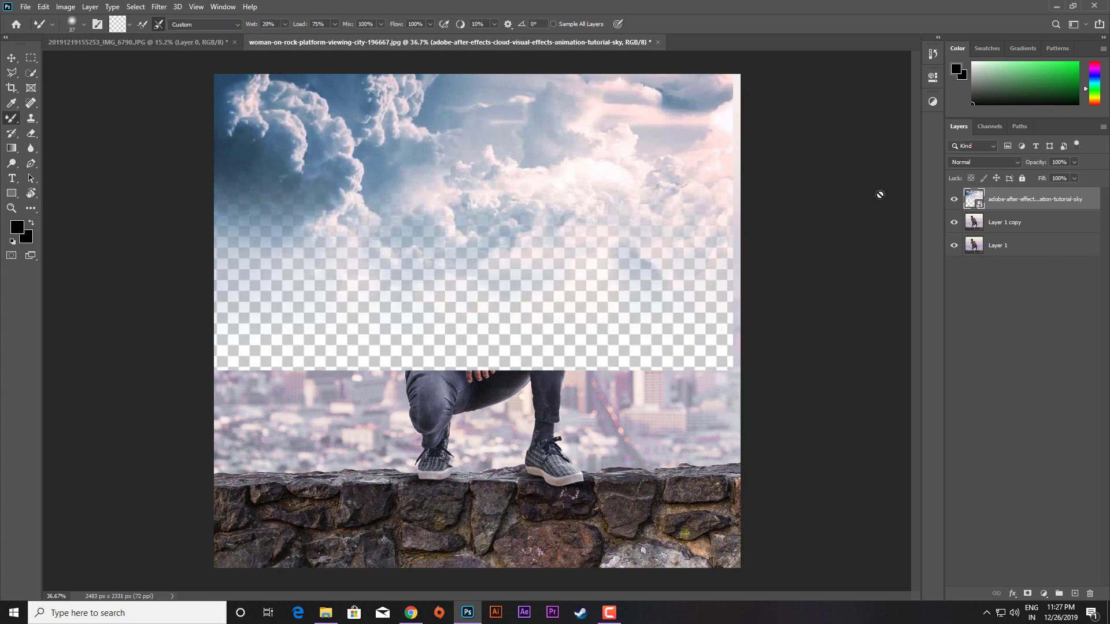
left_click(975, 161)
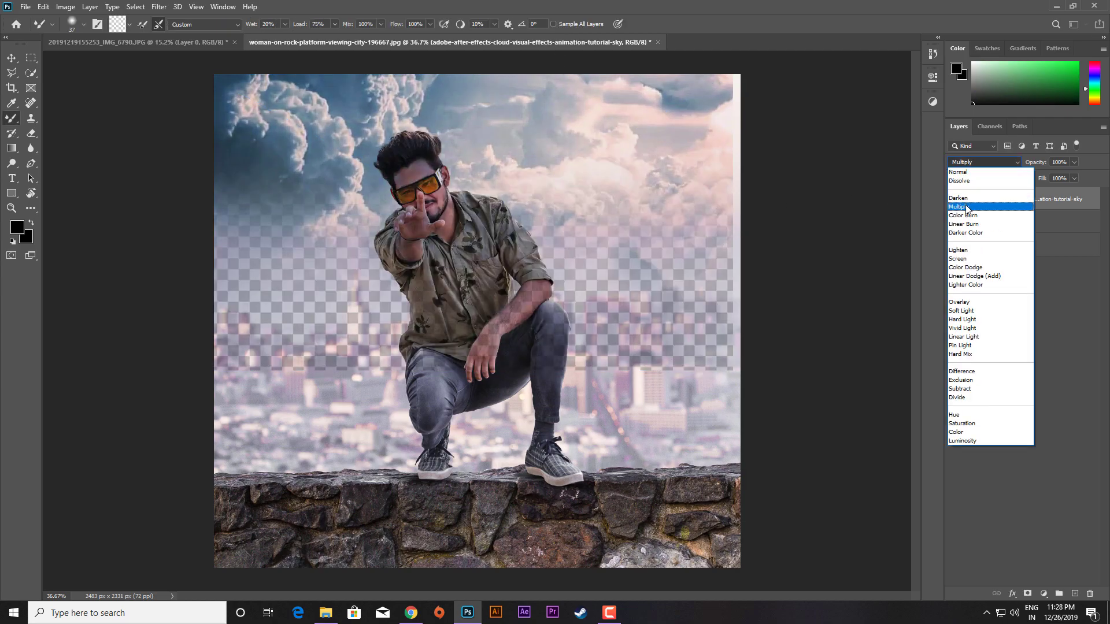
left_click(965, 209)
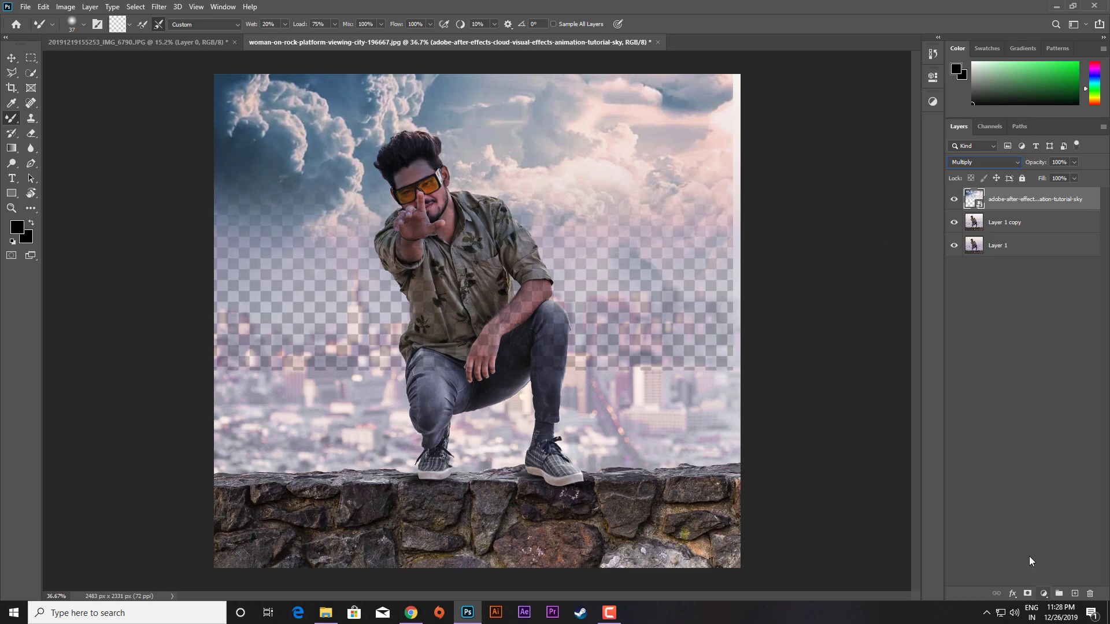
- Add a layer mask to the sky layer and select the black-to-white Basics gradient
left_click(1027, 593)
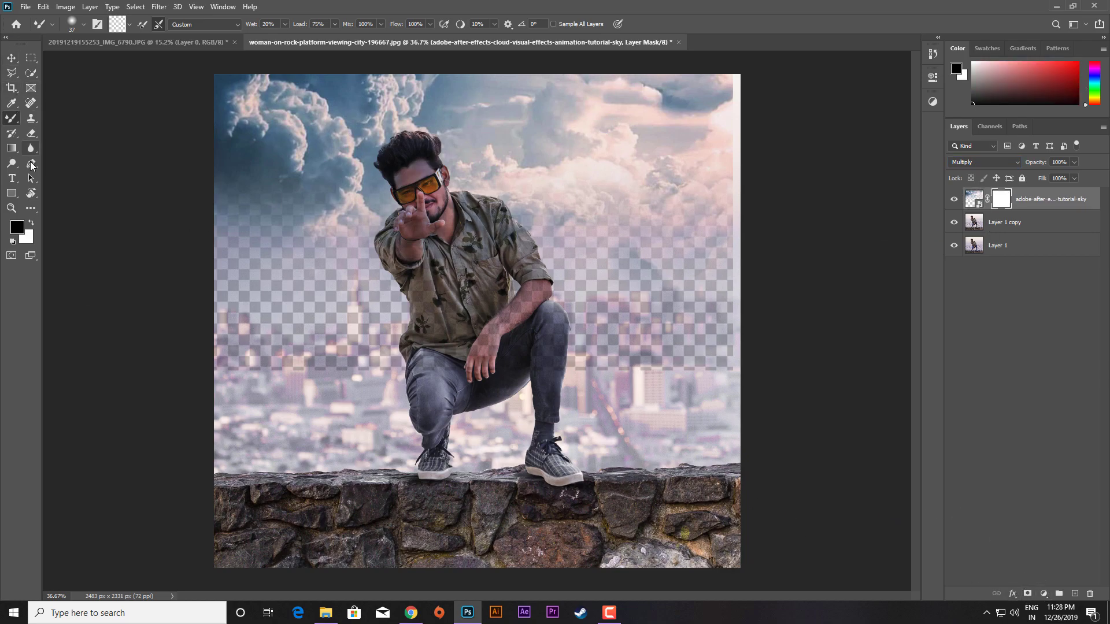
left_click(11, 148)
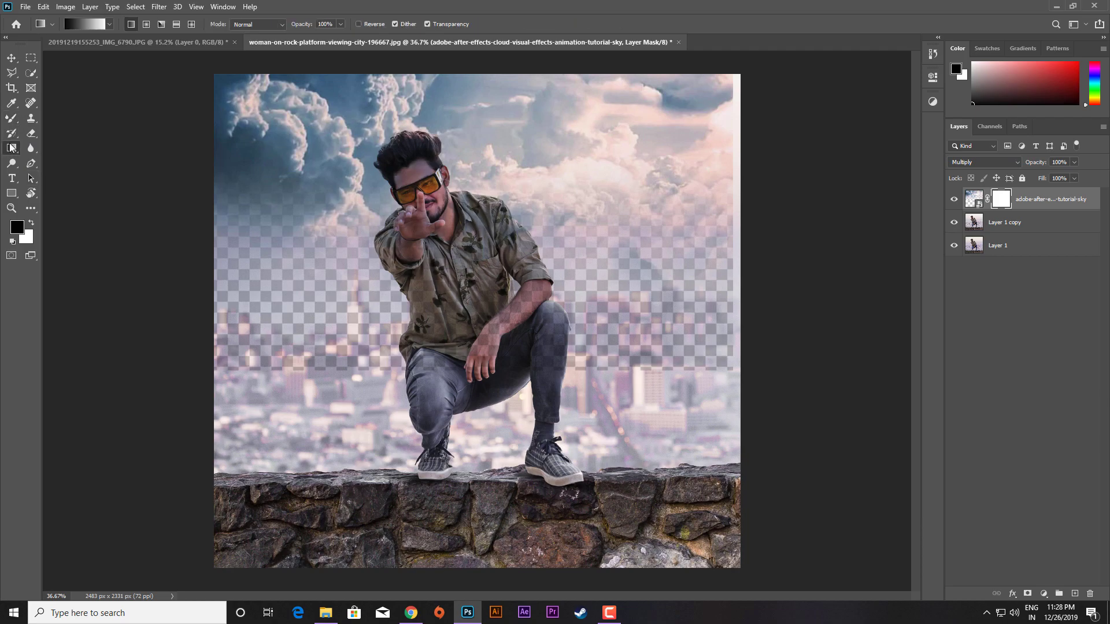
left_click(88, 24)
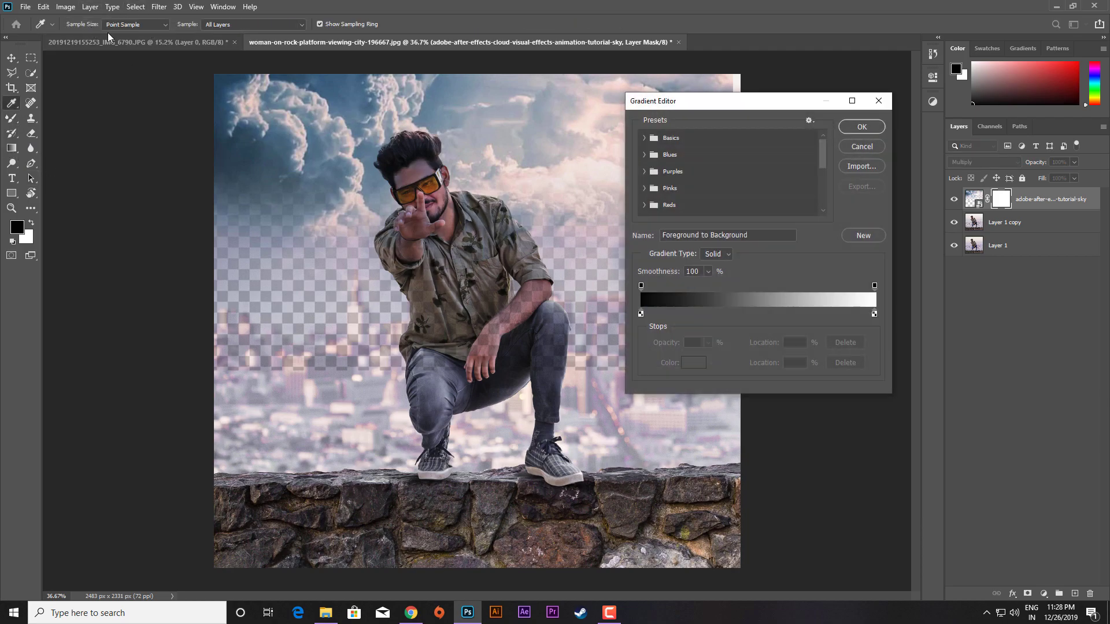
left_click(645, 138)
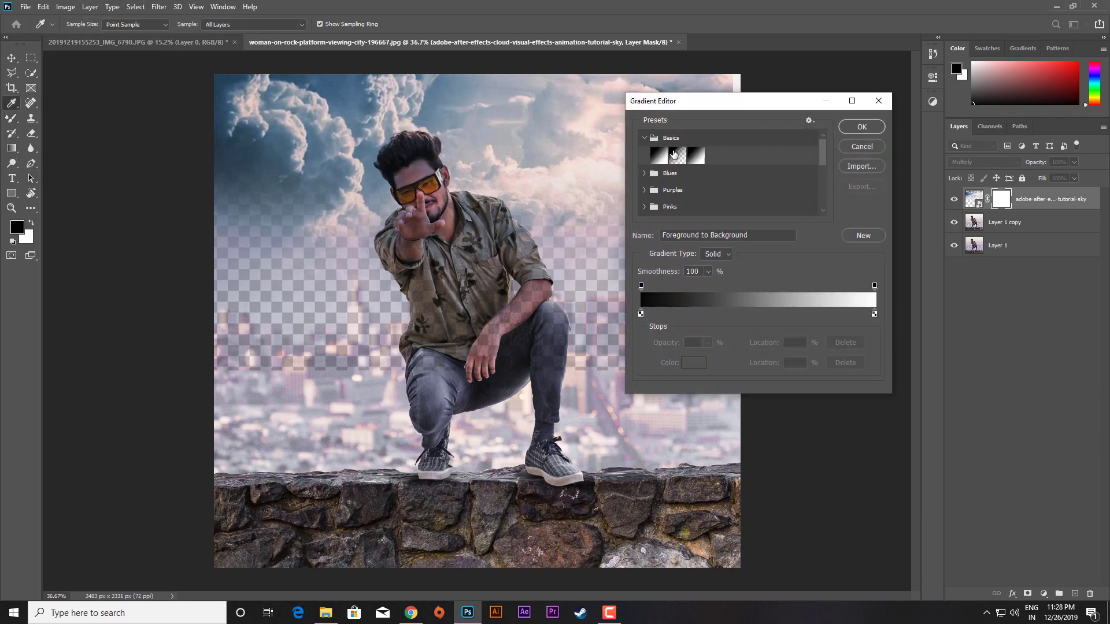
left_click(674, 153)
left_click(849, 130)
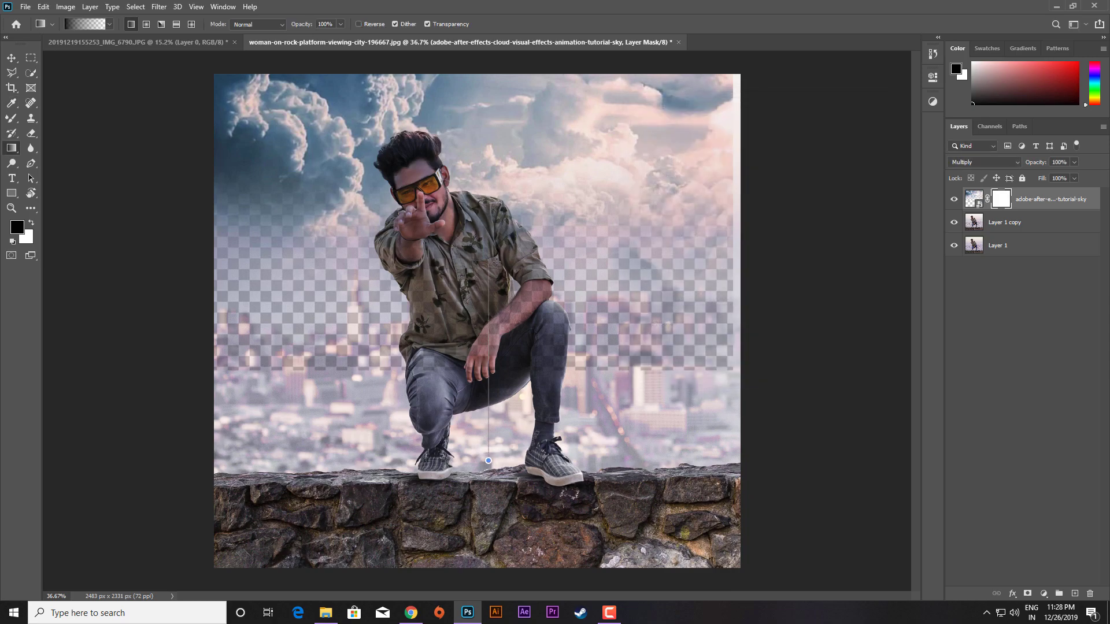
- Draw the mask gradient so the clouds fade out above the city skyline
left_click_drag(487, 464, 488, 262)
left_click_drag(489, 404, 489, 276)
left_click_drag(466, 324, 467, 164)
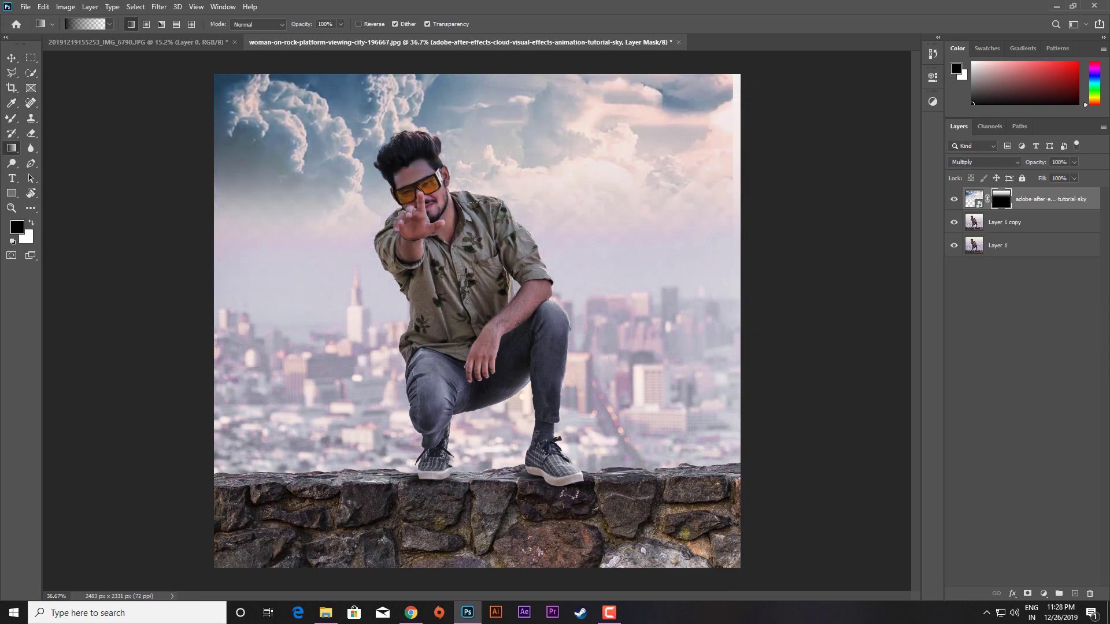
left_click_drag(482, 68, 493, 204)
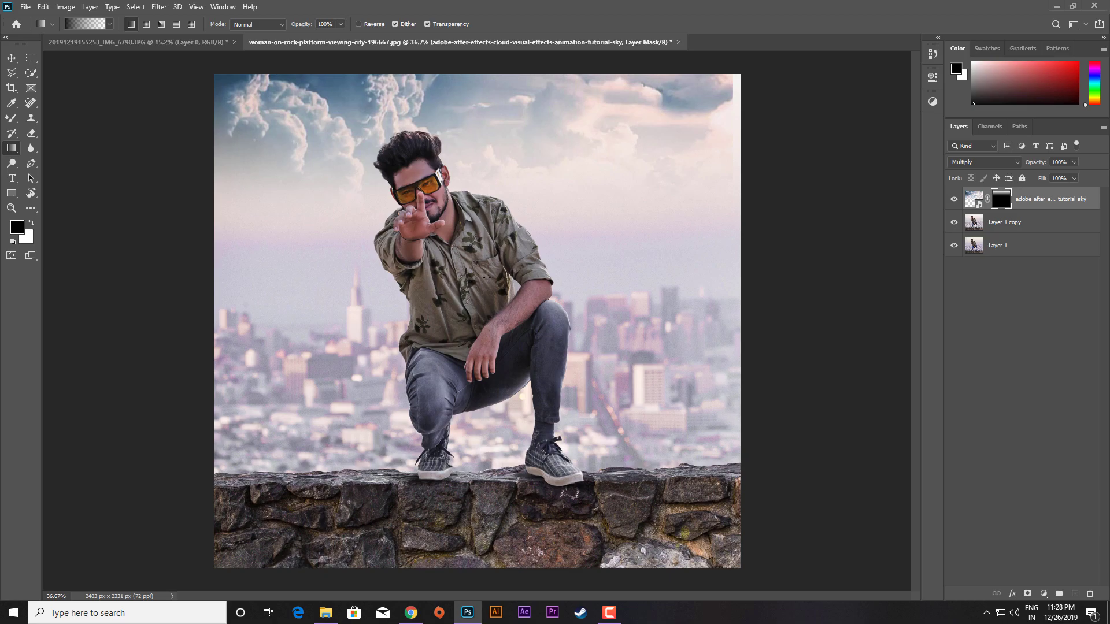
scroll(489, 206, "up", 2)
scroll(517, 268, "down", 2)
scroll(447, 262, "down", 2)
scroll(479, 225, "up", 1)
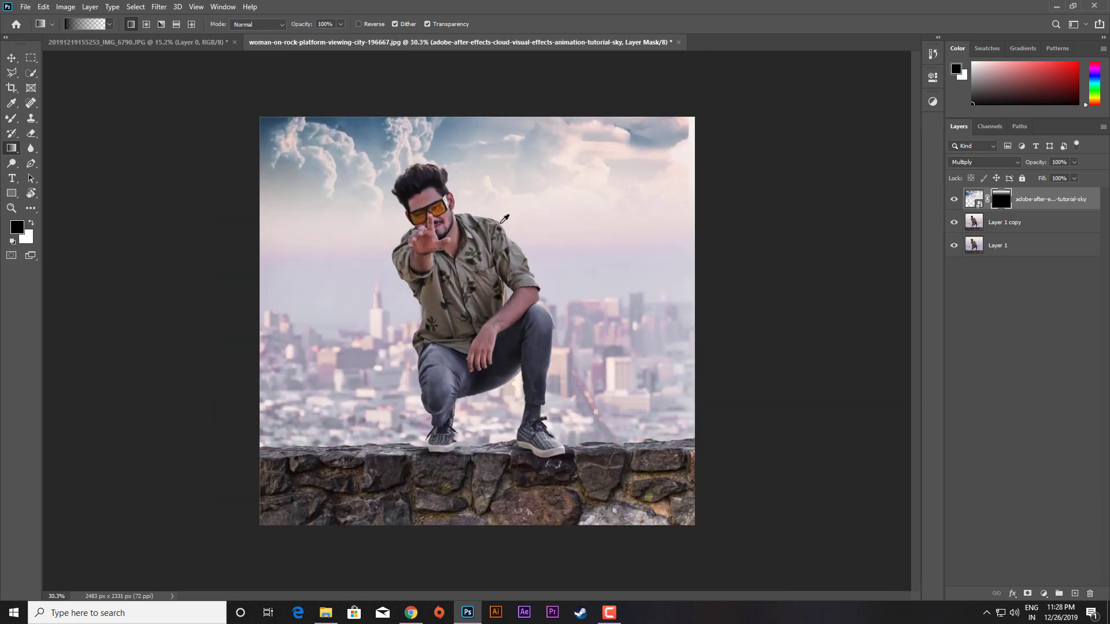
left_click(953, 199)
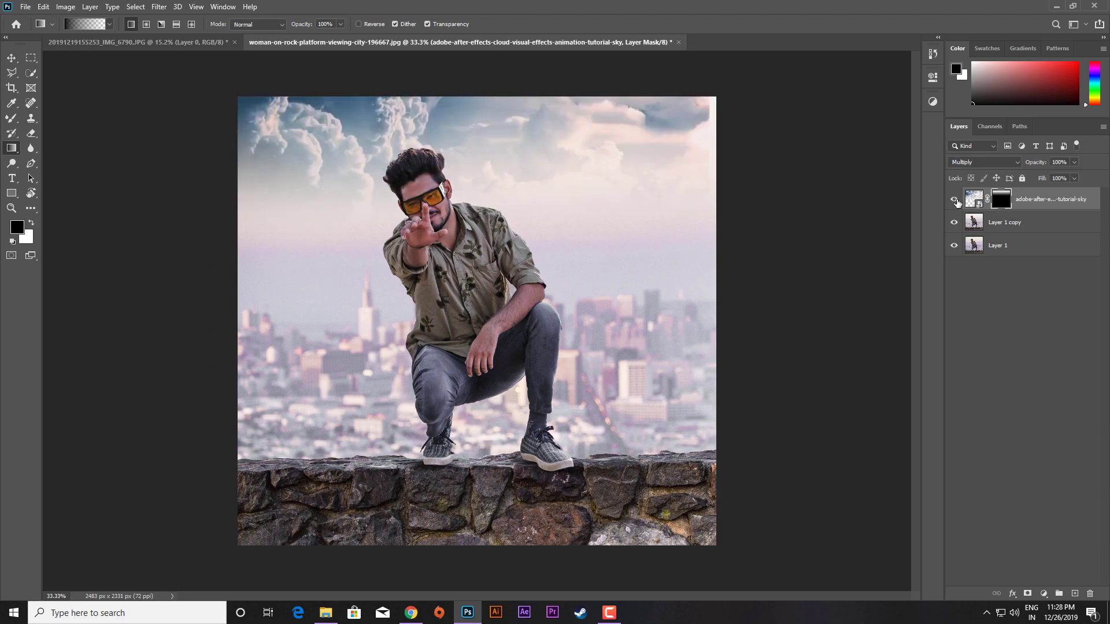
left_click(953, 199)
left_click(979, 201)
- Apply a 4.9 px Gaussian Blur to the cloud layer, then make Layer 1 copy active
left_click(158, 7)
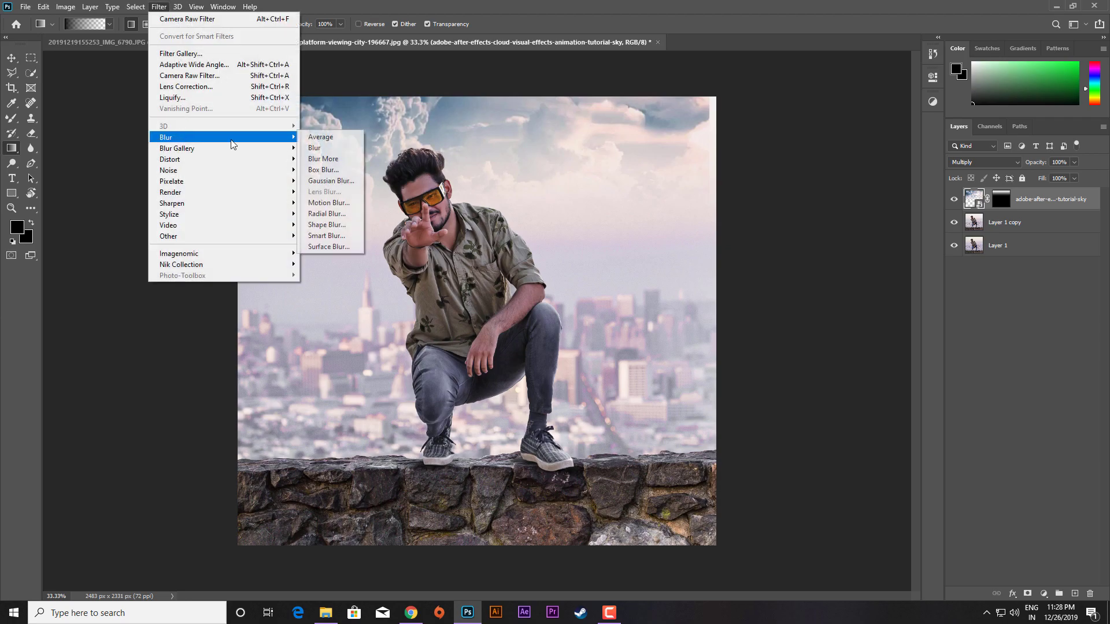
left_click(331, 180)
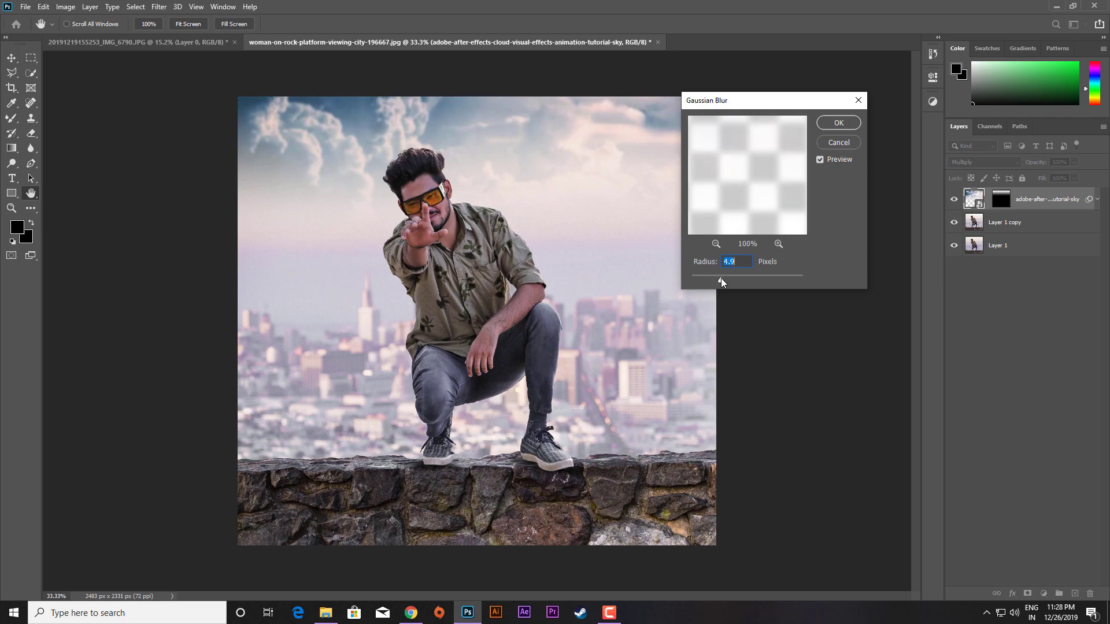
left_click(838, 122)
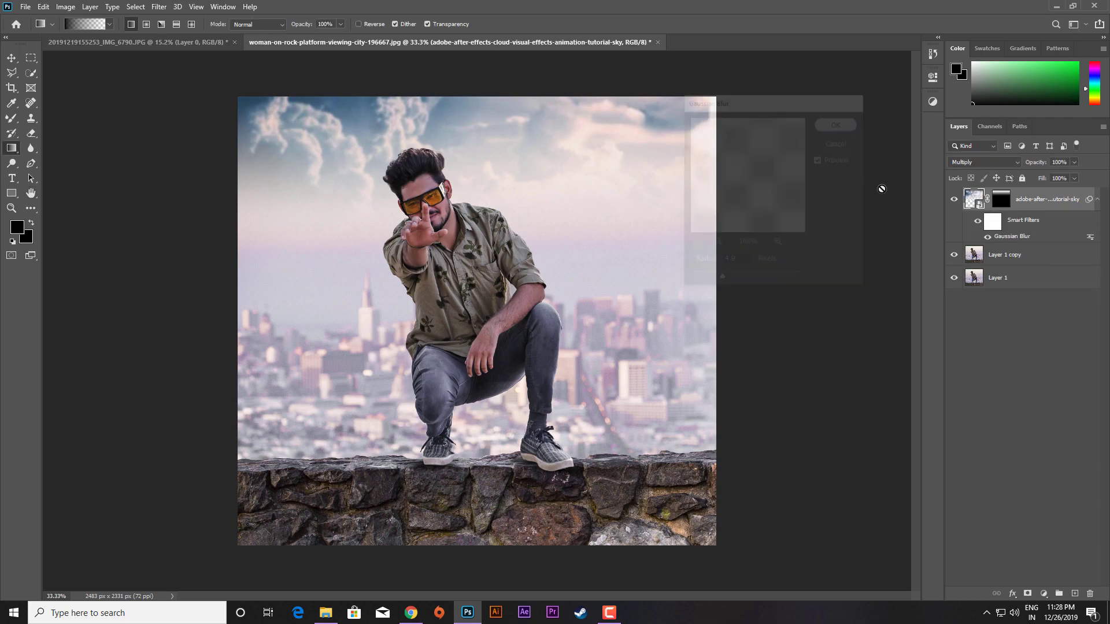
right_click(1044, 265)
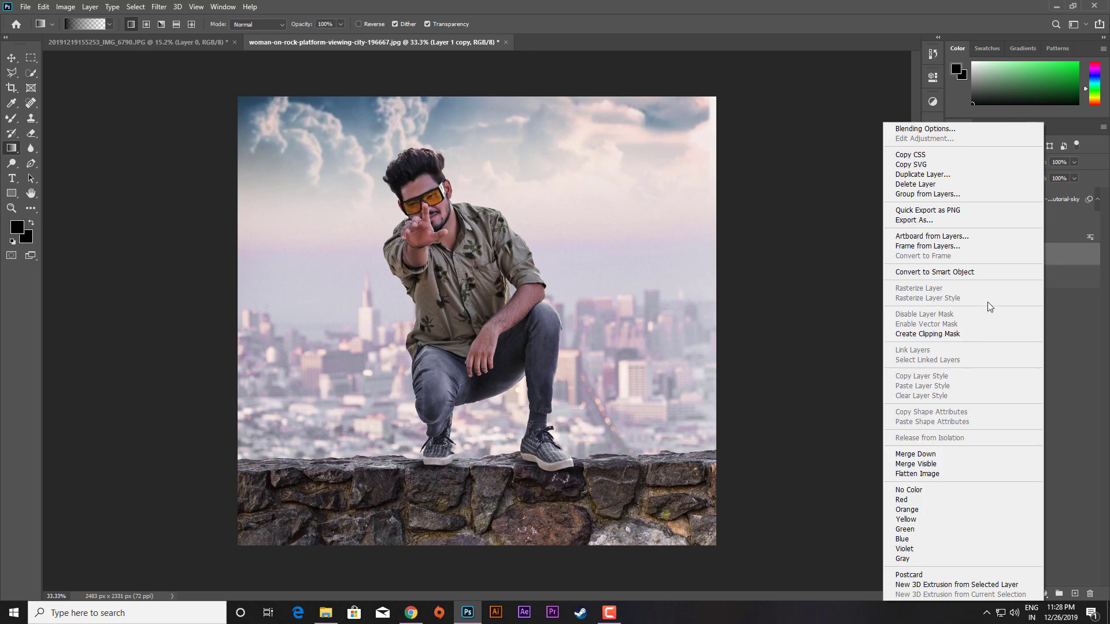
left_click(783, 315)
key("ctrl+minus")
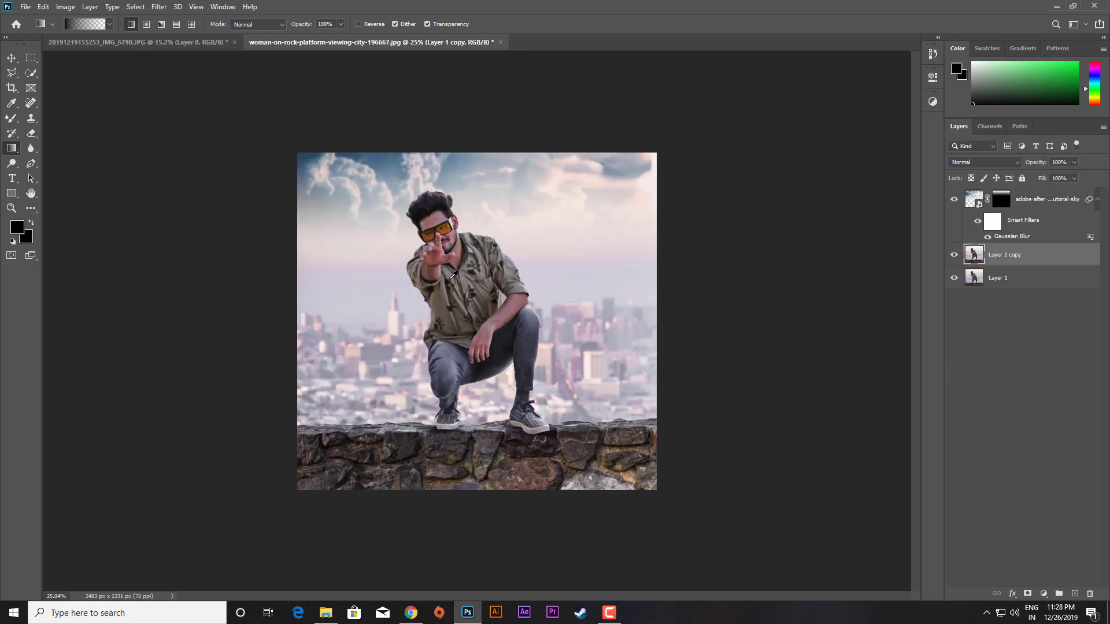
key("ctrl+plus")
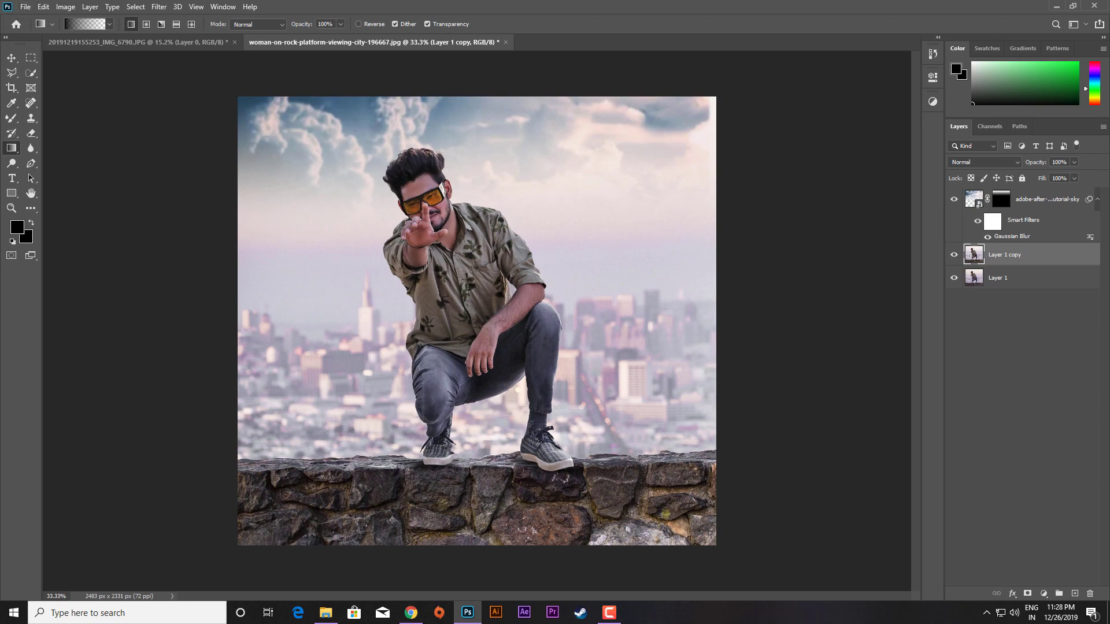
- Change the Google Images search from 'cloud png' to 'bird png'
left_click(411, 612)
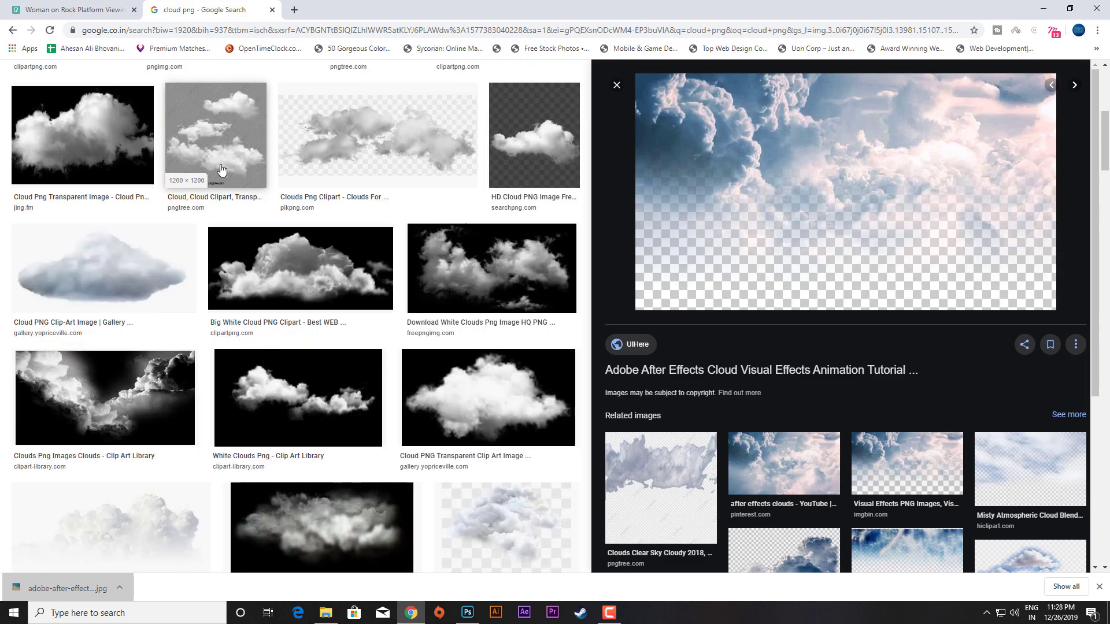
scroll(220, 169, "up", 6)
left_click(118, 83)
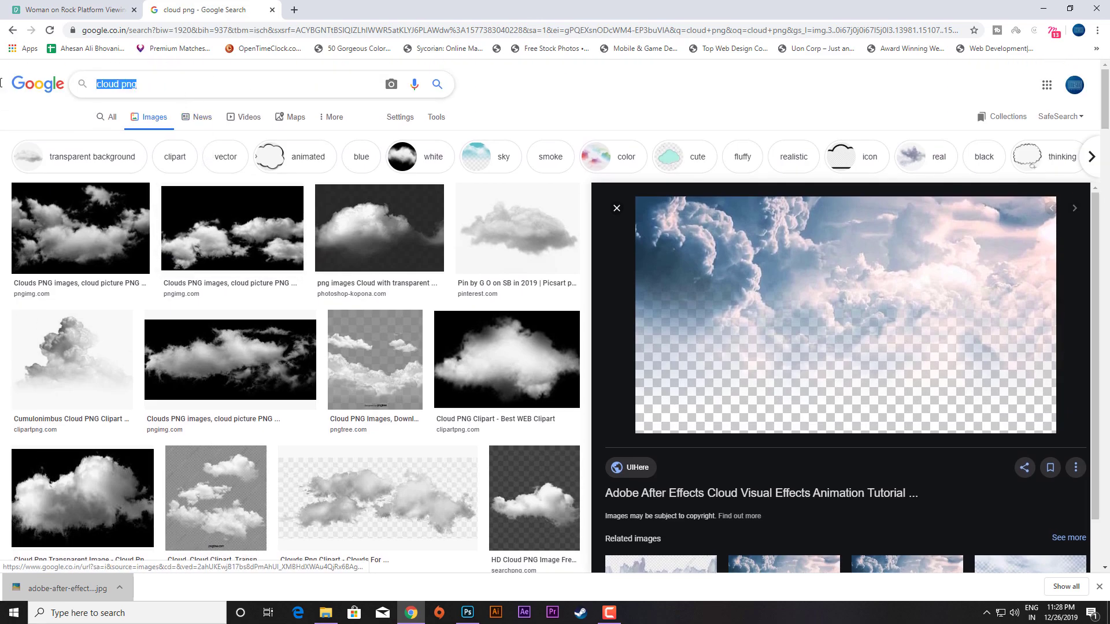
left_click(123, 85)
left_click_drag(118, 85, 96, 85)
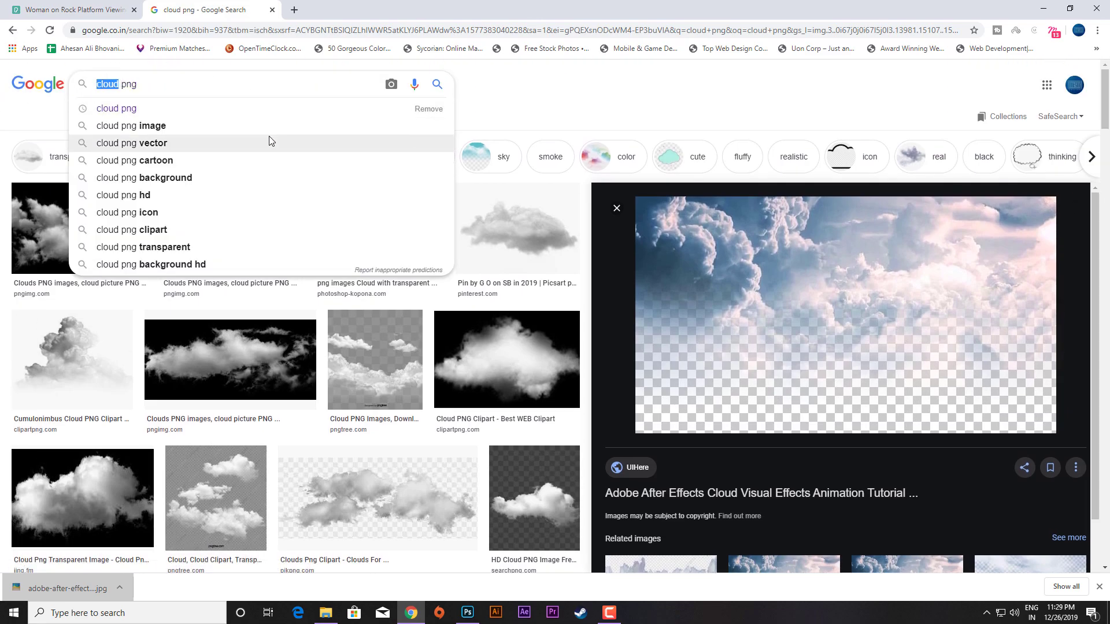
type("bird")
key("Return")
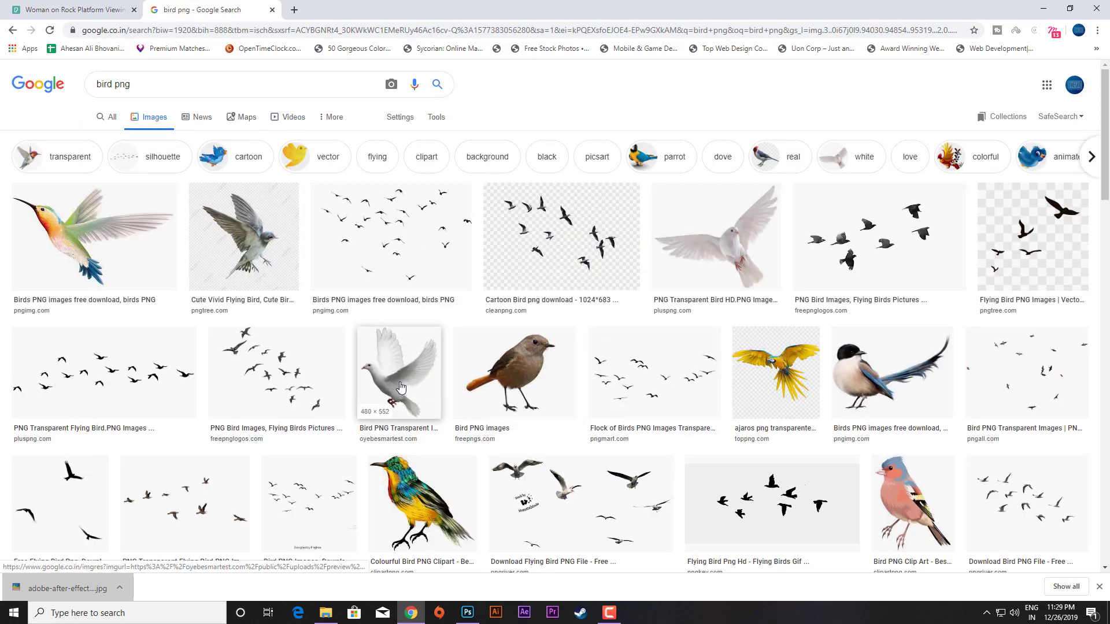
- Save the white dove PNG and drag the downloaded file toward Photoshop
left_click(714, 253)
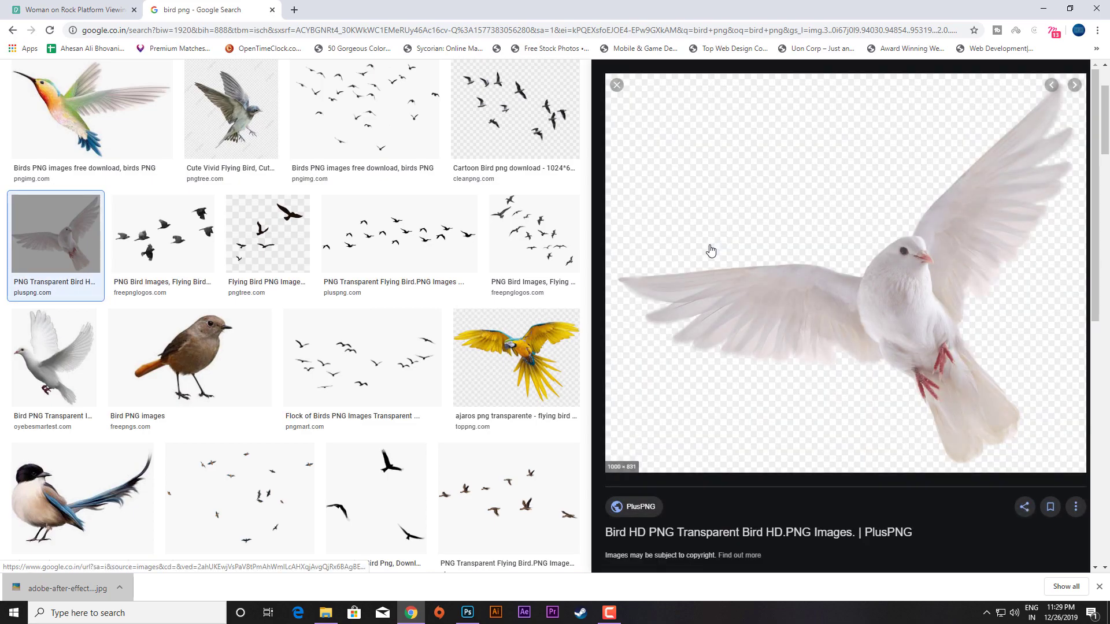
right_click(844, 277)
left_click(873, 377)
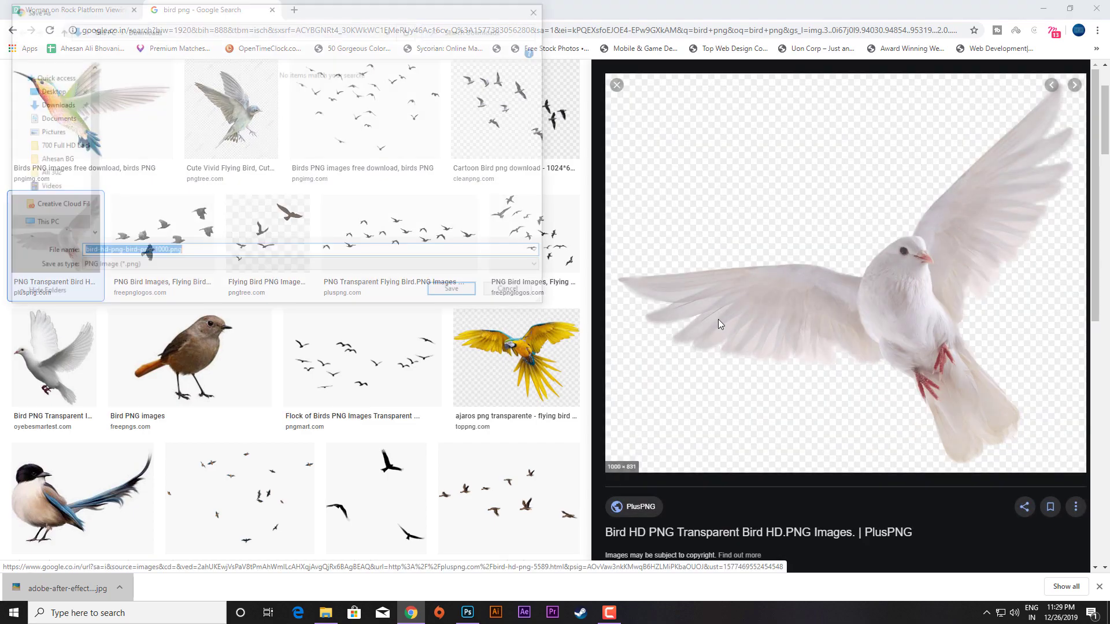
left_click(433, 295)
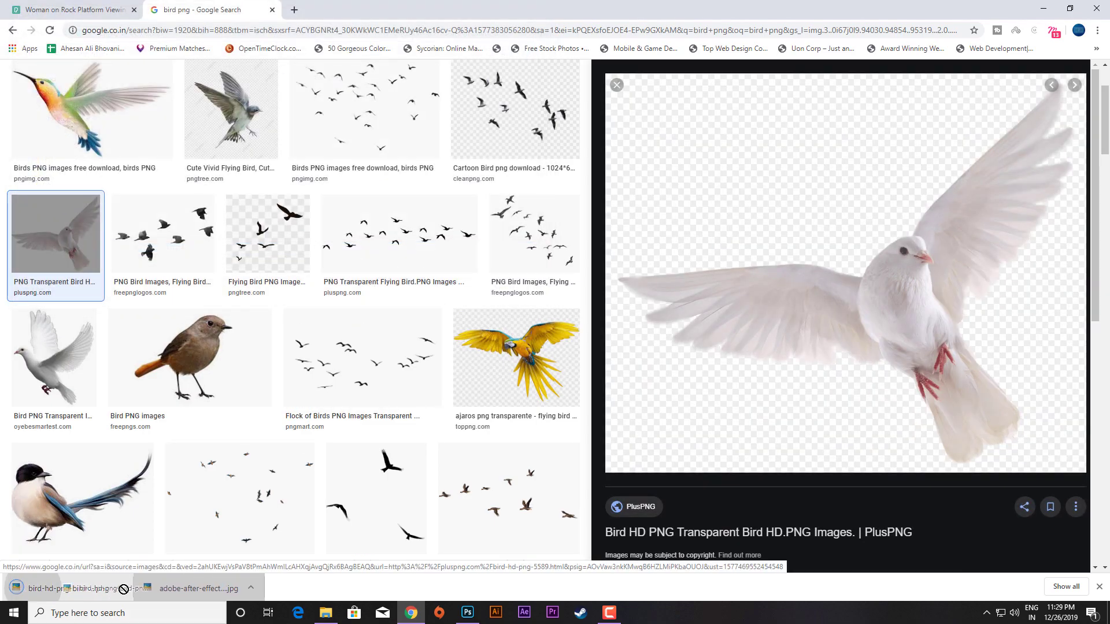
mouse_move(61, 588)
left_mouse_down()
mouse_move(469, 614)
mouse_move(344, 292)
left_mouse_up()
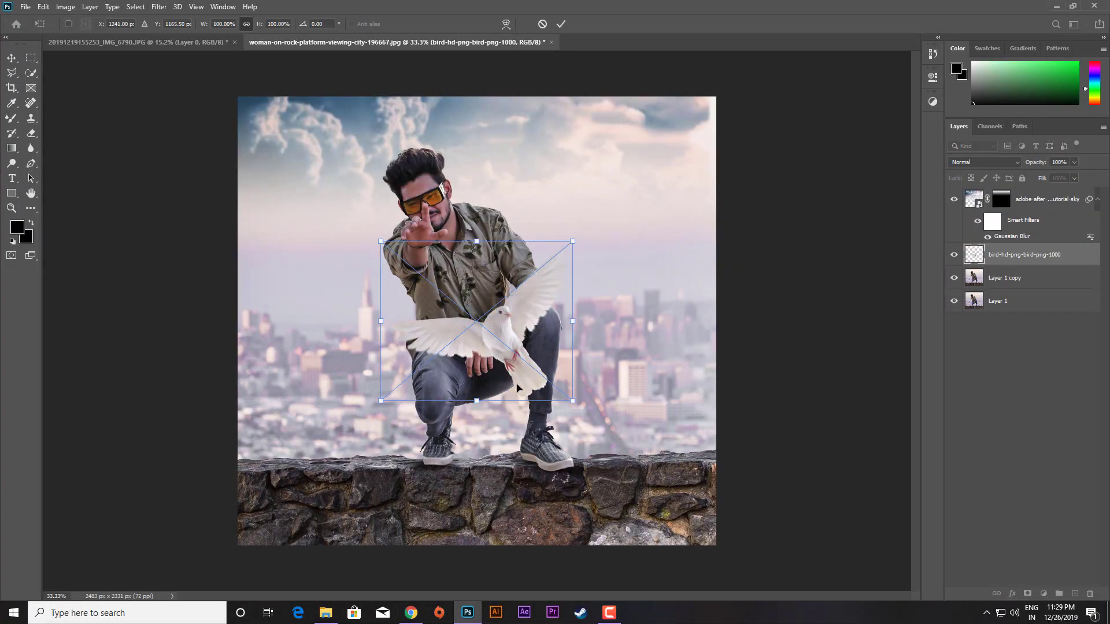
- Place the dove PNG beside the man, slightly enlarged and flipped horizontally
mouse_move(460, 321)
left_mouse_down()
mouse_move(320, 231)
mouse_move(347, 254)
left_mouse_up()
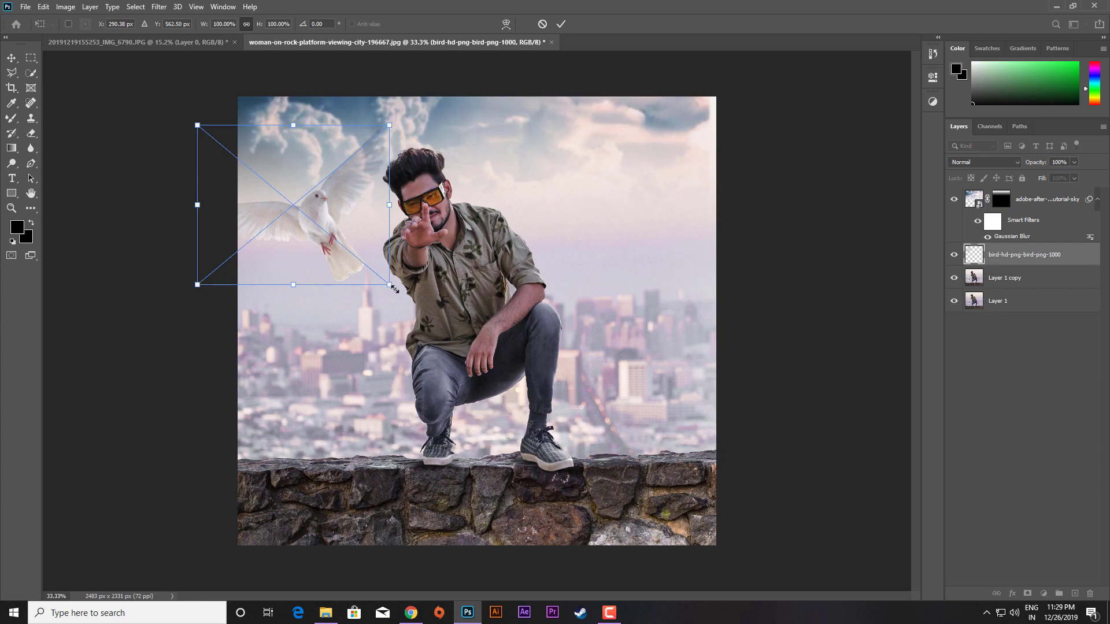
left_click_drag(392, 288, 413, 303)
left_click_drag(368, 260, 623, 185)
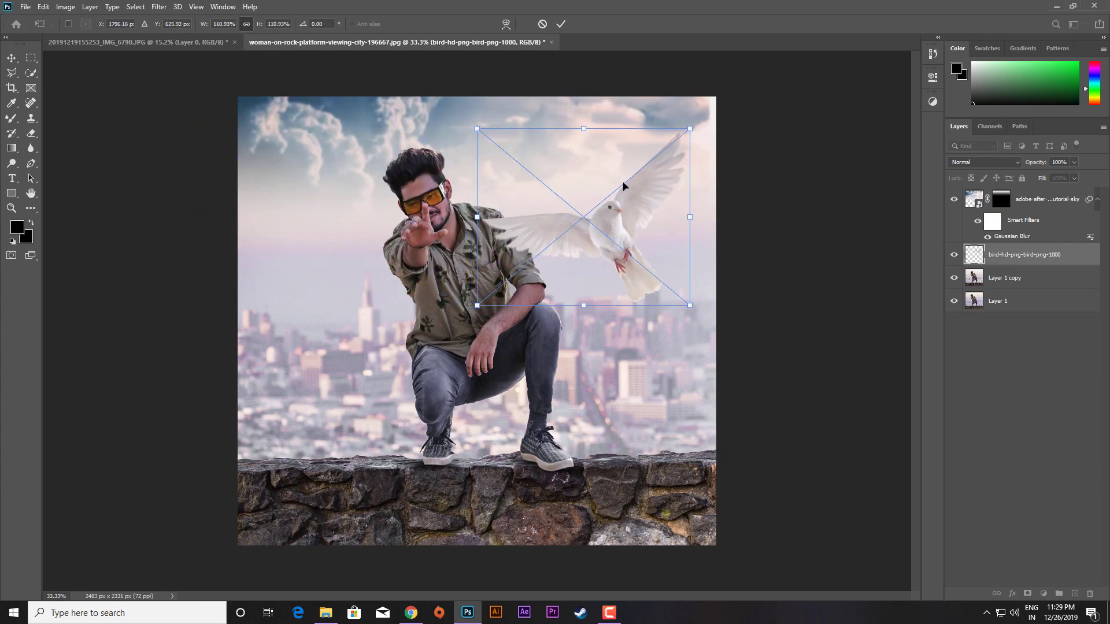
right_click(630, 137)
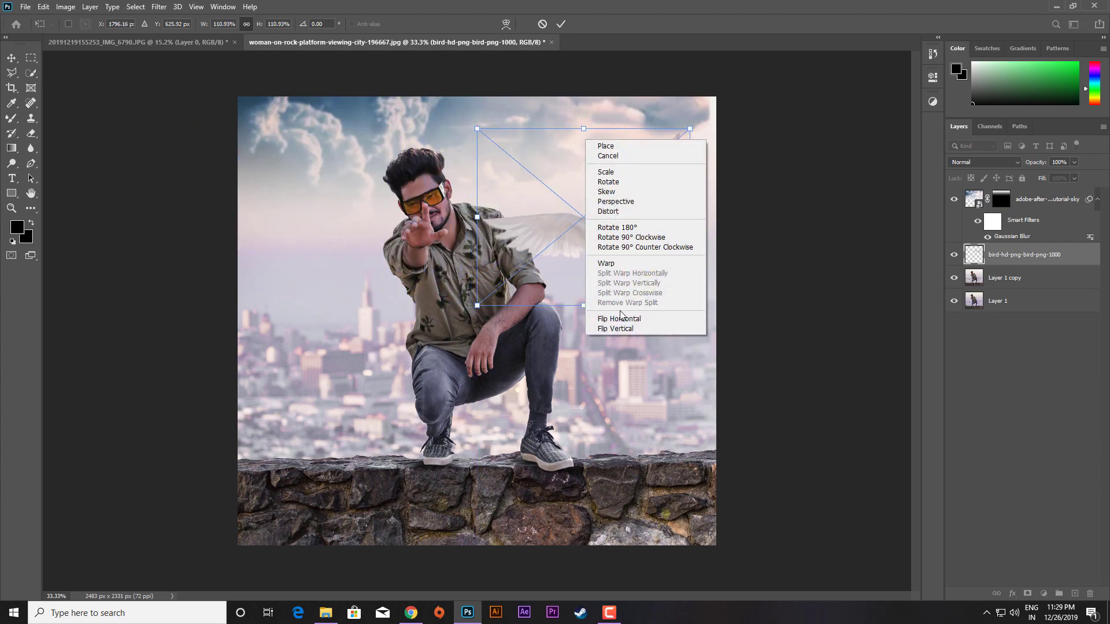
left_click(648, 389)
- Tilt, shrink and raise the dove above the man's head, stacking its layer above the sky
left_click_drag(585, 246, 687, 256)
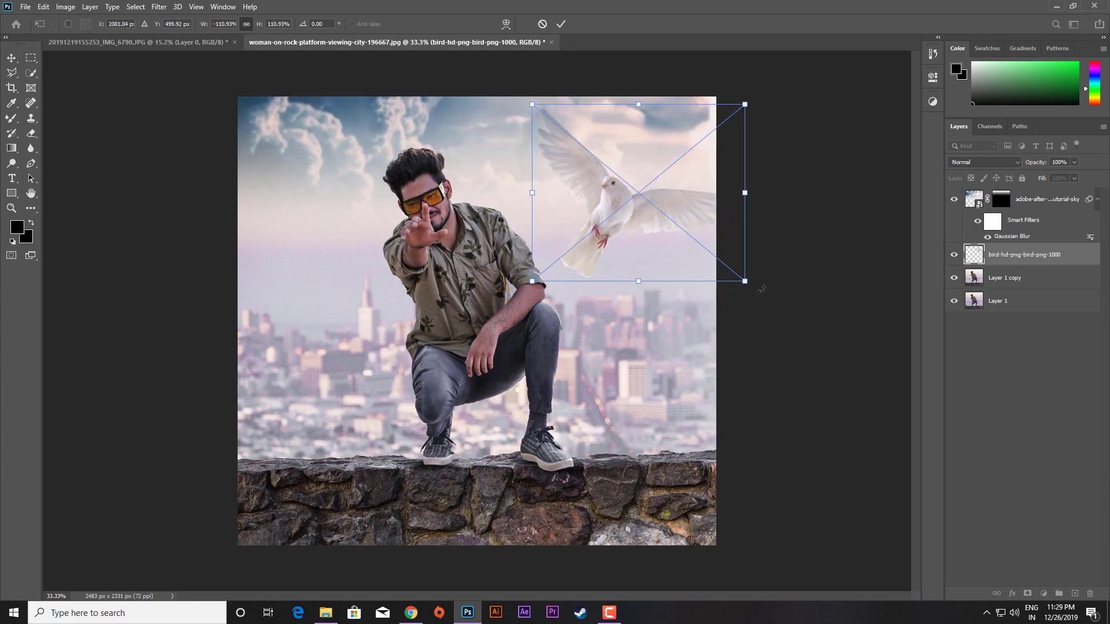
left_click_drag(762, 289, 773, 228)
left_click_drag(664, 215, 643, 196)
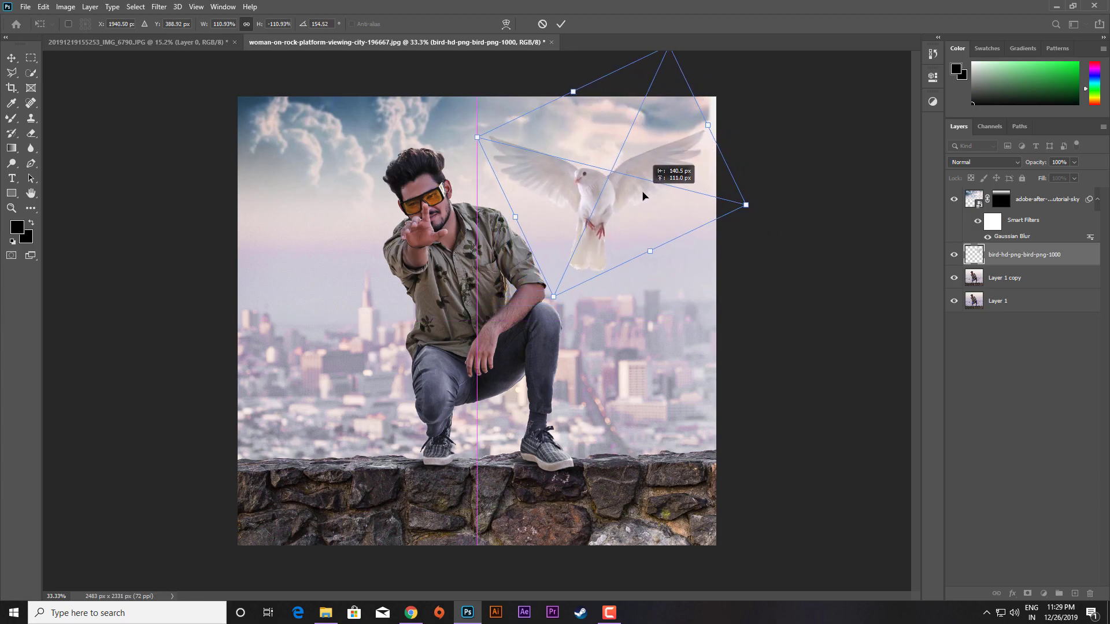
left_click_drag(746, 204, 648, 189)
mouse_move(580, 182)
left_mouse_down()
mouse_move(555, 161)
mouse_move(573, 154)
left_mouse_up()
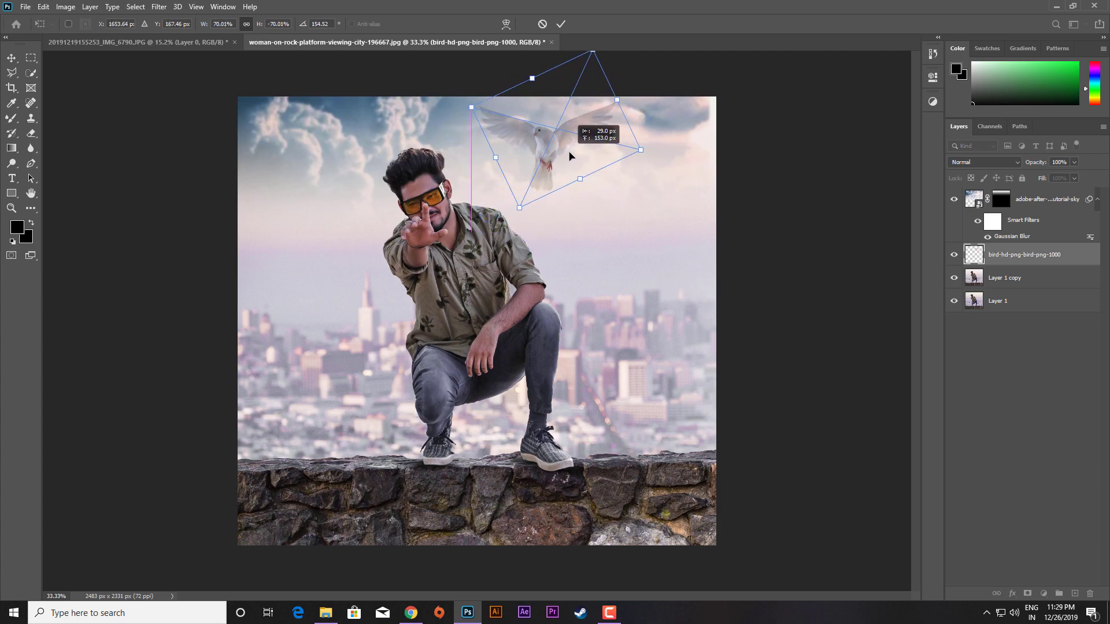
left_click(560, 24)
left_click_drag(1023, 254, 1023, 199)
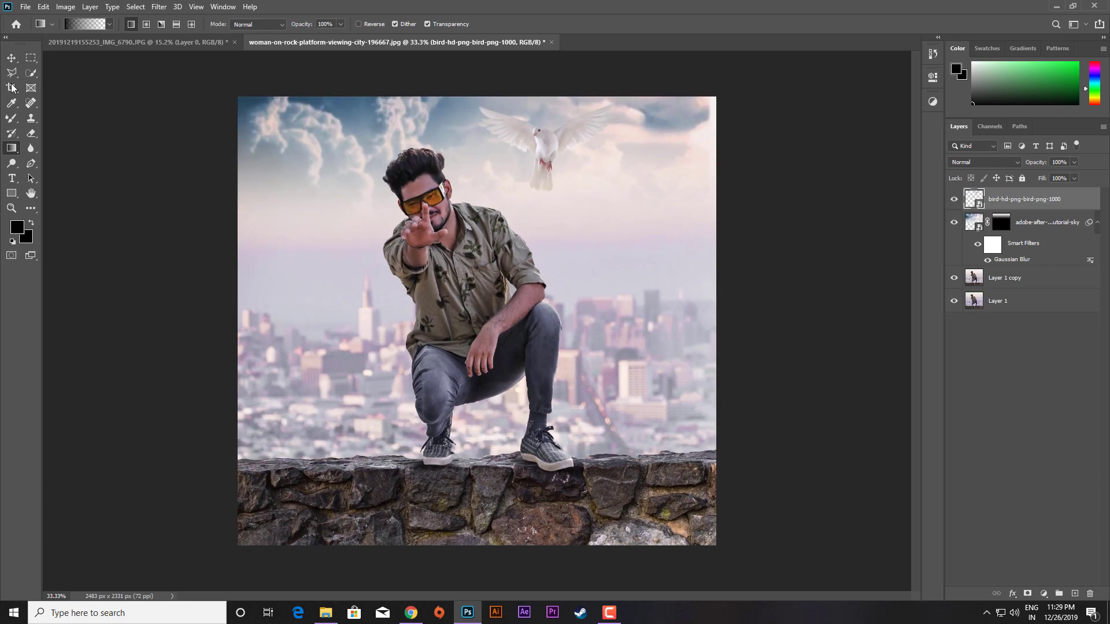
- Tone down the dove with Brightness/Contrast at brightness -23 and contrast 20
left_click(10, 60)
left_click(65, 6)
mouse_move(83, 37)
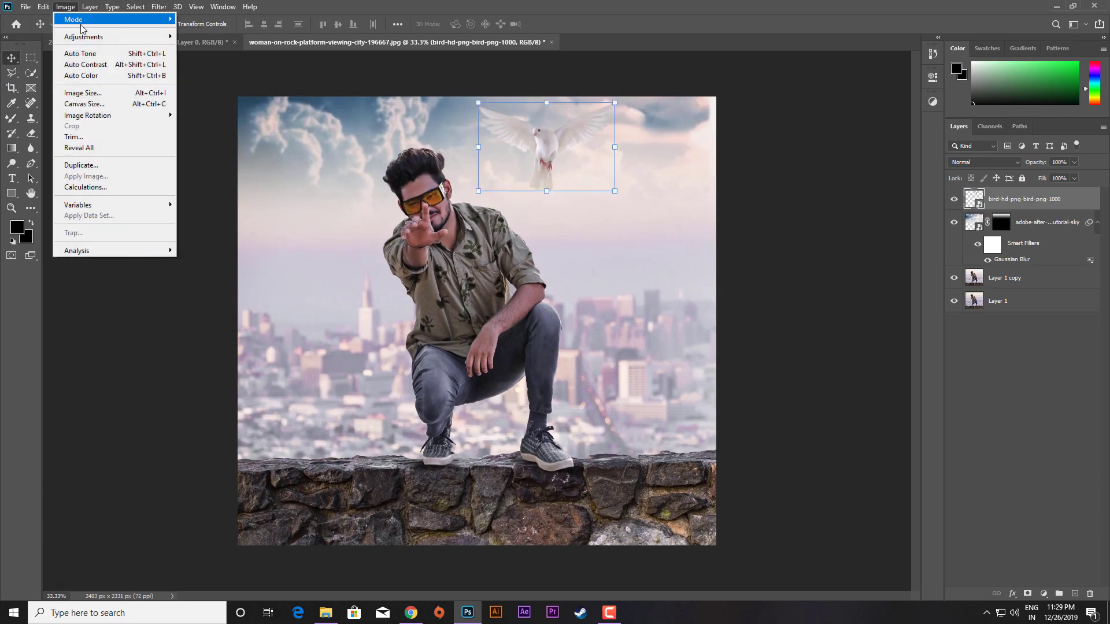
left_click(198, 38)
left_click_drag(559, 154, 851, 145)
mouse_move(808, 181)
left_mouse_down()
mouse_move(797, 181)
mouse_move(820, 210)
left_mouse_up()
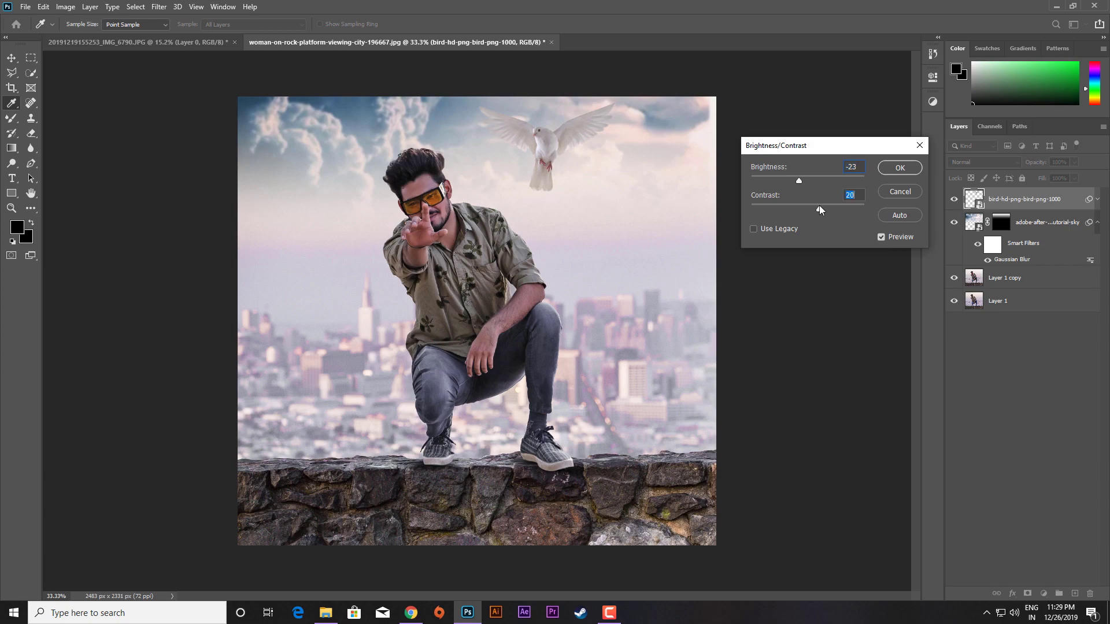
left_click(899, 168)
- Save the flock-of-birds image as Birds-PNG-Image.png and drag it into Photoshop
key("v")
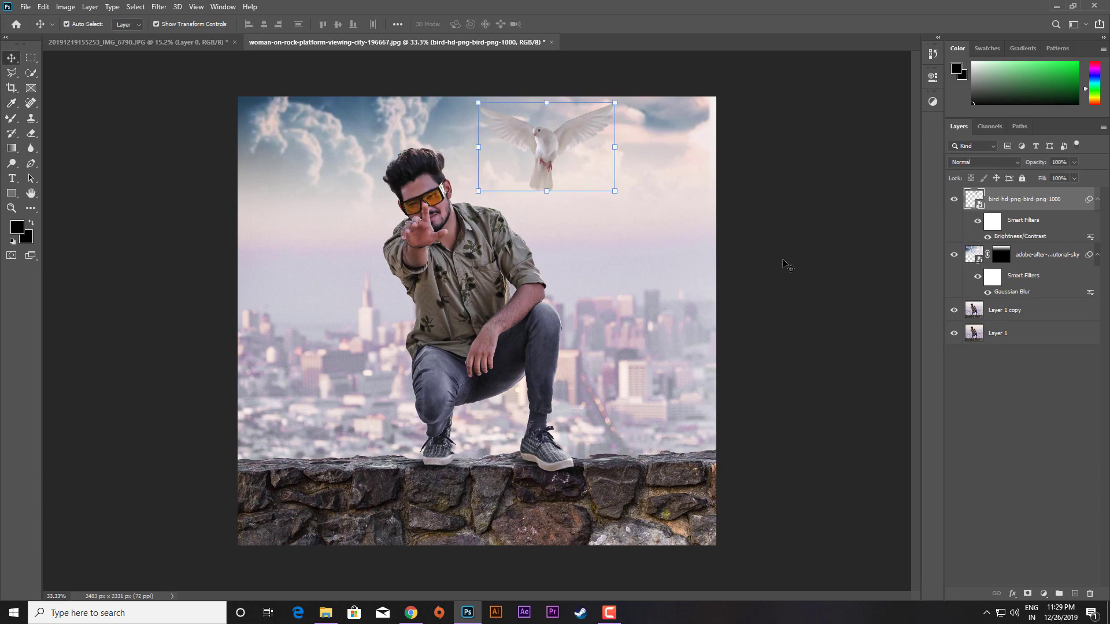
left_click(411, 613)
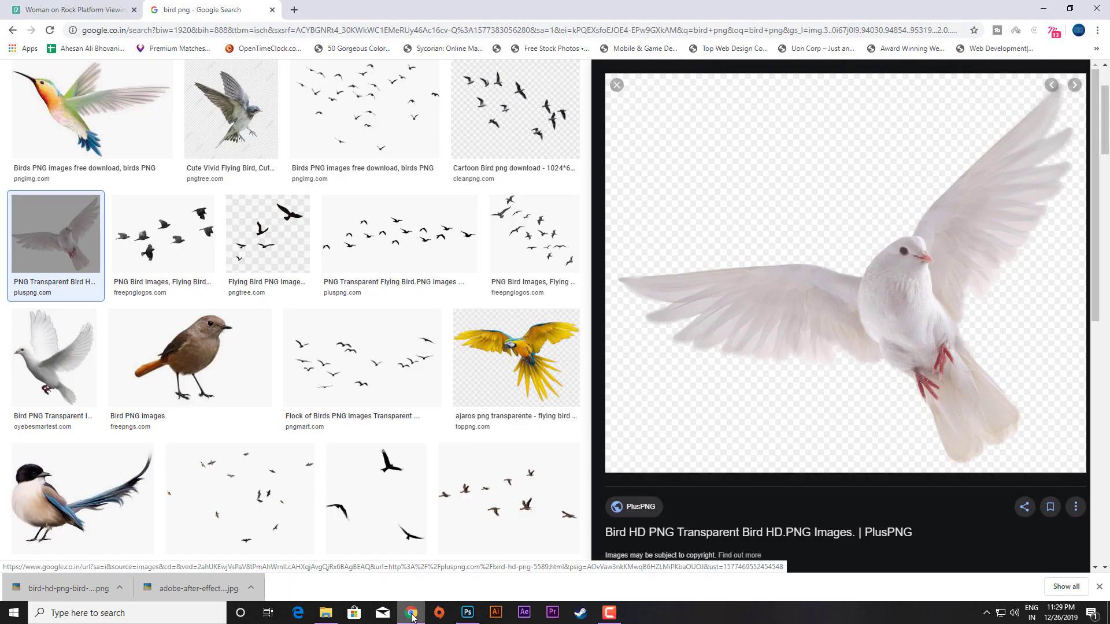
left_click(341, 376)
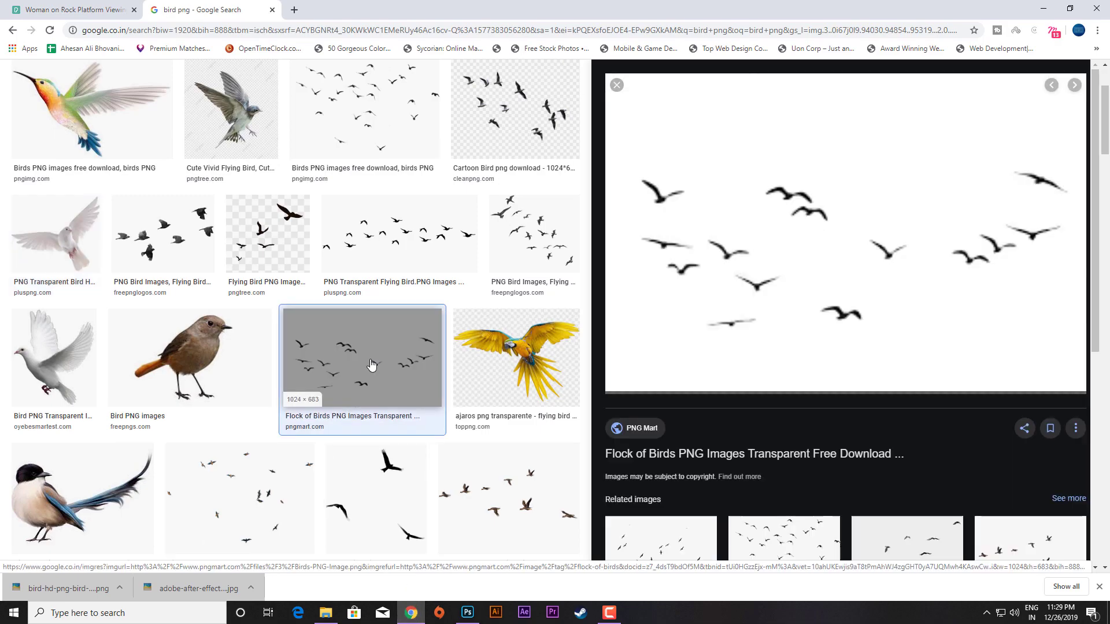
right_click(853, 210)
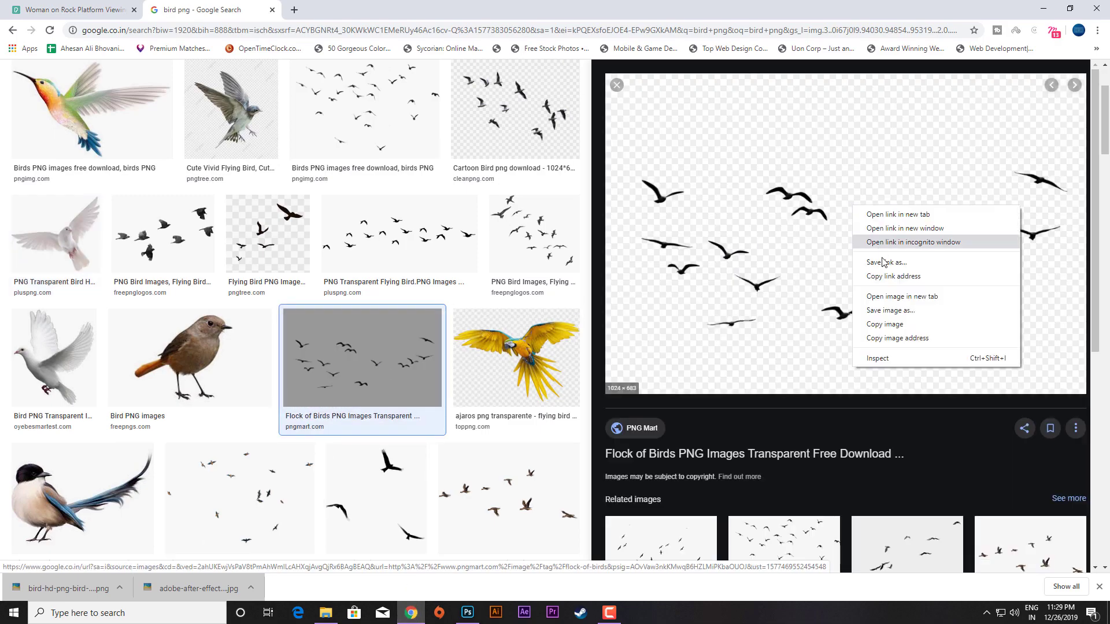
left_click(872, 311)
left_click(457, 293)
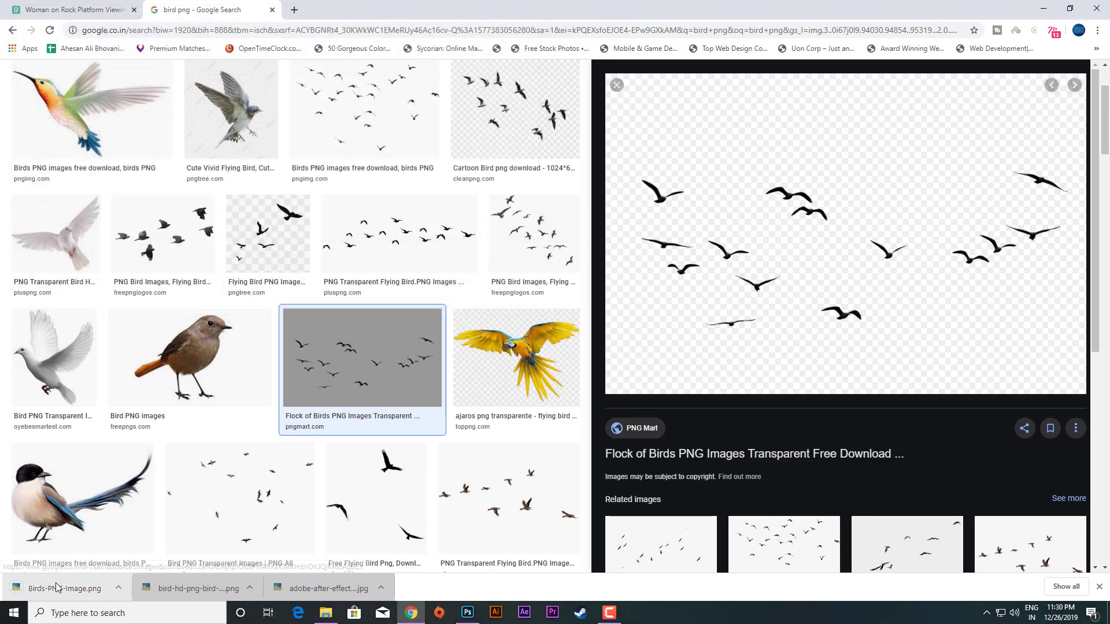
mouse_move(64, 588)
left_mouse_down()
mouse_move(469, 614)
mouse_move(370, 270)
mouse_move(302, 194)
left_mouse_up()
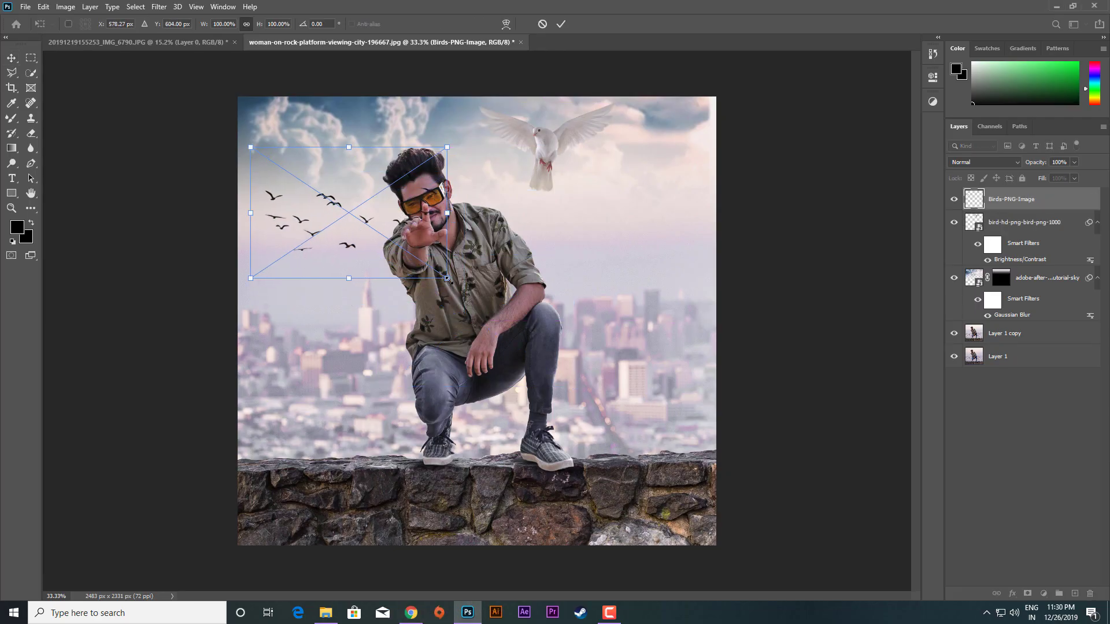
- Scale the flock of birds across the upper-left sky and move its layer below the clouds
mouse_move(448, 280)
left_mouse_down()
mouse_move(410, 252)
mouse_move(518, 280)
left_mouse_up()
left_click_drag(250, 147, 223, 83)
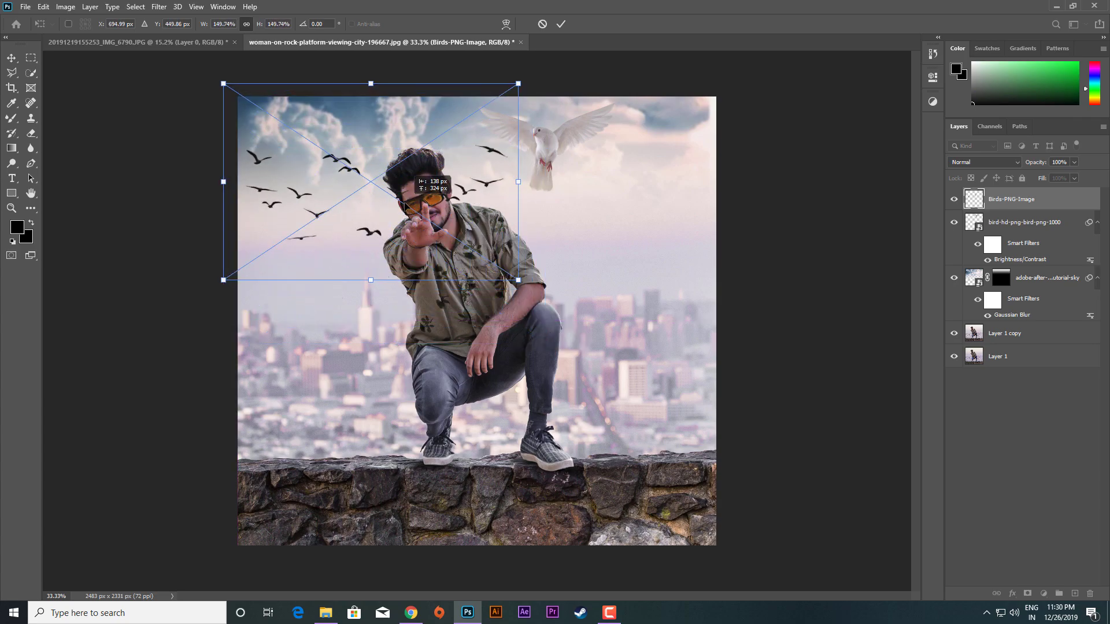
left_click(560, 23)
left_click_drag(1010, 208, 1000, 318)
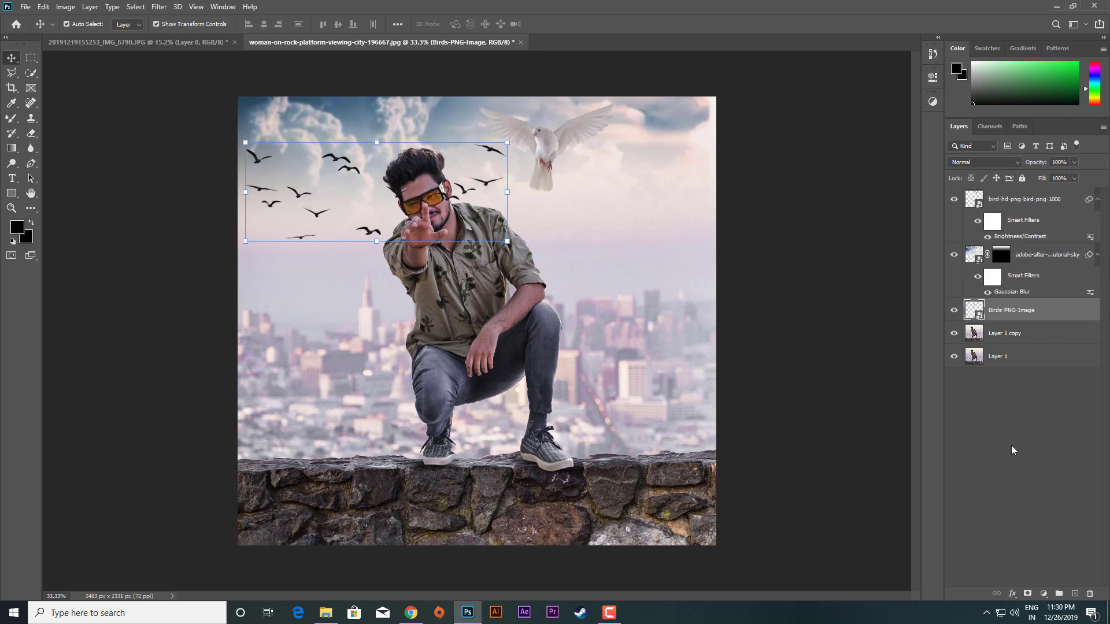
- Mask the birds layer and paint out birds around the man's head with a soft black brush
left_click(1027, 594)
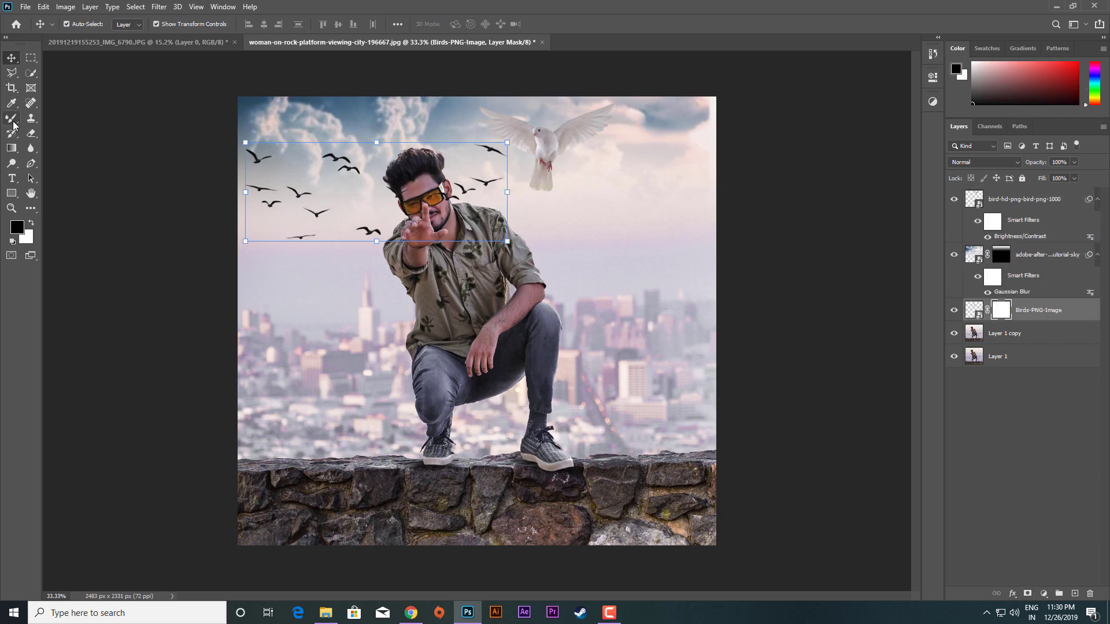
right_click(14, 124)
left_click(46, 118)
right_click(391, 228)
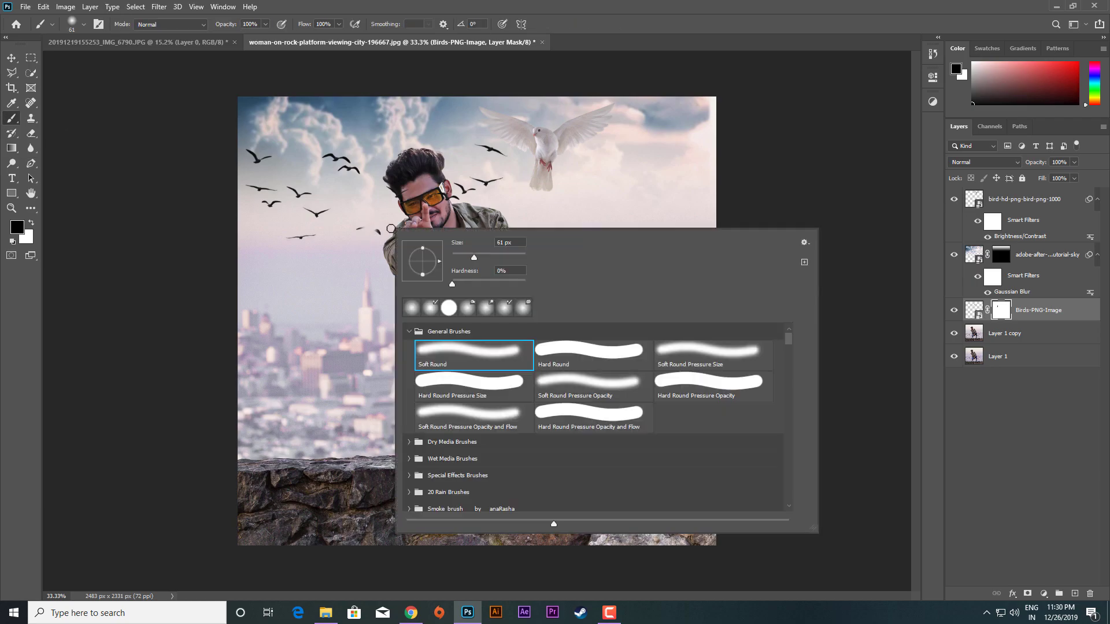
left_click_drag(497, 259, 499, 259)
left_click(359, 250)
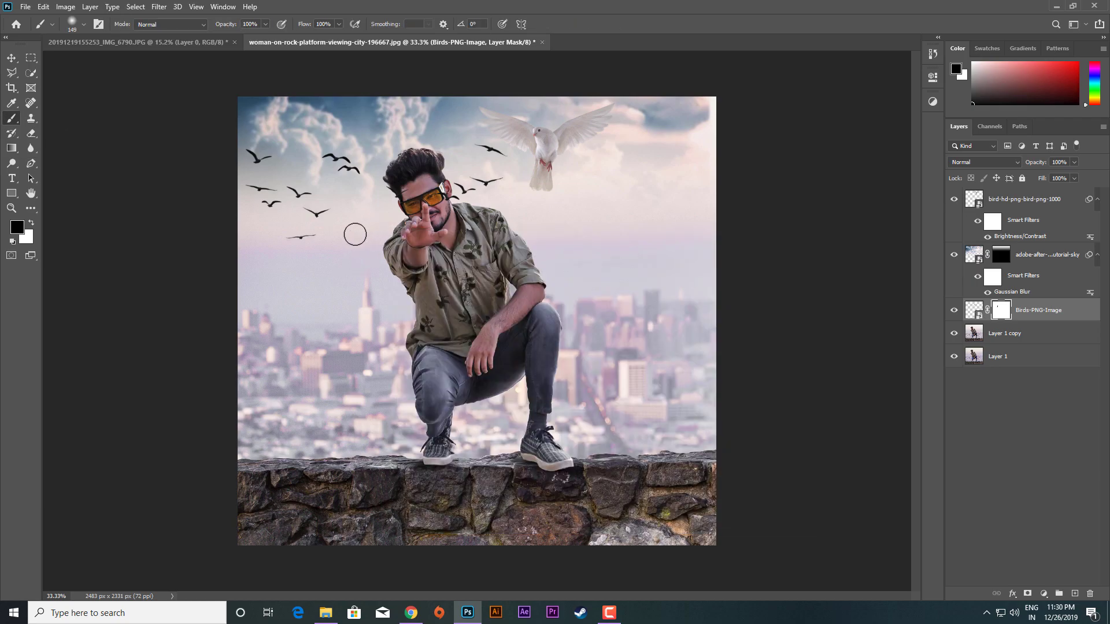
mouse_move(451, 192)
left_mouse_down()
mouse_move(489, 141)
mouse_move(479, 137)
left_mouse_up()
left_click(11, 58)
- Finish masking the birds layer and lower its opacity to 46%
left_click(299, 196)
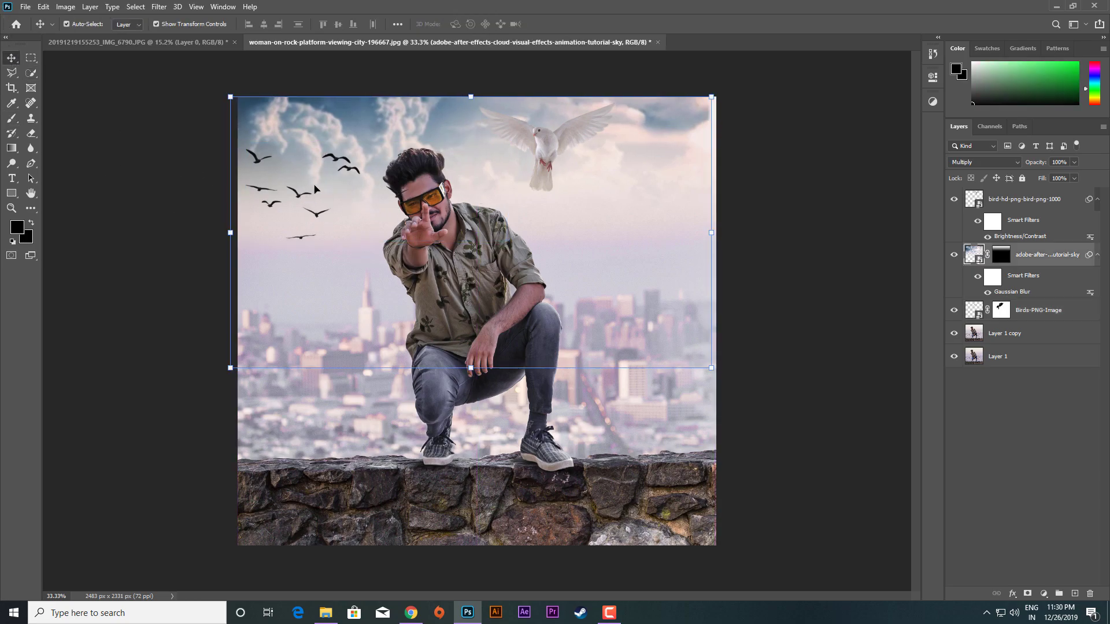
left_click(1011, 200)
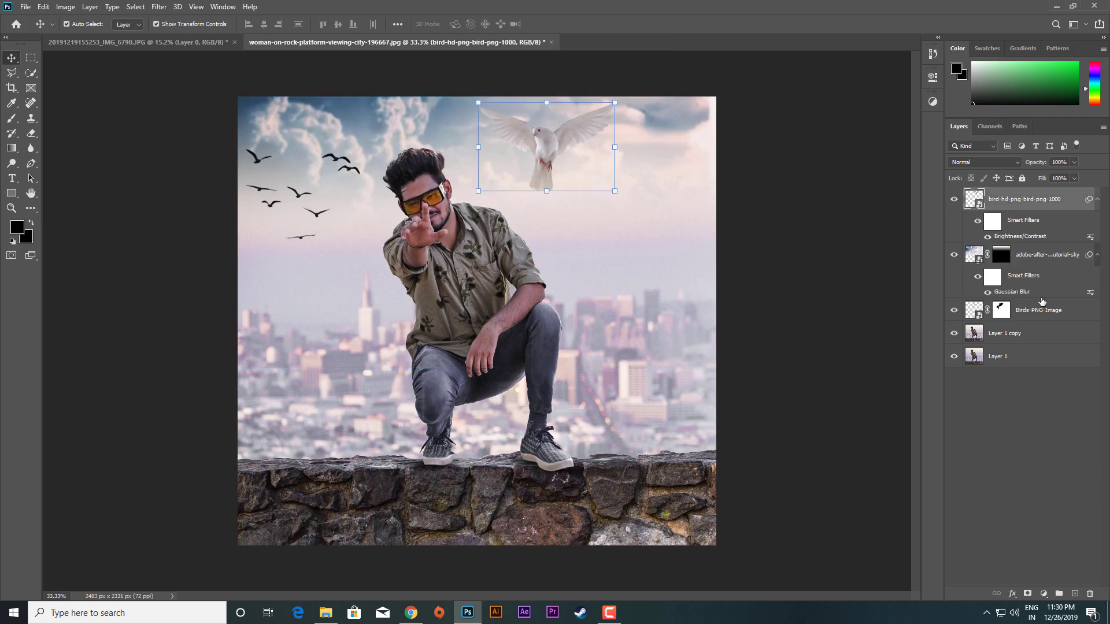
left_click(1025, 311)
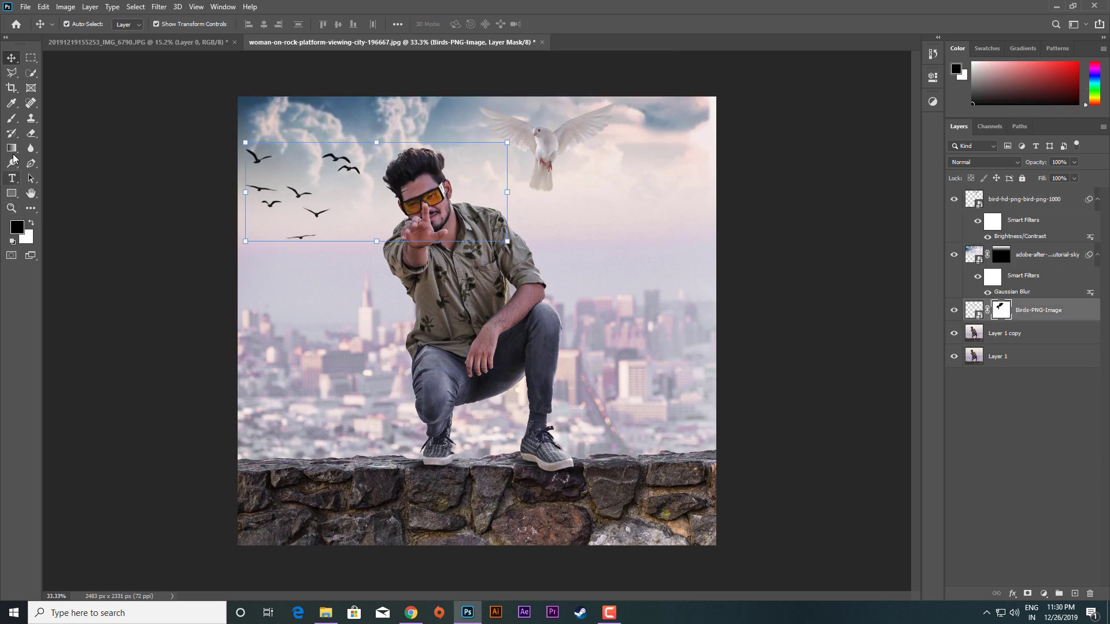
left_click(12, 119)
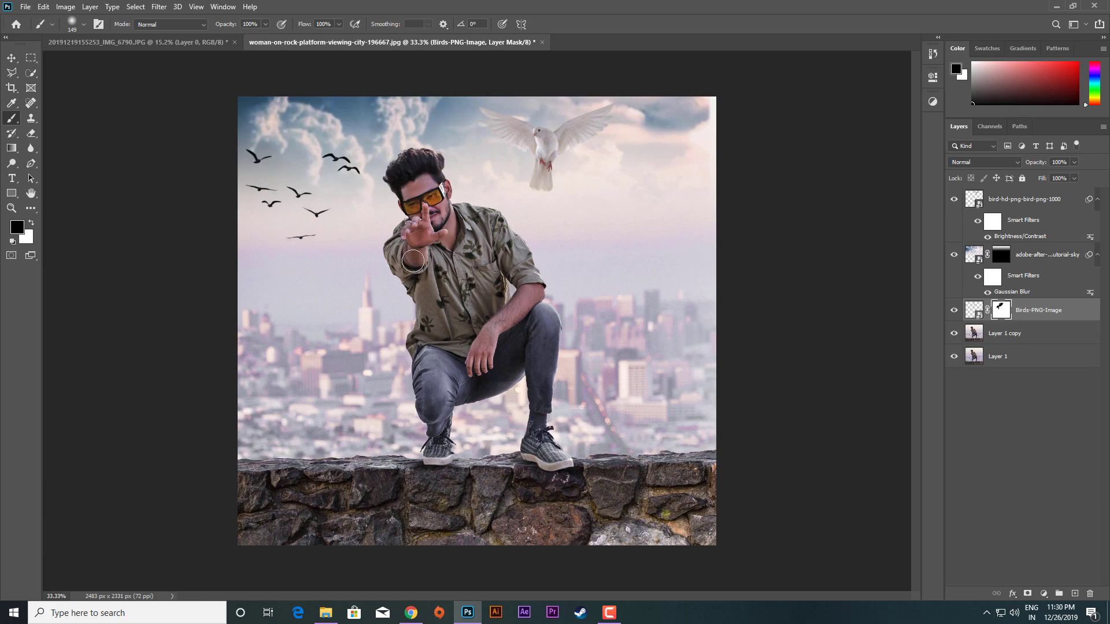
left_click(12, 58)
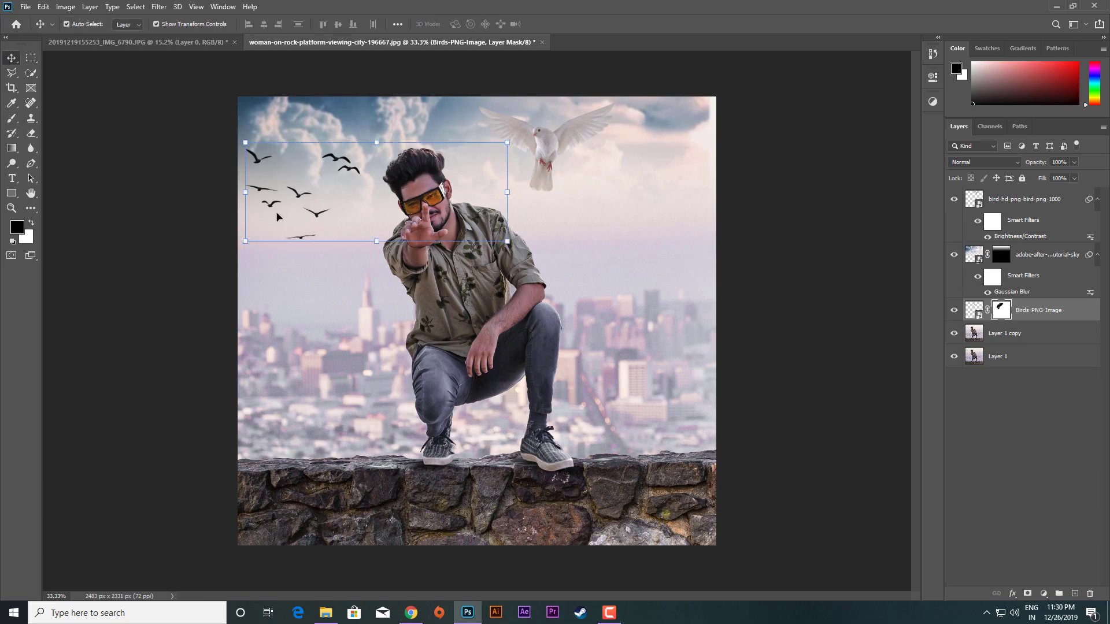
left_click(1074, 162)
left_click_drag(1077, 175, 1050, 177)
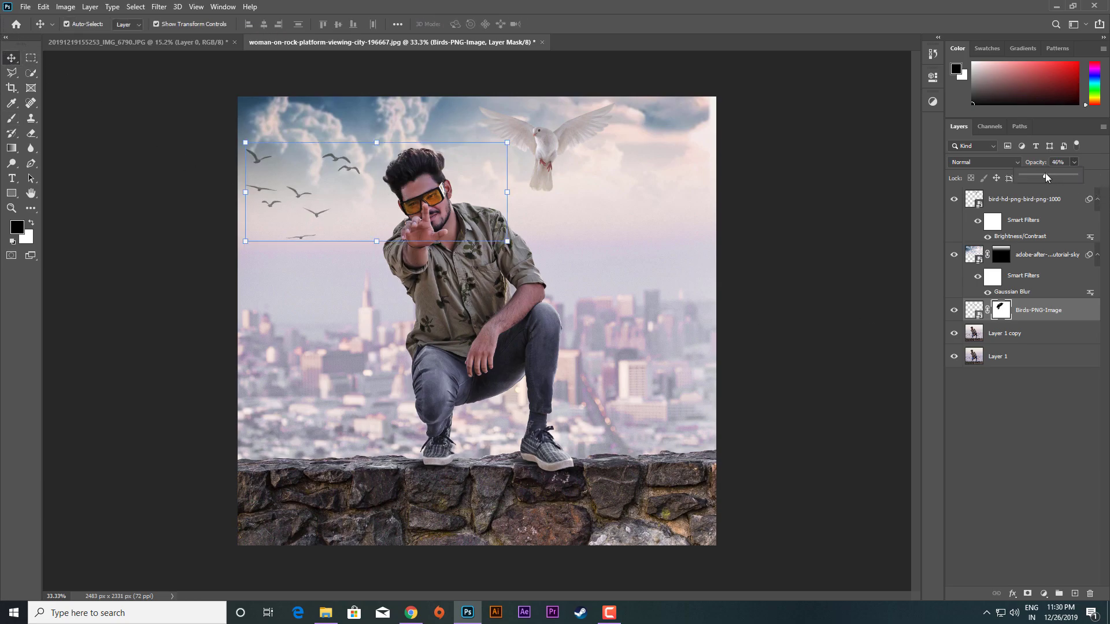
- Review the composite and select the Birds-PNG-Image layer
left_click(790, 187)
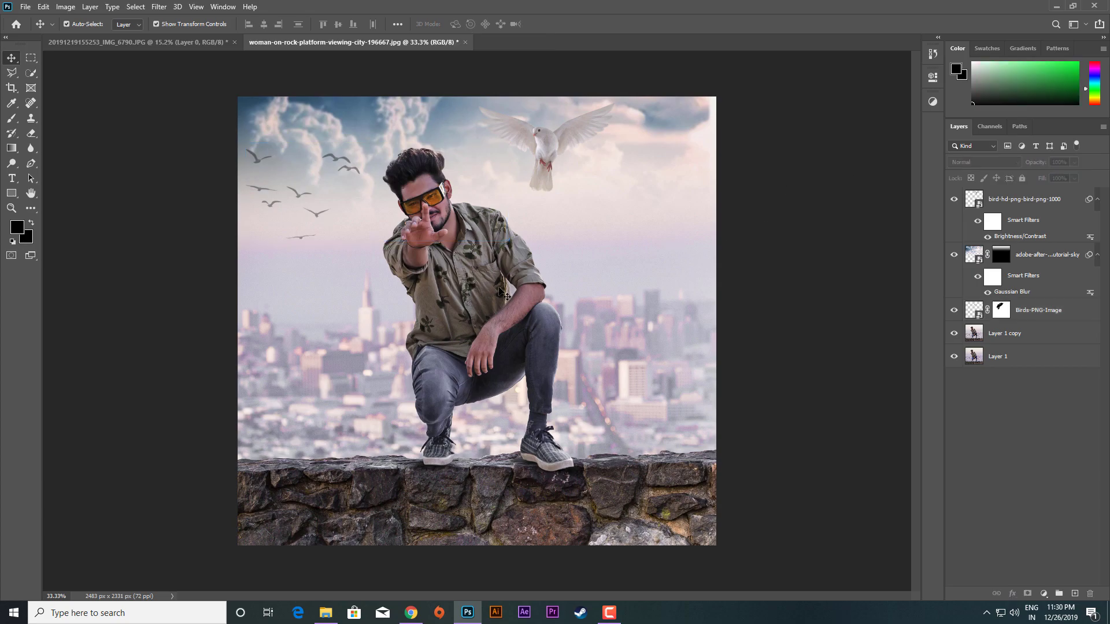
scroll(416, 260, "down", 2)
scroll(428, 254, "up", 1)
scroll(433, 251, "down", 1)
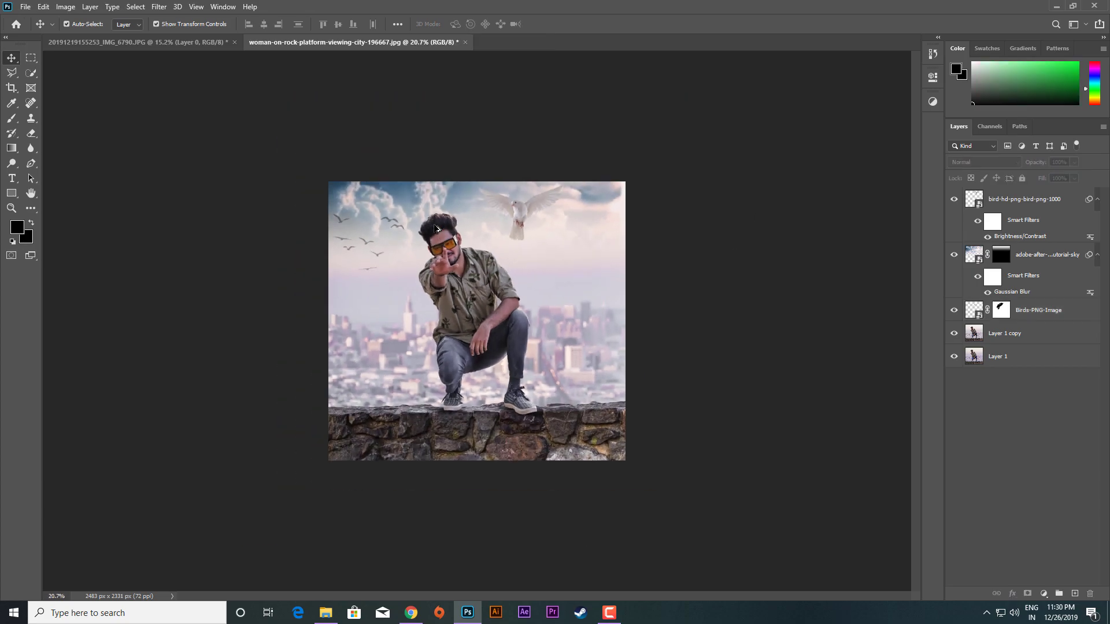
scroll(440, 249, "up", 1)
scroll(442, 243, "up", 1)
scroll(445, 238, "up", 1)
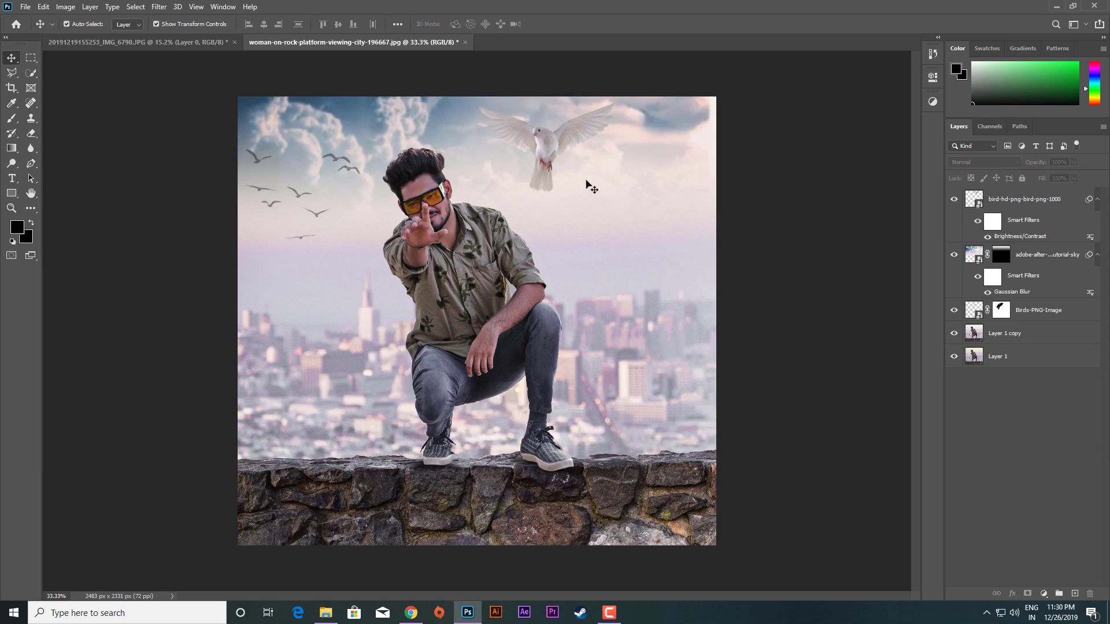
left_click(1034, 258)
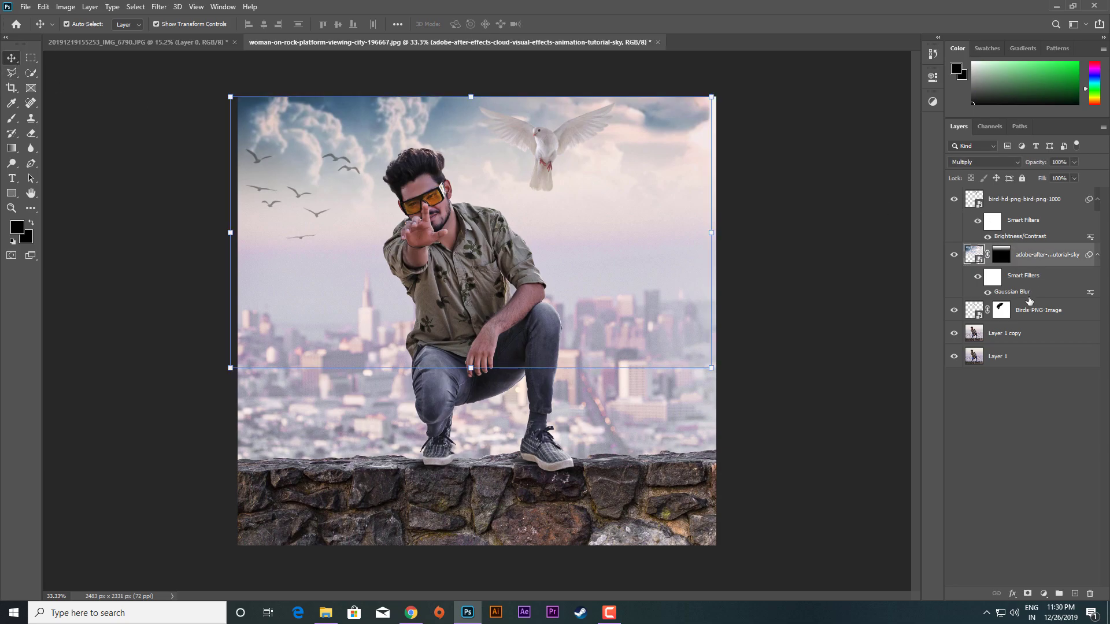
left_click(1028, 309)
- Shrink the flock to about 55% and position it just left of the man's head
key("ctrl+t")
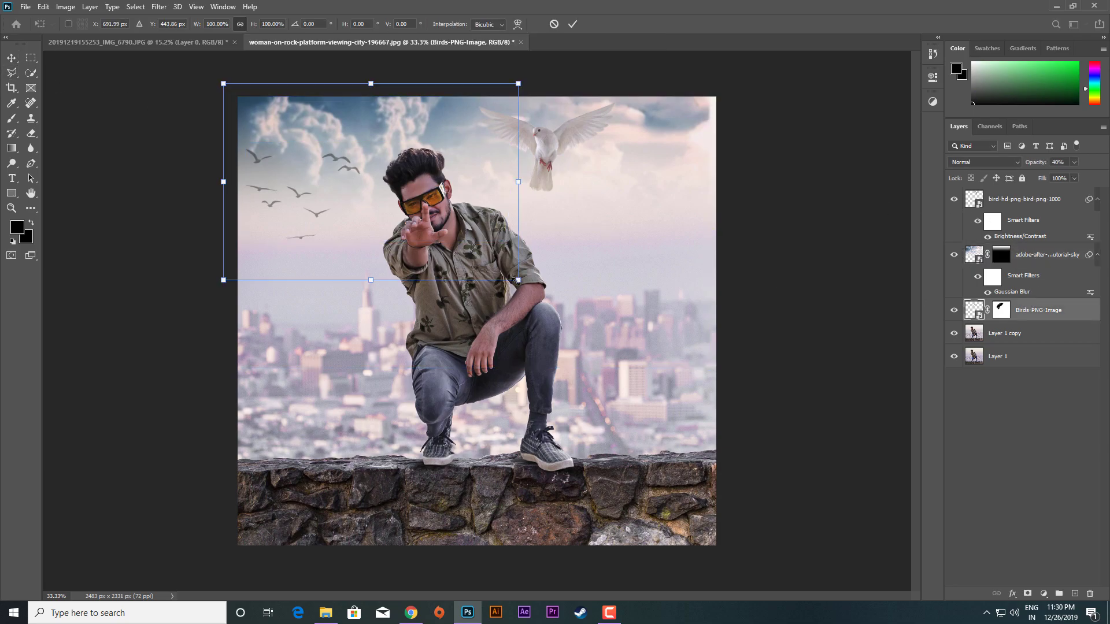
mouse_move(522, 280)
left_mouse_down()
mouse_move(481, 242)
mouse_move(436, 224)
left_mouse_up()
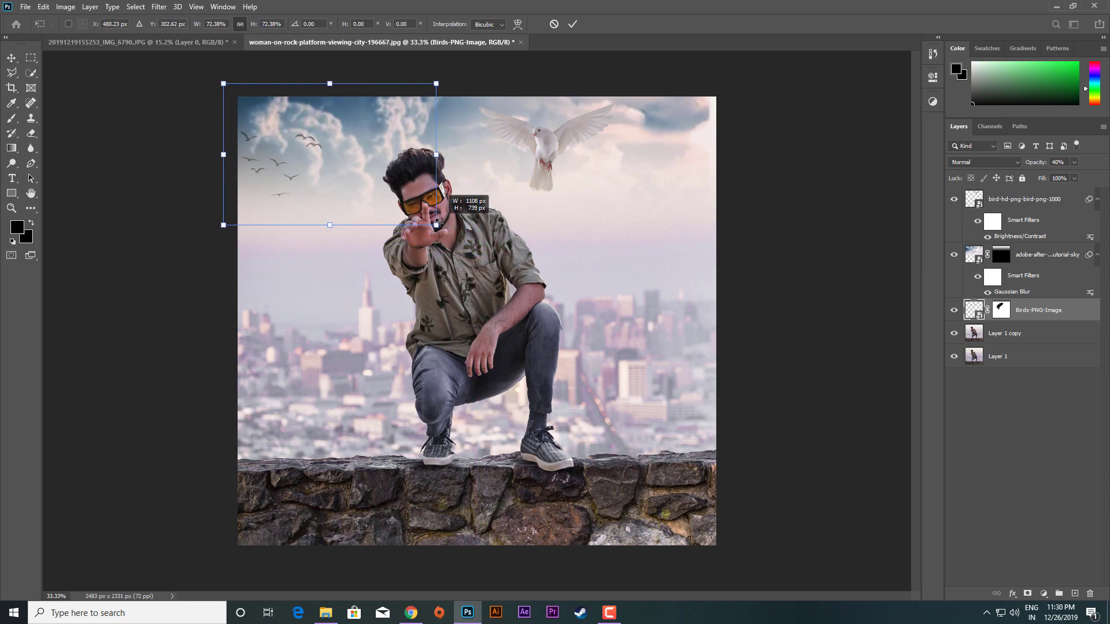
left_click_drag(290, 184, 315, 237)
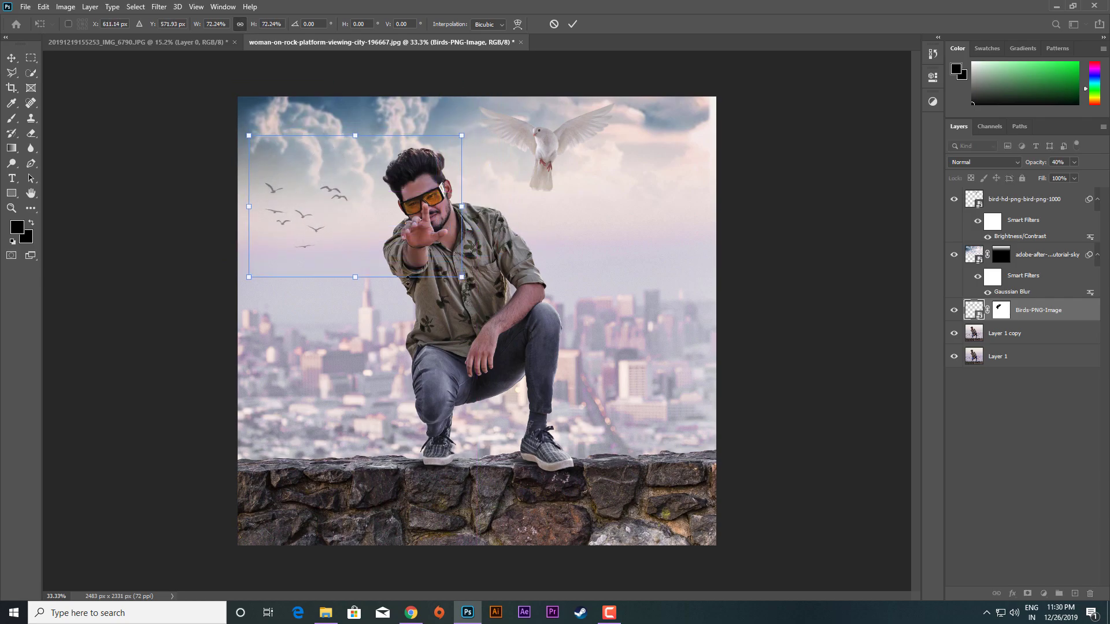
left_click_drag(462, 281, 410, 247)
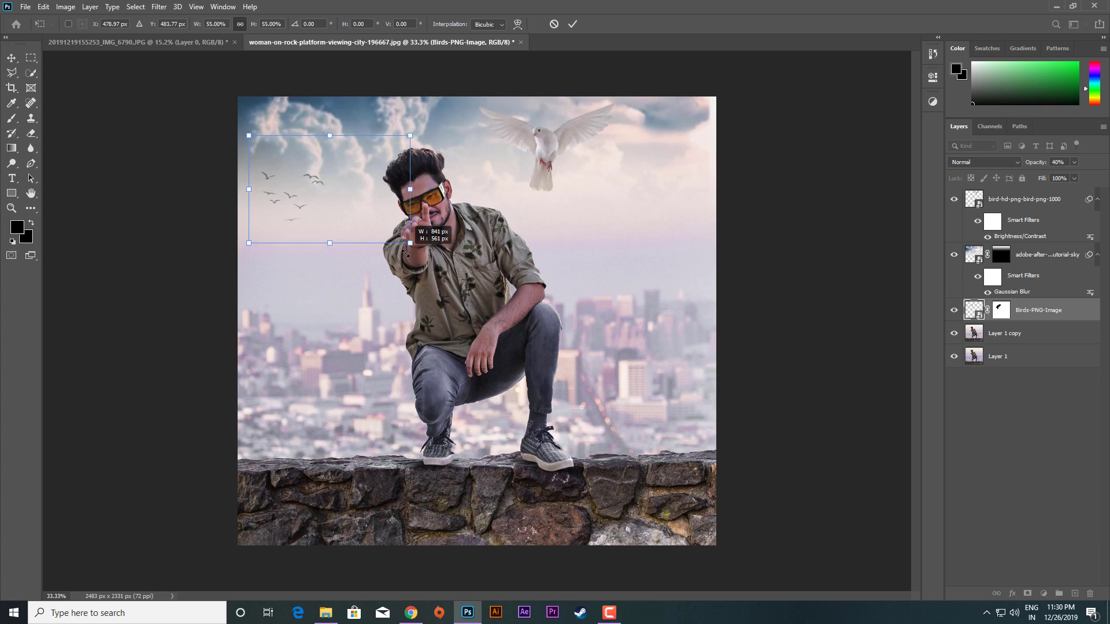
left_click_drag(293, 210, 298, 226)
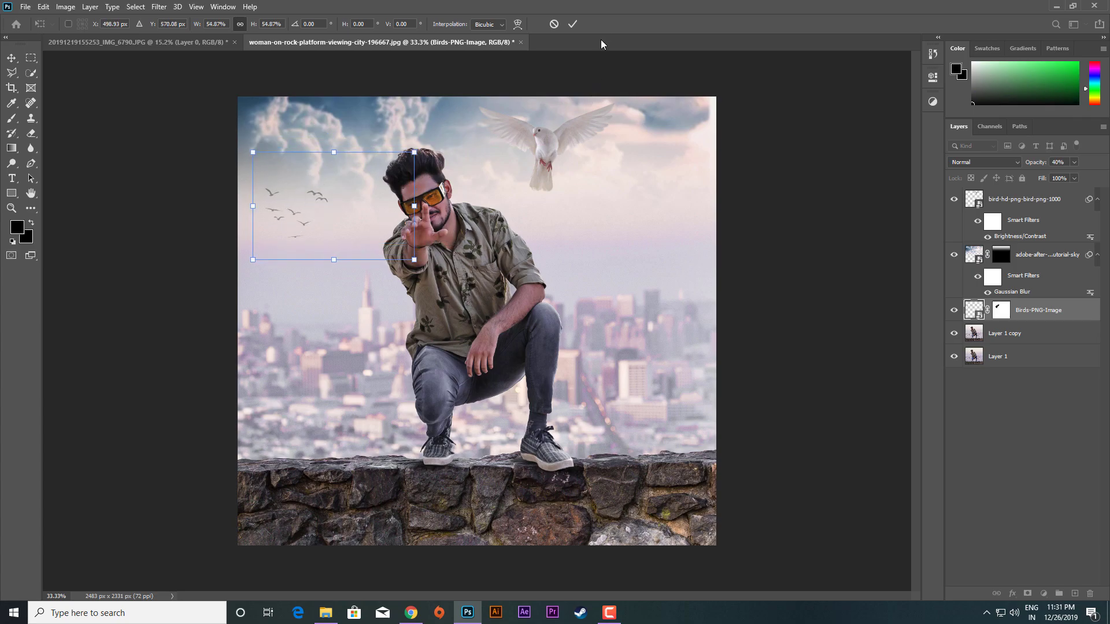
left_click(572, 25)
scroll(436, 242, "up", 2)
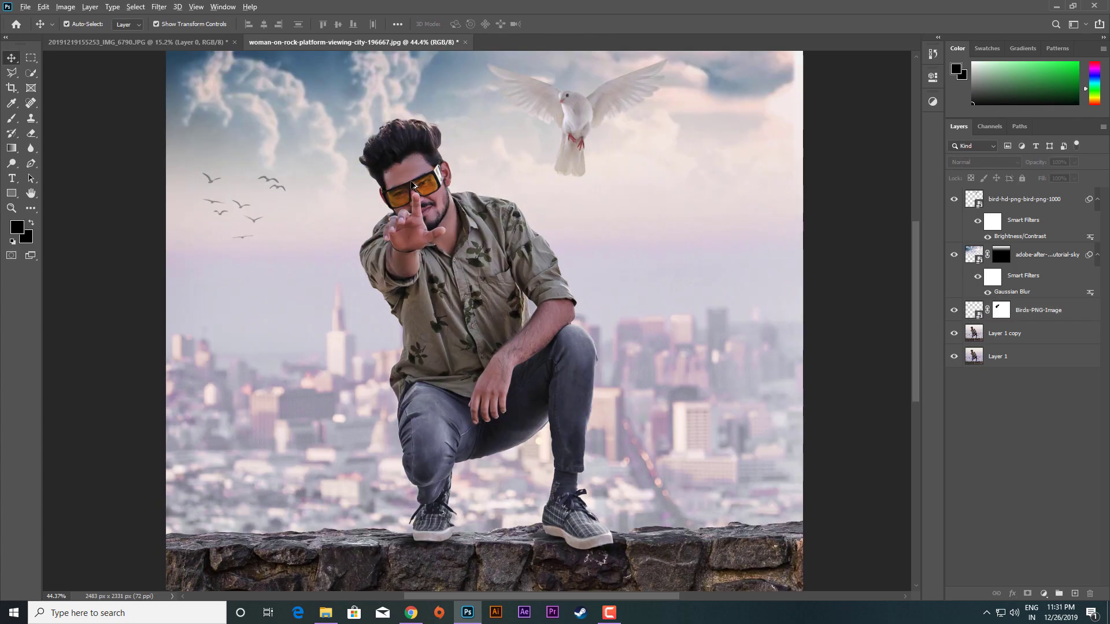
- Select the dove layer and stamp all visible layers into a new merged layer
left_click(428, 186)
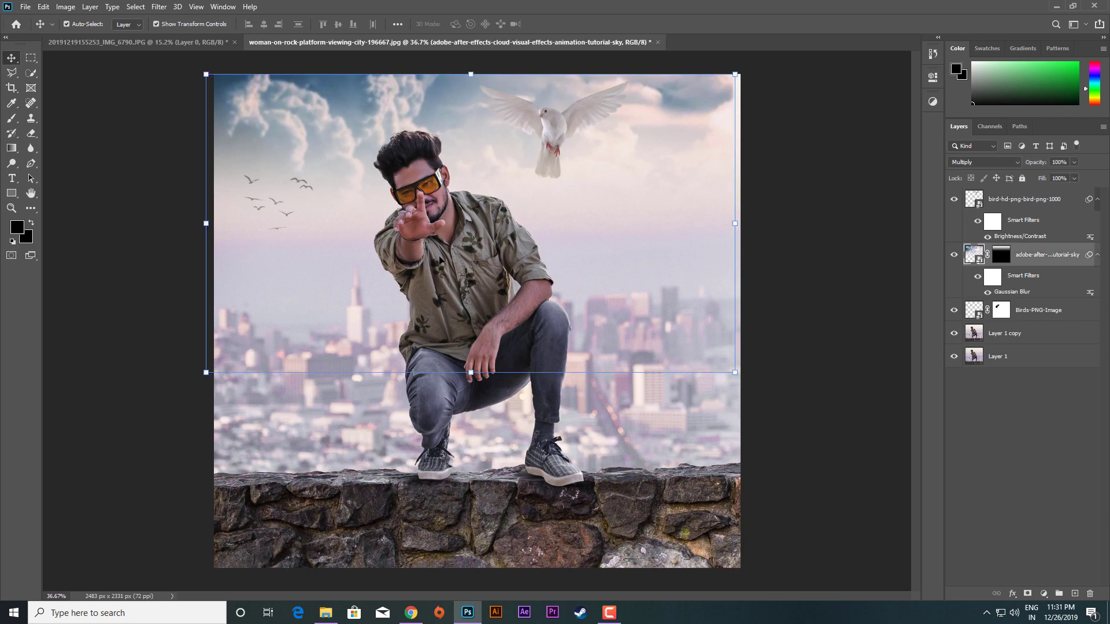
left_click(427, 399)
left_click(1017, 208)
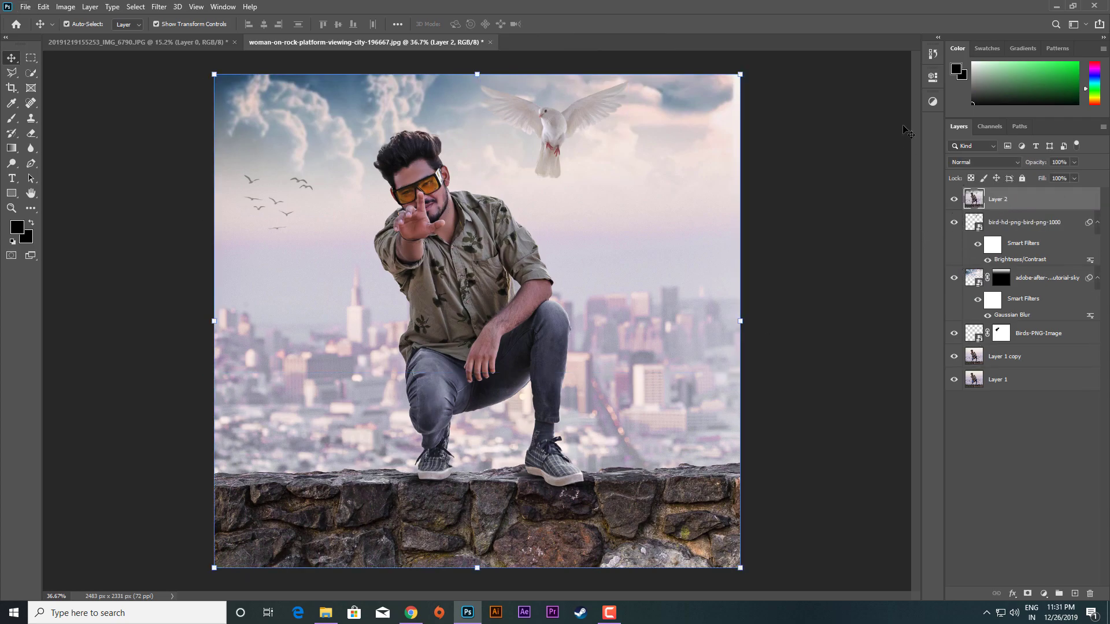
key("ctrl+alt+shift+e")
- Add a Color Lookup adjustment using the filmstock_50.3dl LUT
left_click(1043, 593)
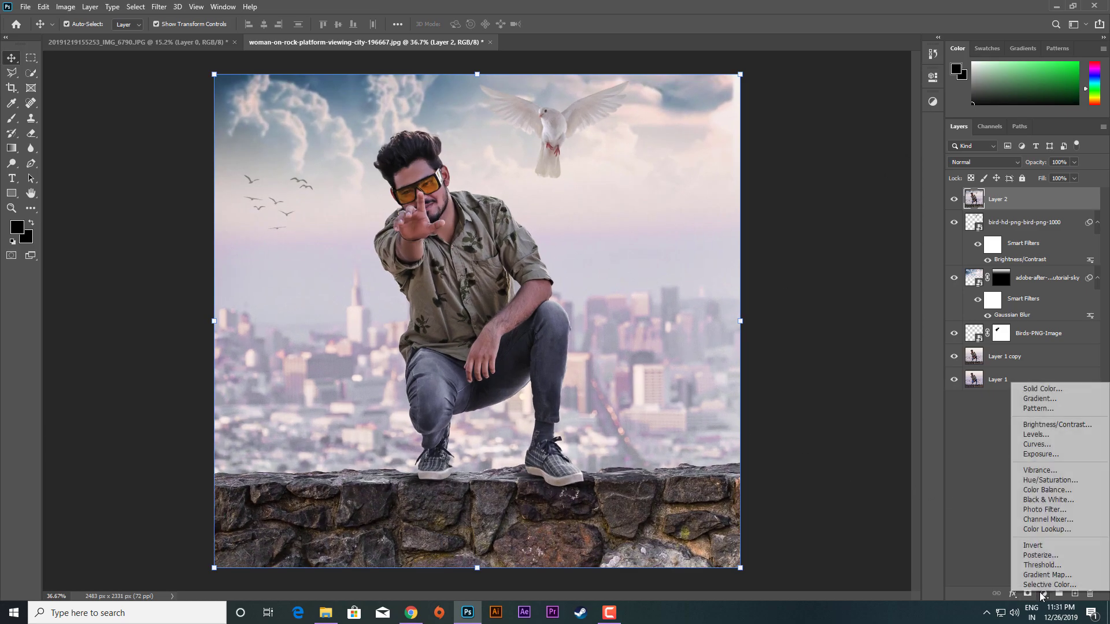
left_click(1044, 528)
left_click(855, 112)
left_click(824, 182)
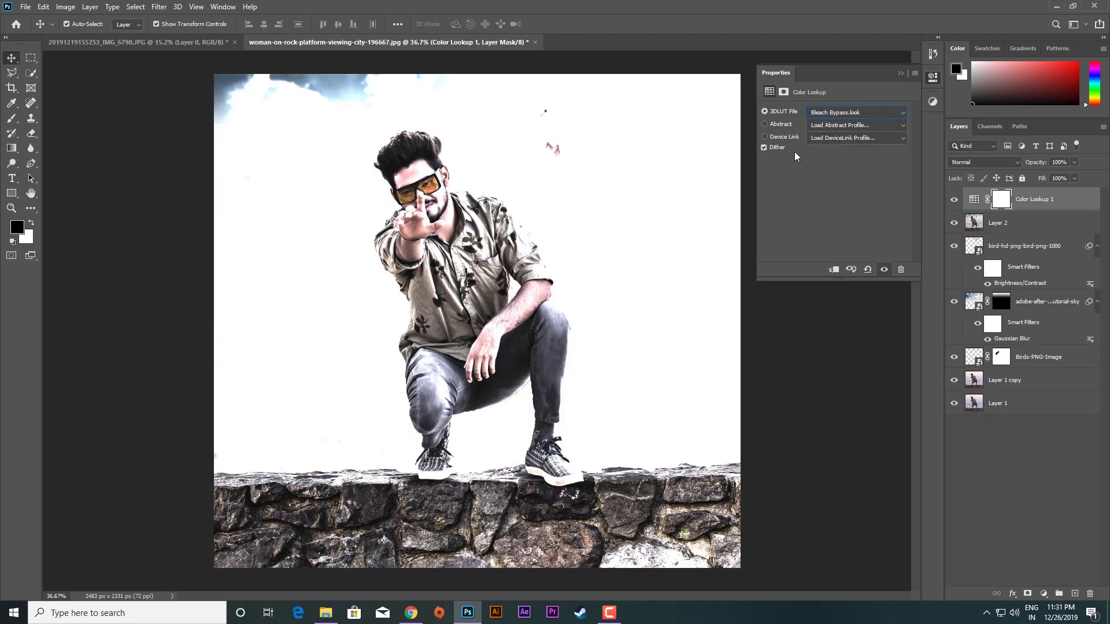
key("Down")
key("Down")
key("Down")
key("Down")
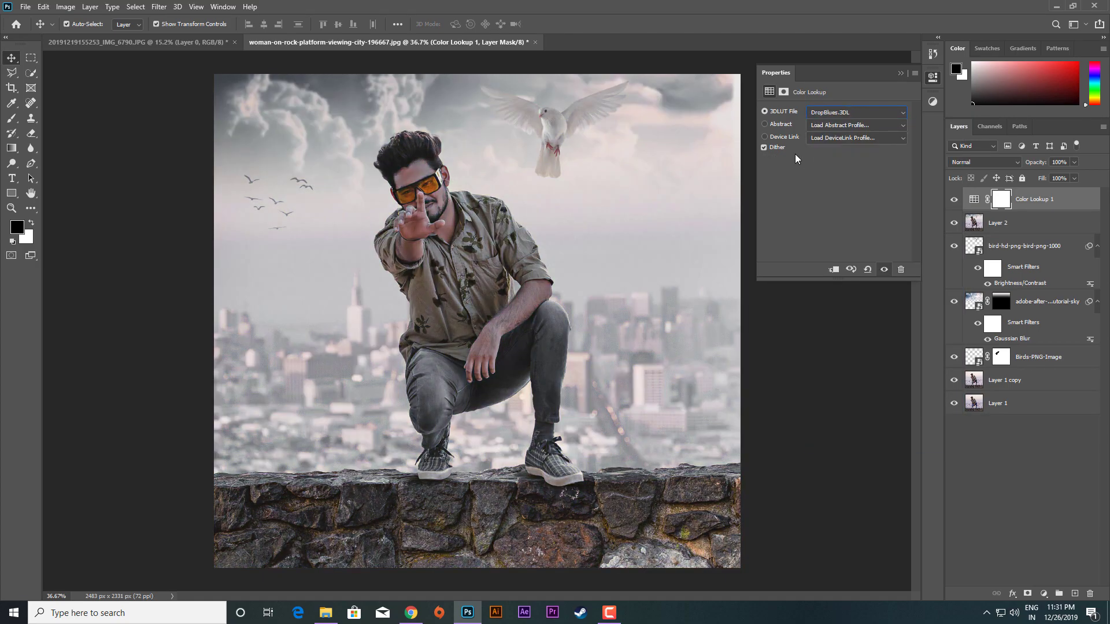
key("Down")
key("Down")
key("Down")
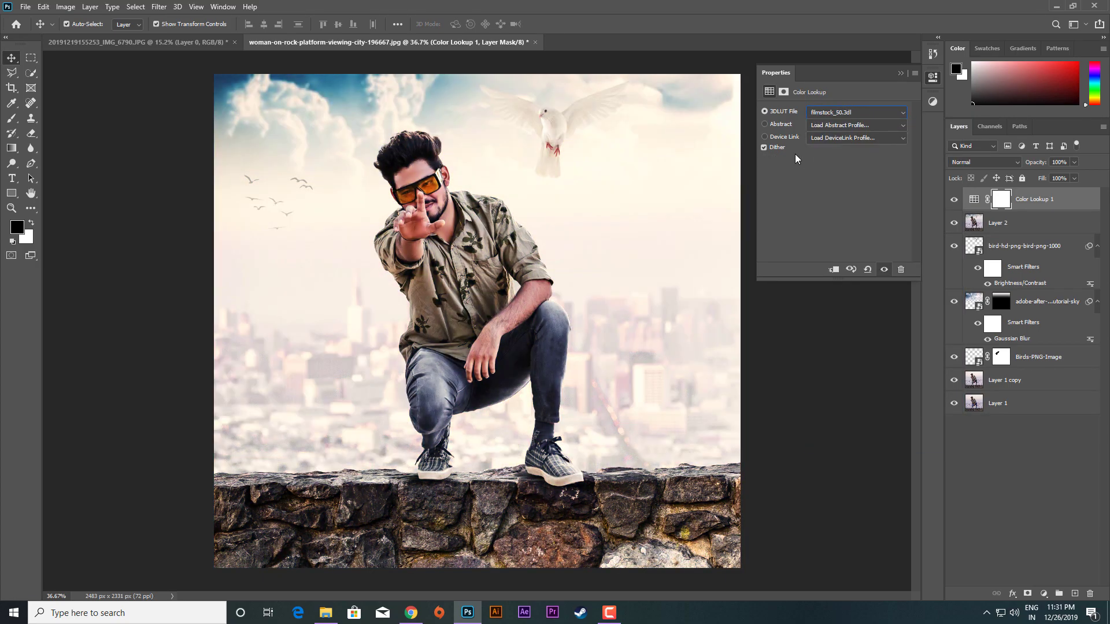
key("Down")
key("Up")
- Lower the Color Lookup layer to 28% opacity and compare it on and off
left_click(900, 72)
left_click(1029, 176)
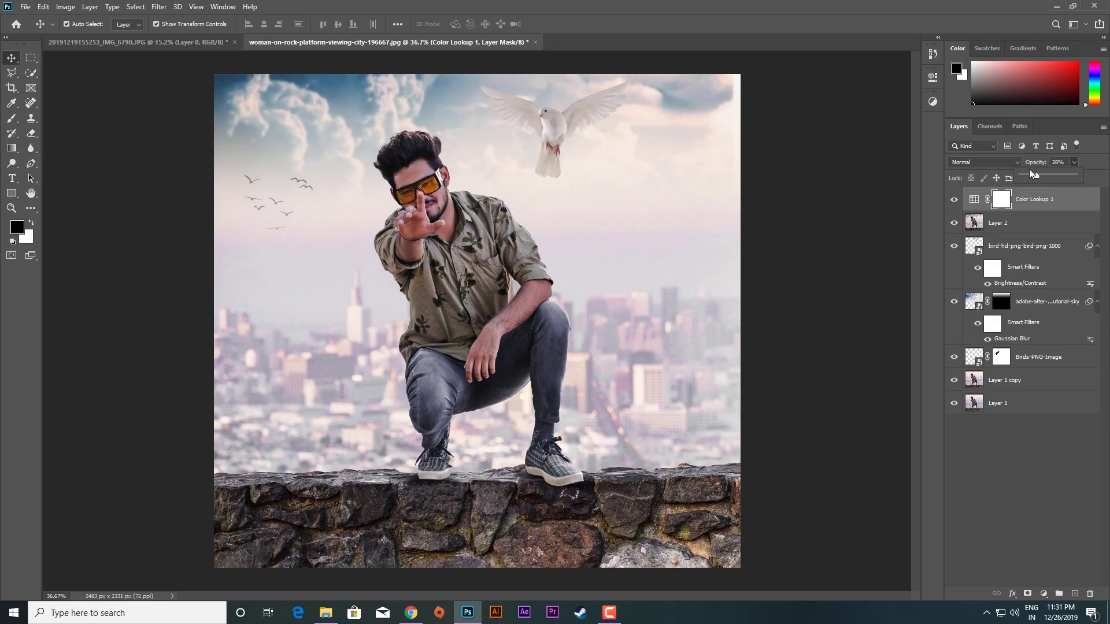
scroll(489, 260, "down", 2)
scroll(488, 260, "up", 1)
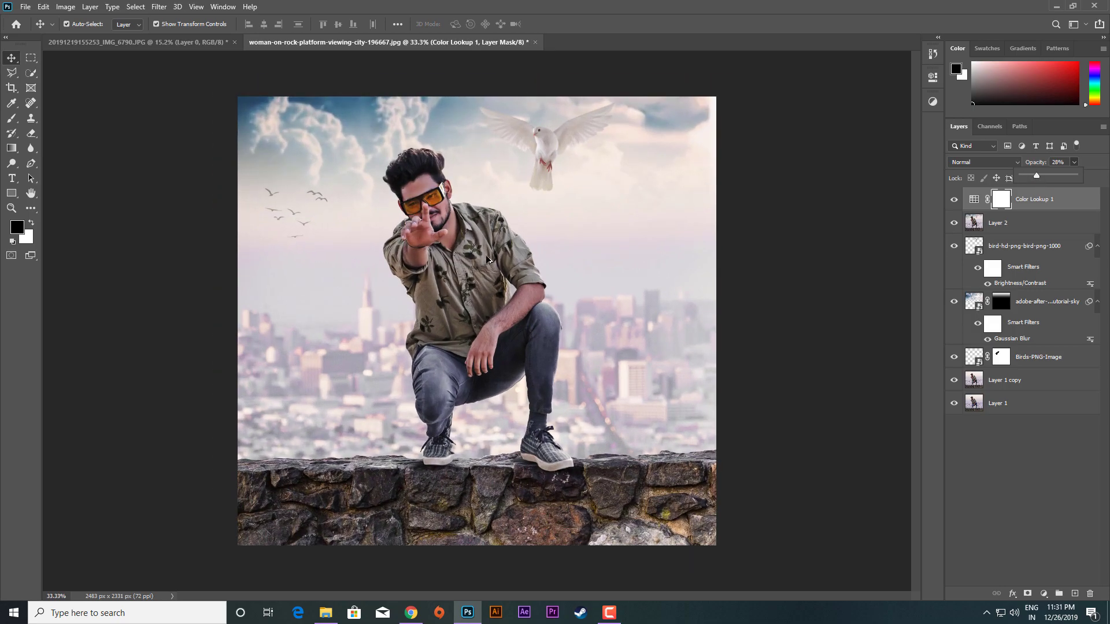
left_click(954, 200)
left_click(953, 202)
- Stamp all visible layers into a new merged Layer 3
key("ctrl+shift+alt+e")
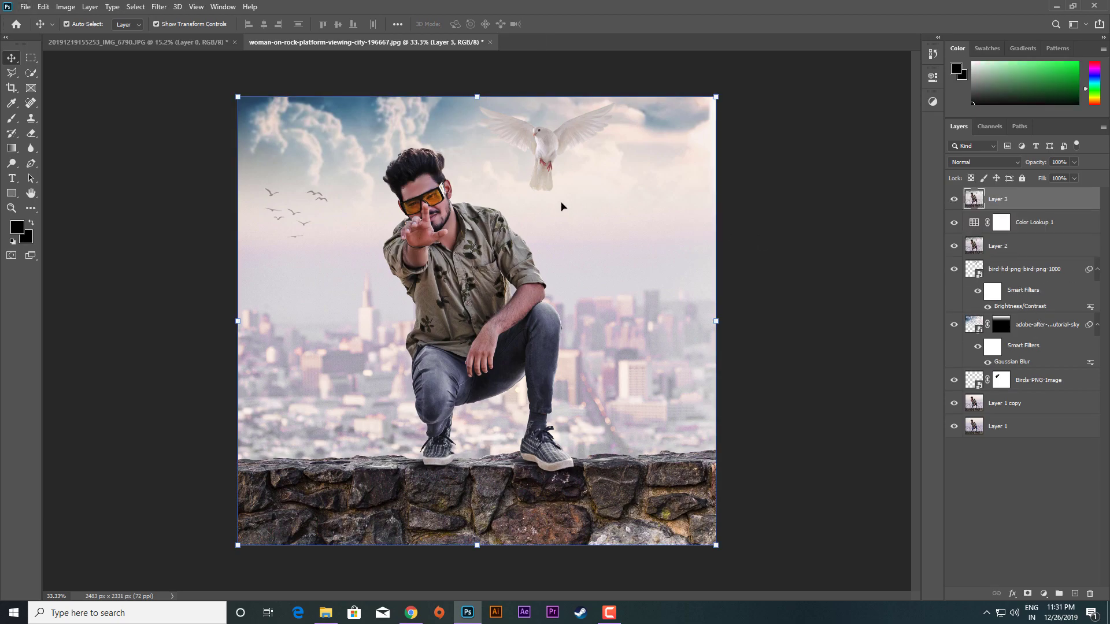
scroll(455, 217, "up", 1)
scroll(427, 197, "down", 2)
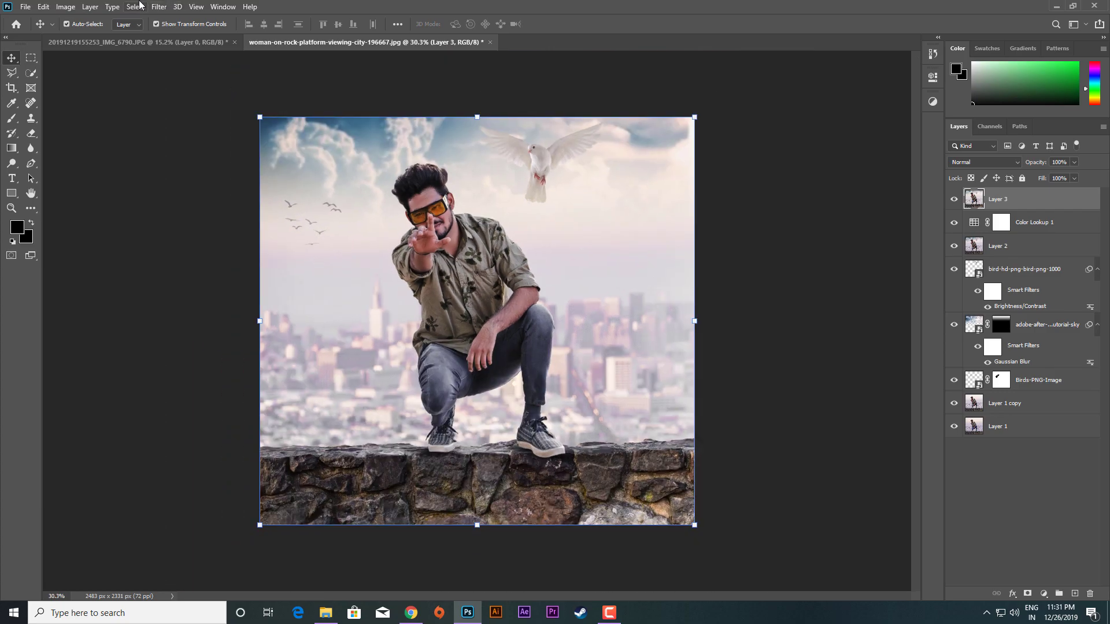
left_click(159, 7)
mouse_move(181, 265)
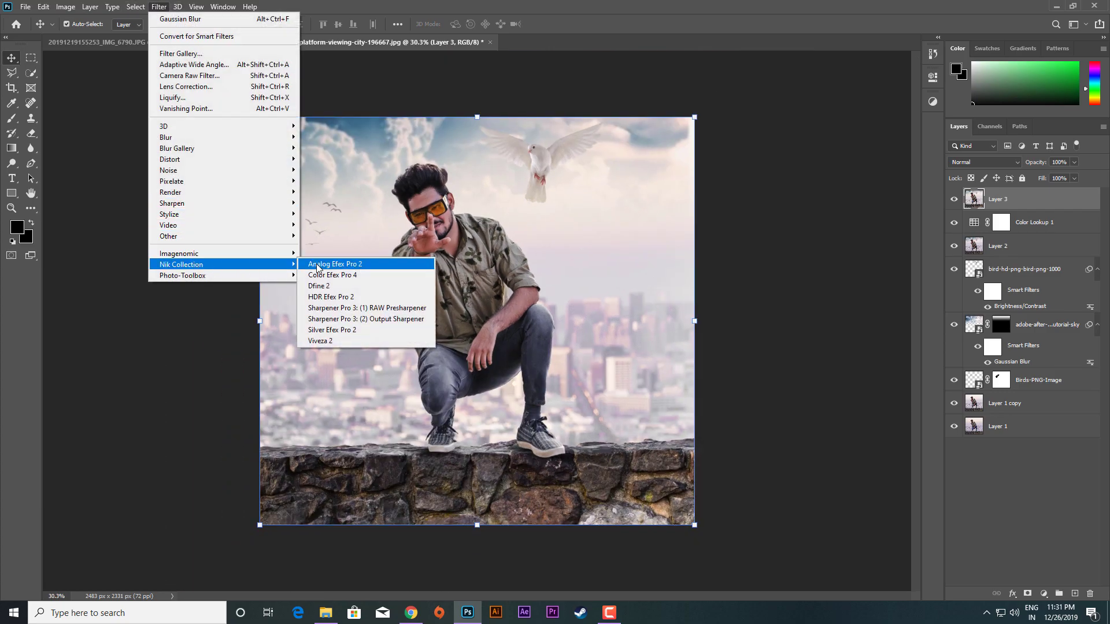
- Launch Color Efex Pro 4 and compare the image with and without Polarization
left_click(320, 275)
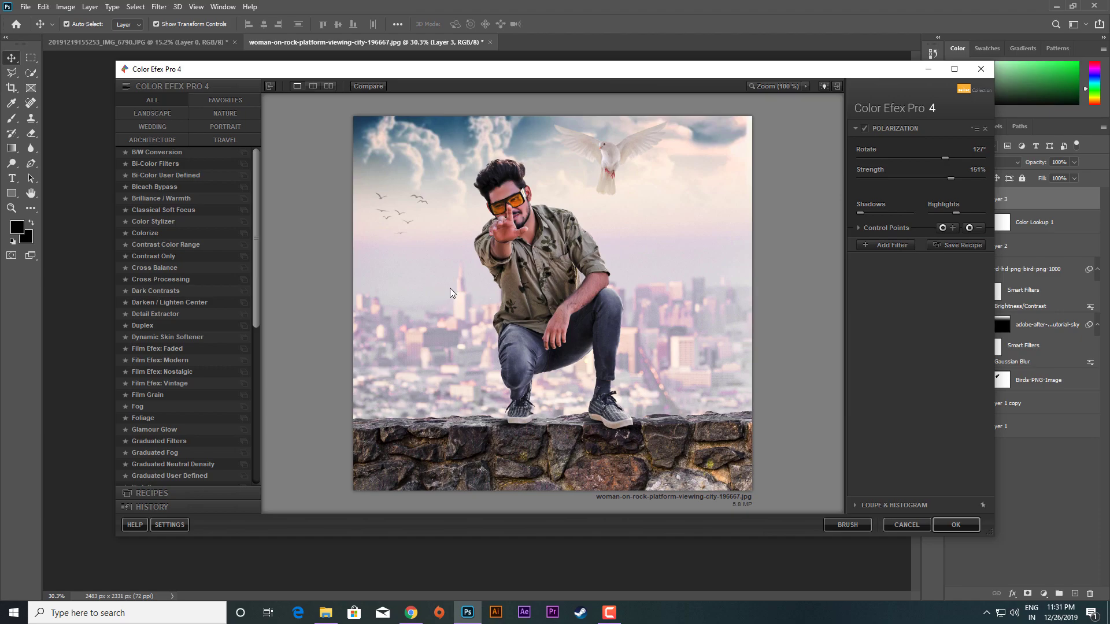
left_click(864, 128)
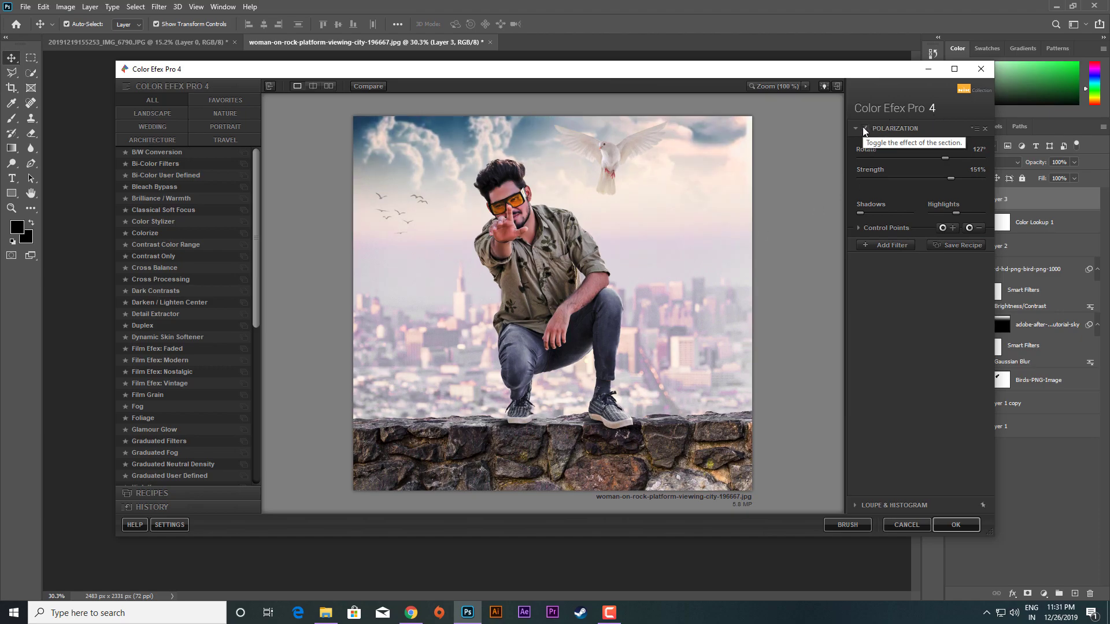
left_click(864, 128)
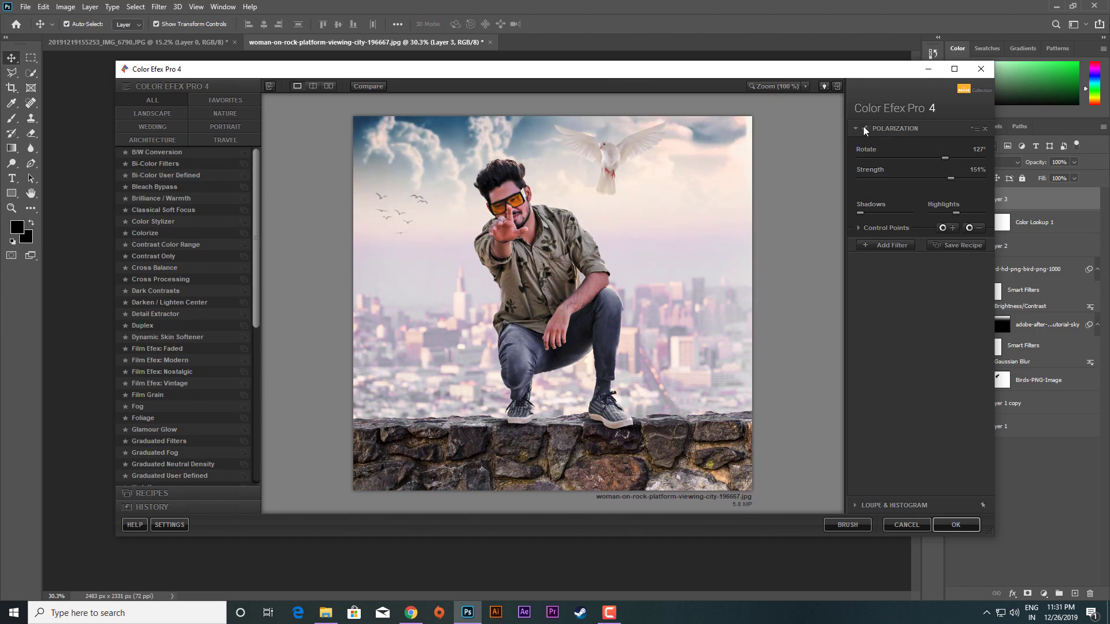
left_click(864, 128)
left_click(864, 128)
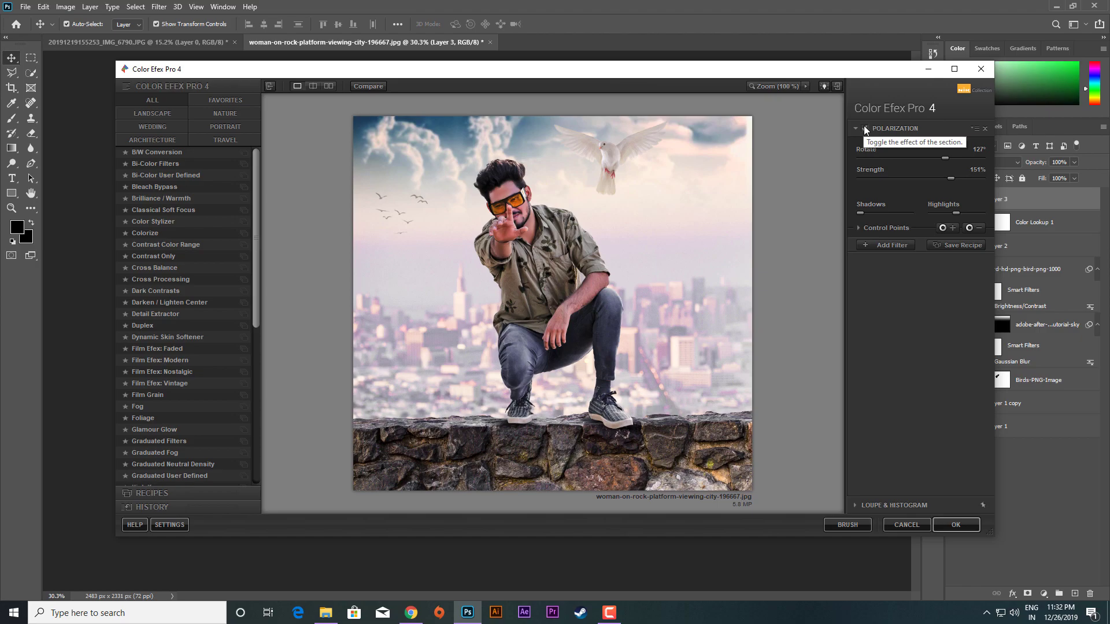
- Browse the filter list and add Cross Processing
left_click(161, 198)
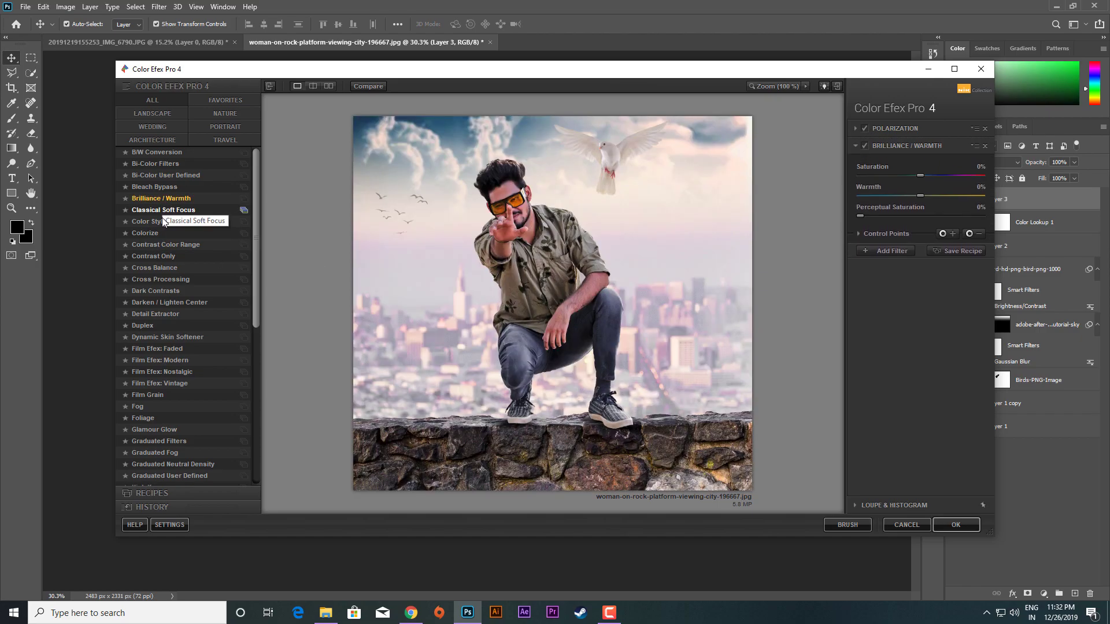
left_click(156, 222)
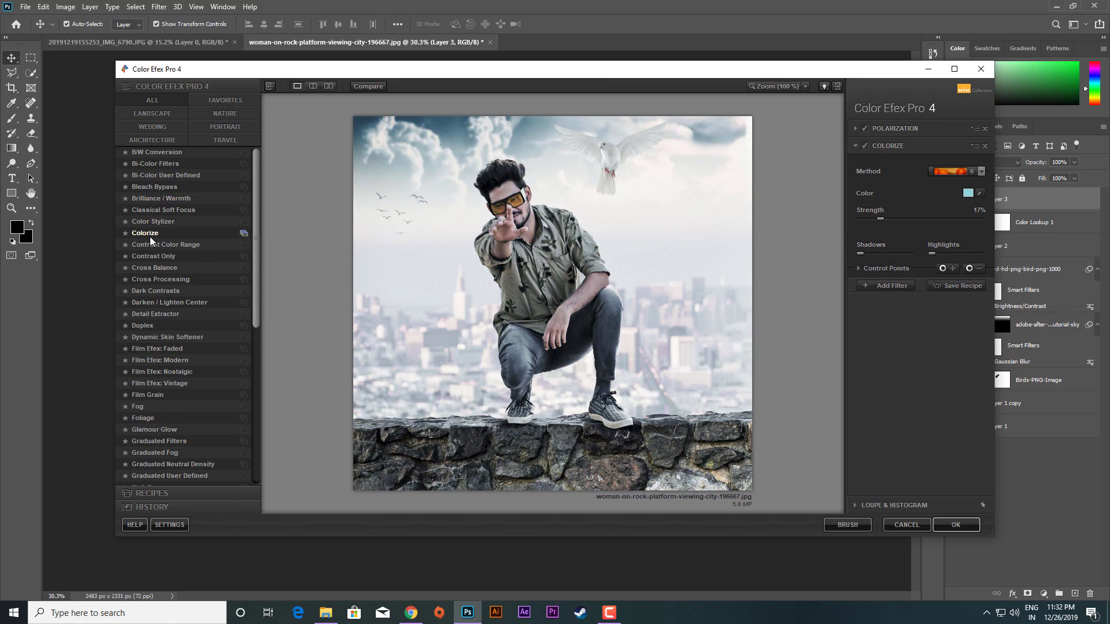
left_click(151, 245)
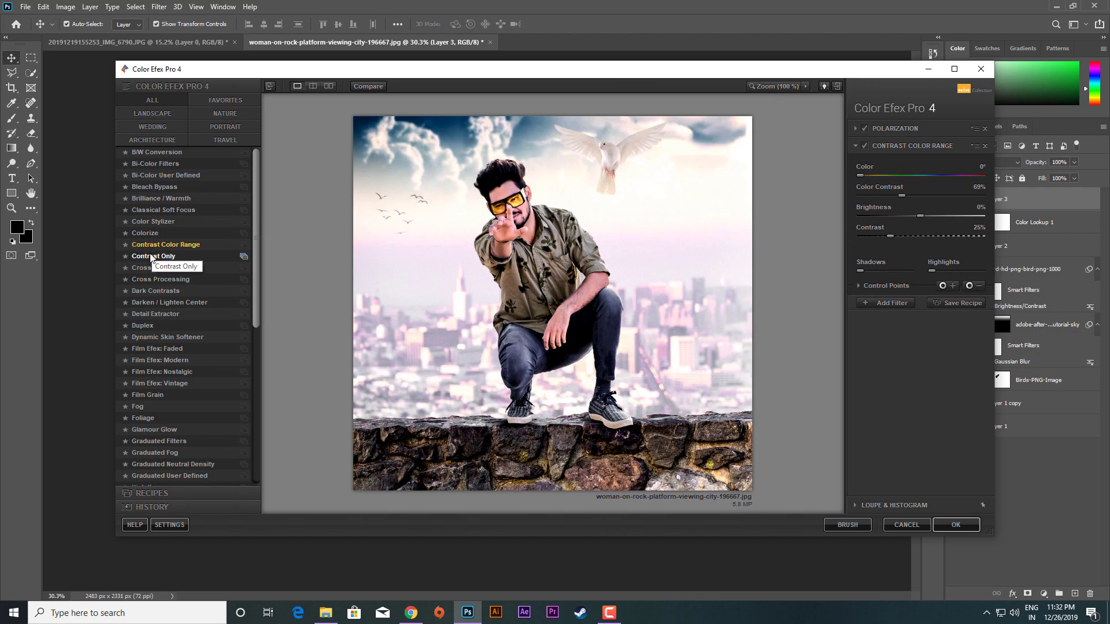
left_click(151, 256)
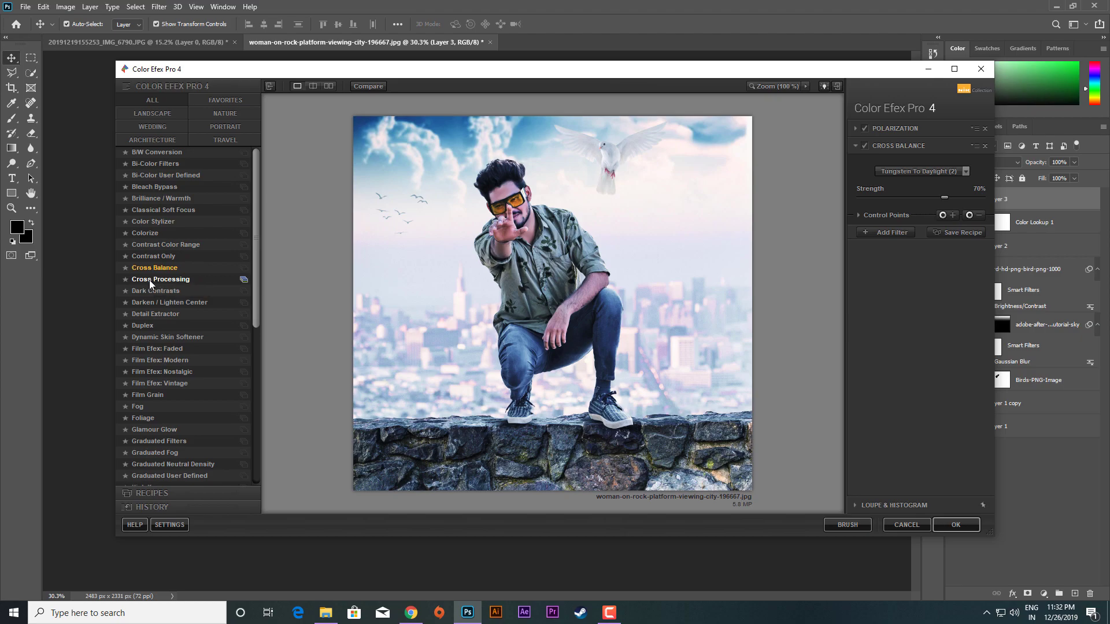
left_click(149, 280)
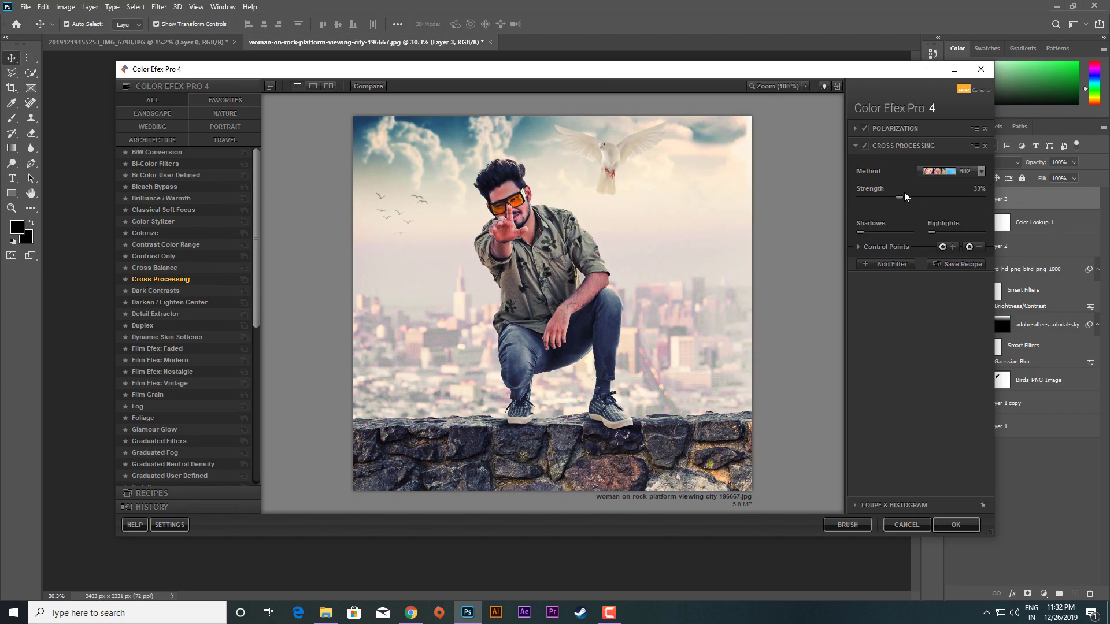
left_click_drag(904, 194, 909, 198)
- Set Cross Processing to method Y06 at about 5% strength and apply to Layer 3
left_click(947, 170)
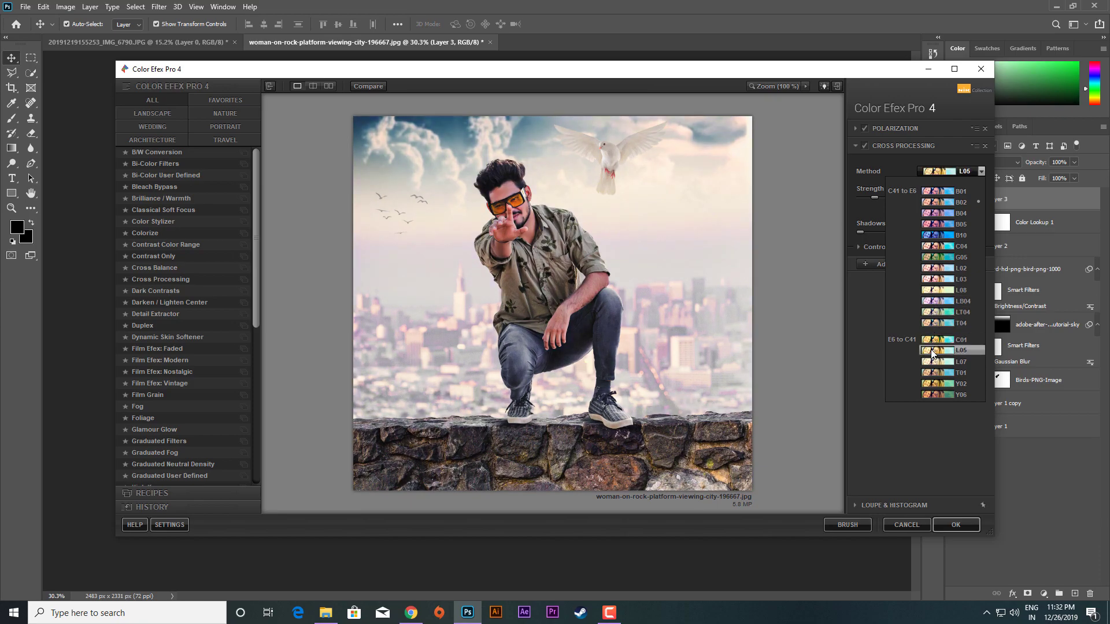
left_click(939, 395)
left_click_drag(879, 199, 840, 195)
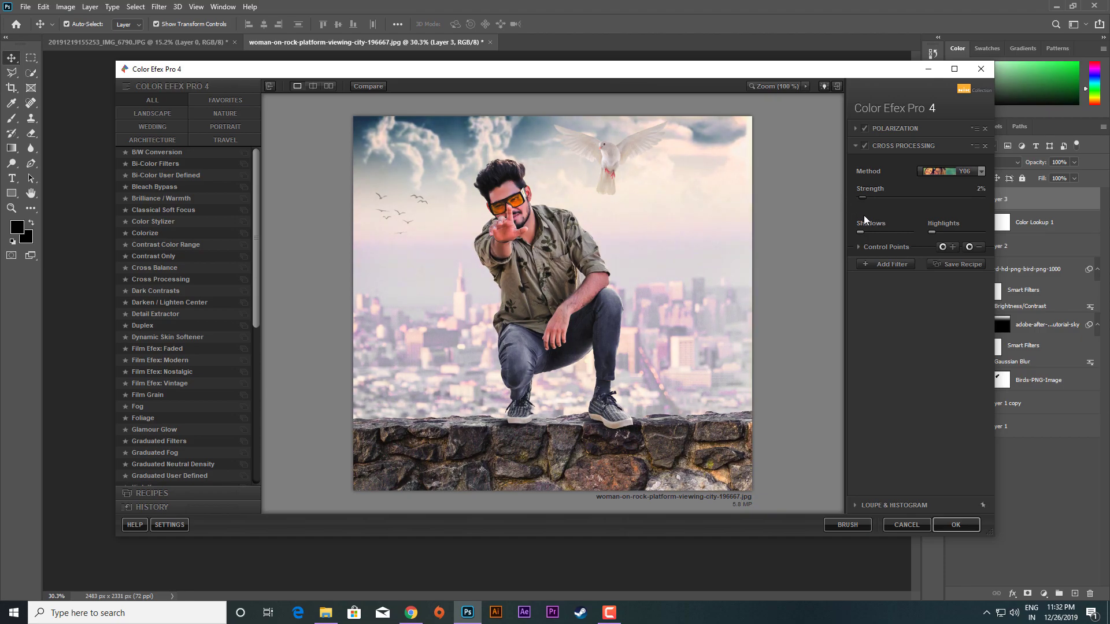
left_click(865, 146)
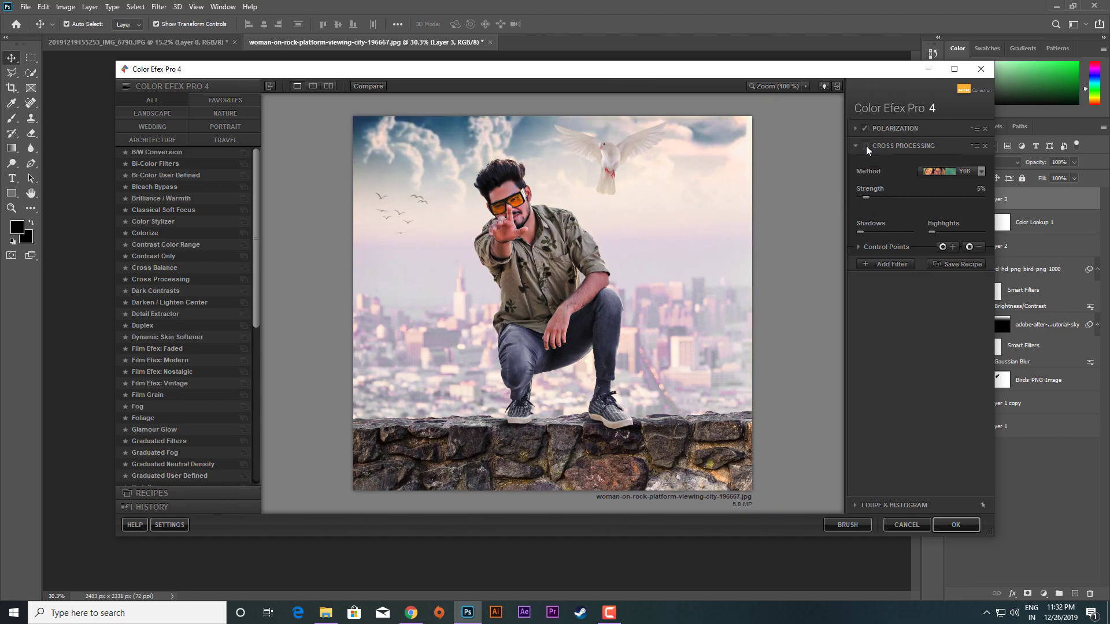
left_click(865, 145)
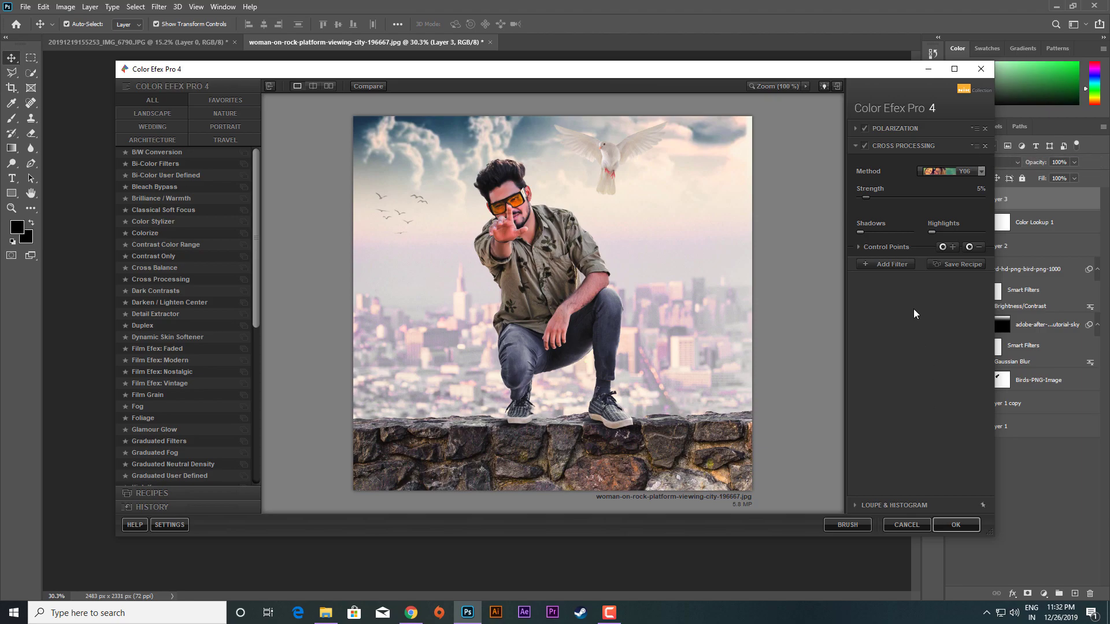
left_click(892, 266)
left_click(971, 525)
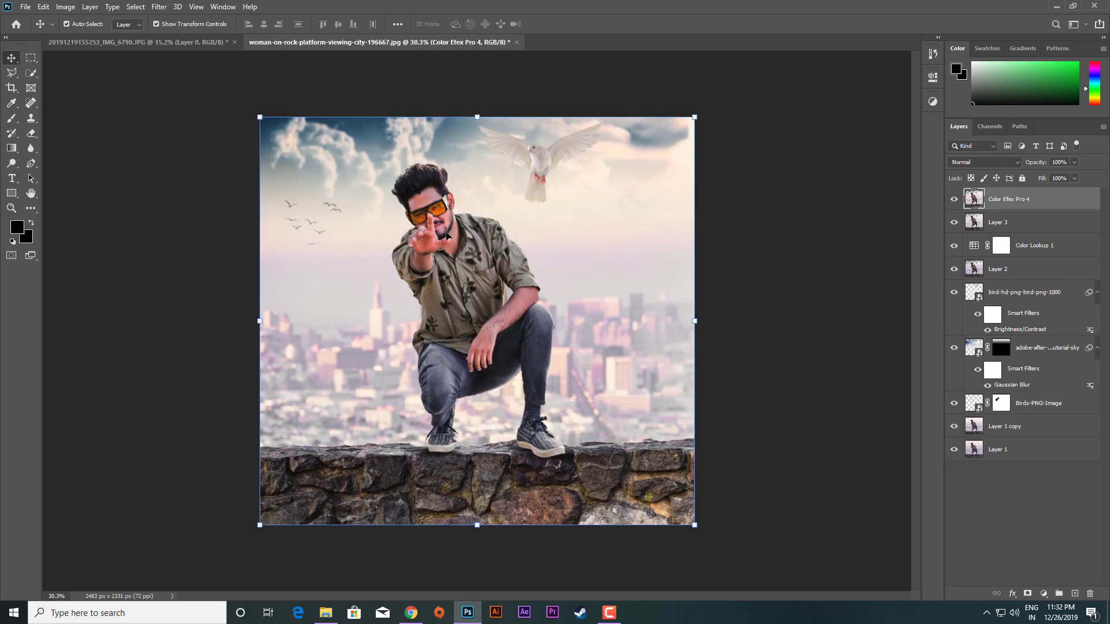
- Lower the Color Efex Pro 4 layer's saturation to -27 with Hue/Saturation
scroll(444, 228, "up", 2)
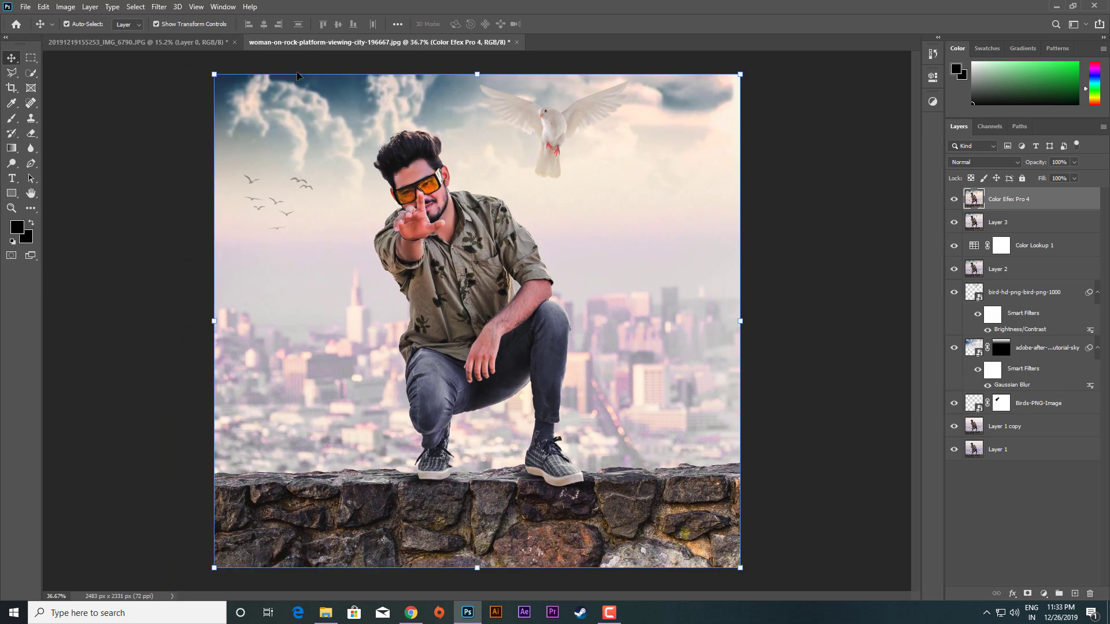
left_click(68, 7)
mouse_move(83, 37)
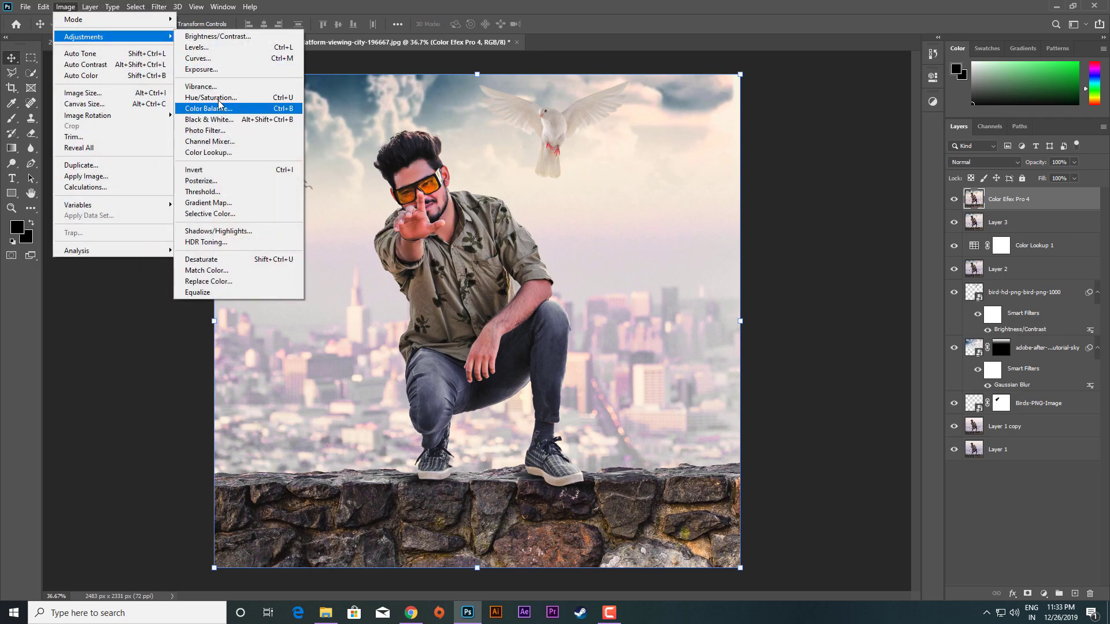
left_click(215, 98)
left_click_drag(768, 227, 762, 227)
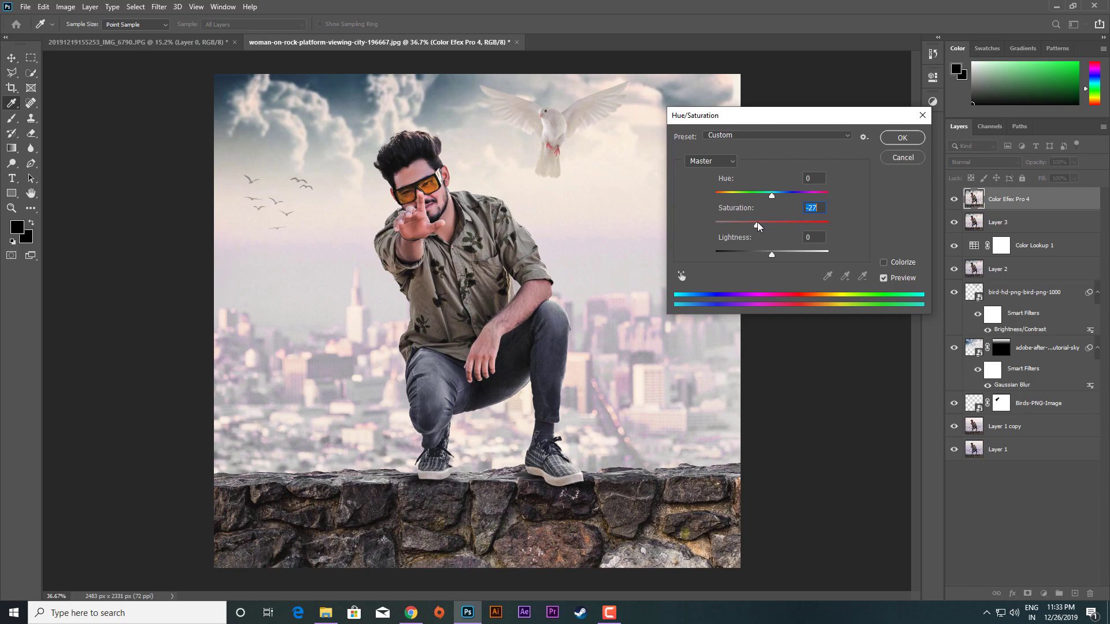
left_click(901, 138)
- Switch to the Move tool without auto-select and add an empty Layer 4 on top
key("v")
scroll(456, 238, "down", 1)
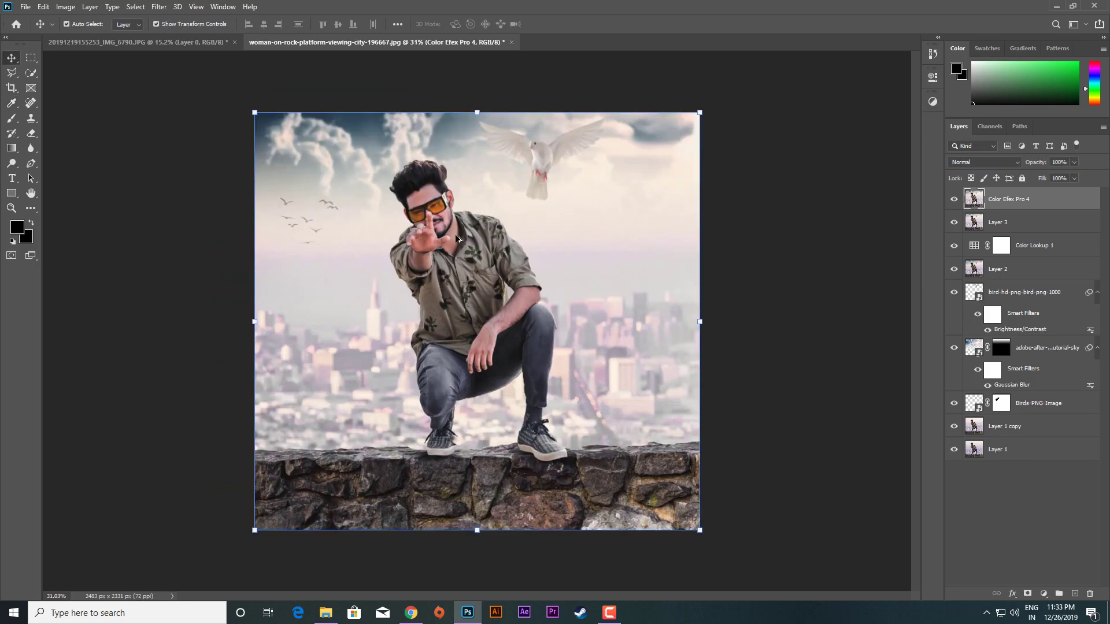
scroll(452, 234, "up", 1)
scroll(453, 234, "down", 1)
key("ctrl")
scroll(461, 295, "up", 1)
scroll(446, 288, "down", 1)
scroll(460, 291, "up", 1)
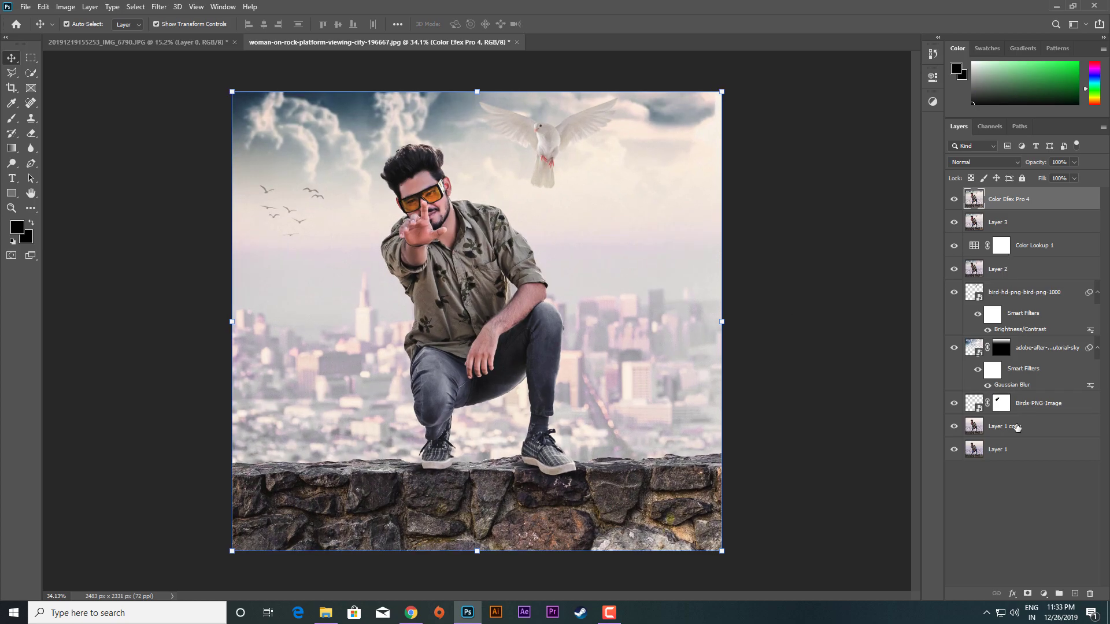
left_click(1074, 593)
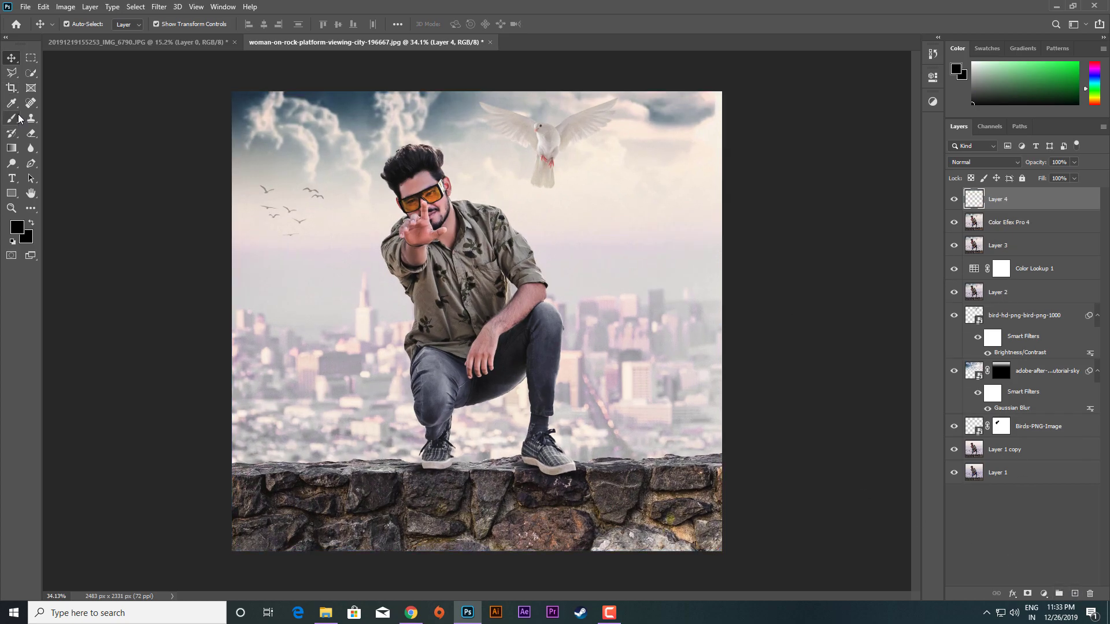
- Draw a dark upward-fading gradient over the rock wall, blended in Multiply
left_click(11, 153)
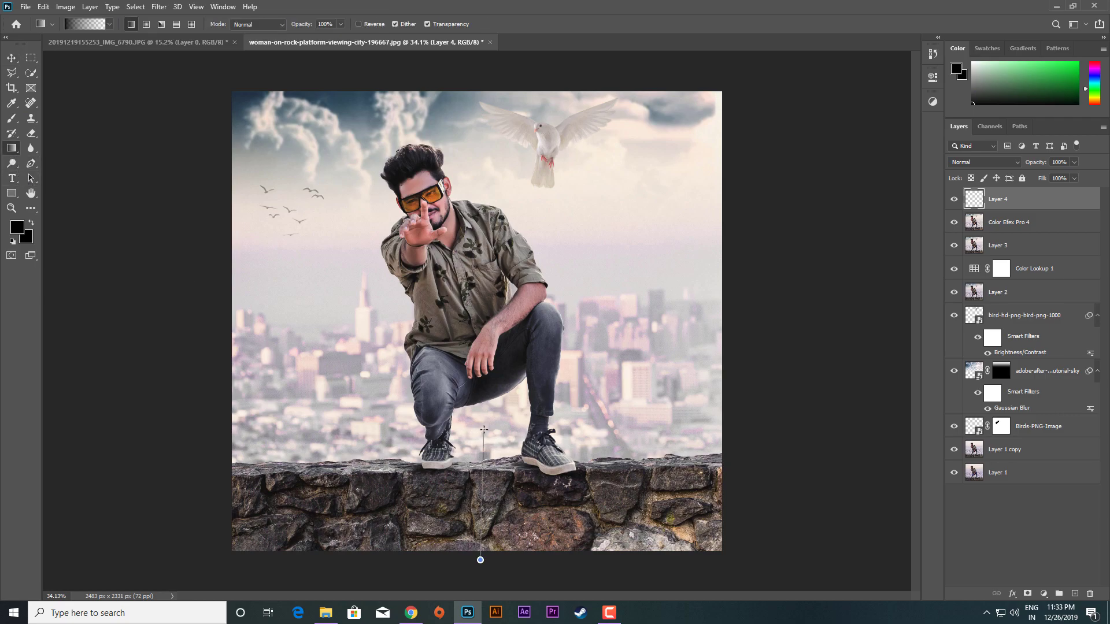
left_click_drag(479, 562, 484, 425)
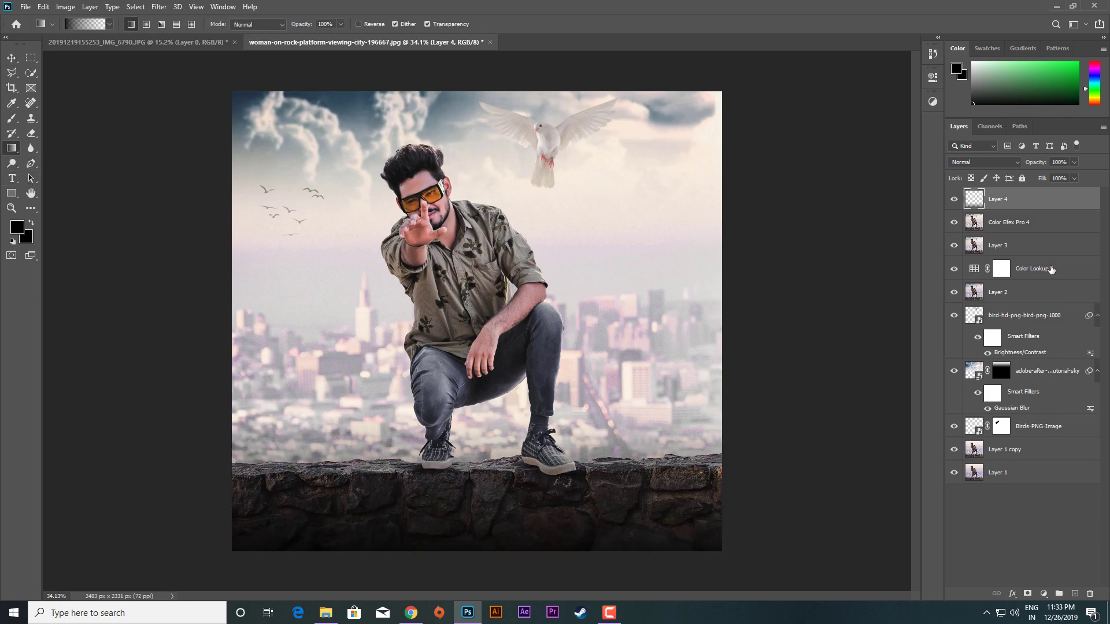
left_click(997, 162)
left_click(991, 209)
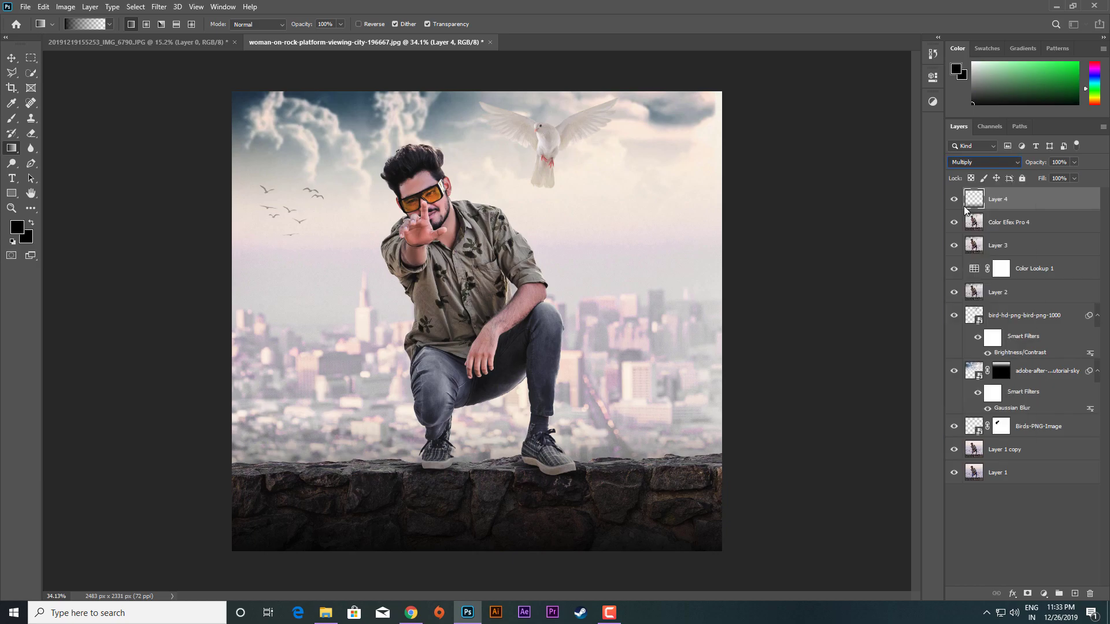
- Reduce the gradient layer's opacity to 33%, comparing it on and off
left_click(1052, 176)
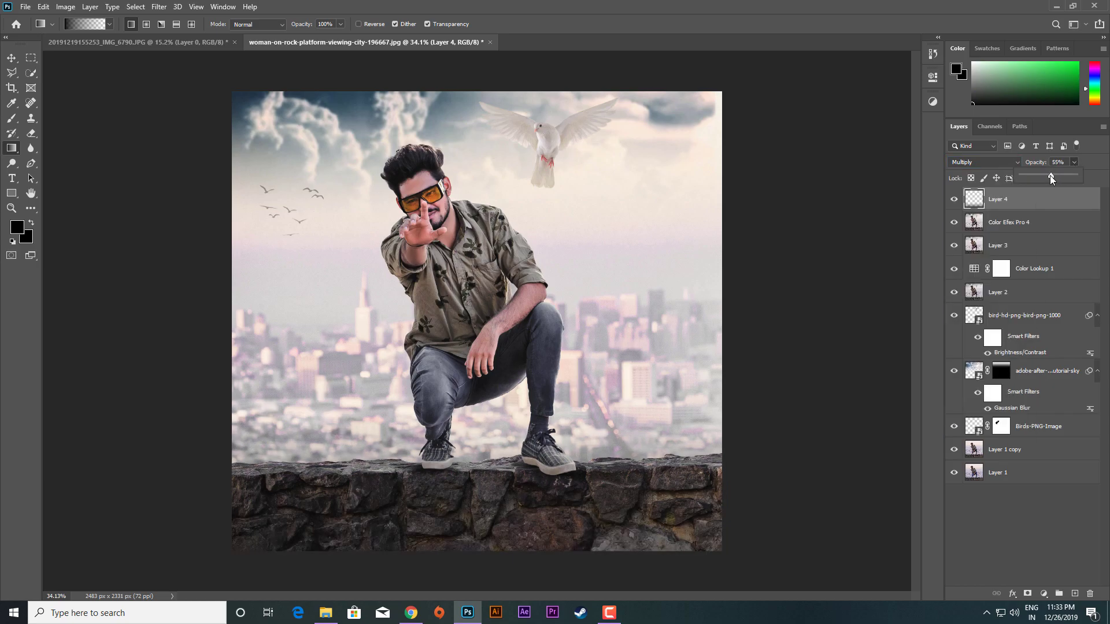
left_click_drag(1049, 177, 1047, 178)
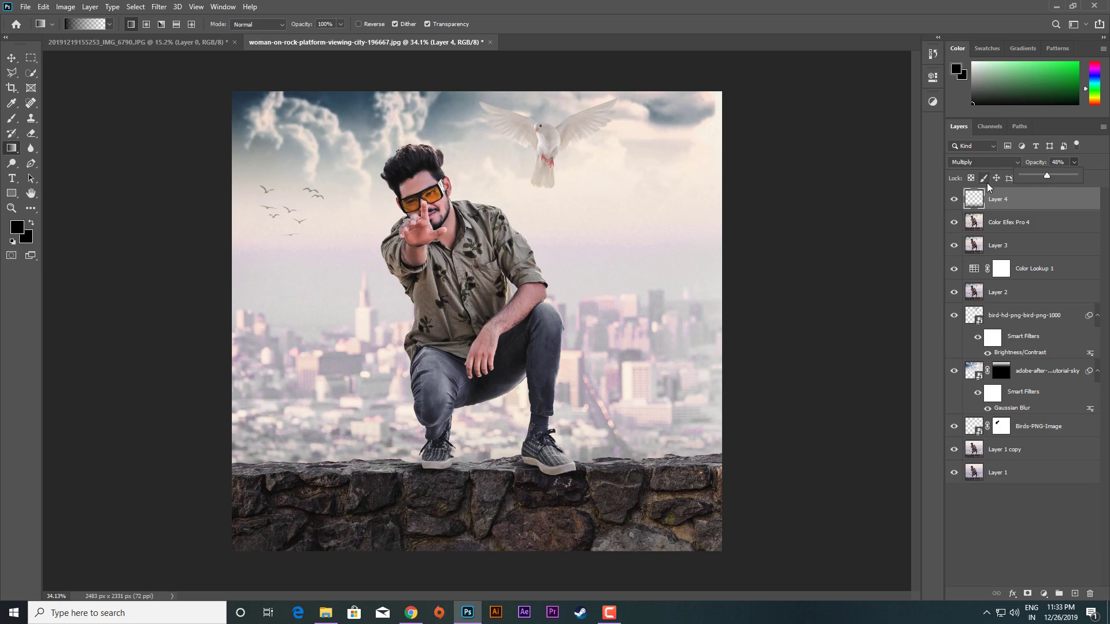
left_click(953, 199)
left_click(953, 198)
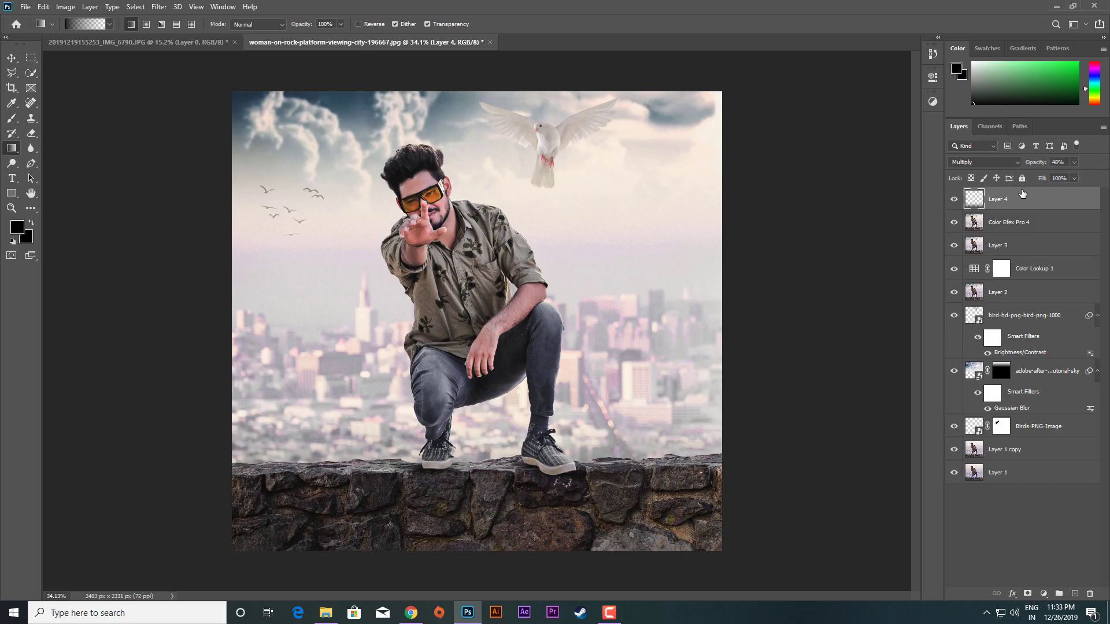
left_click_drag(1060, 171, 1068, 174)
left_click(1016, 224)
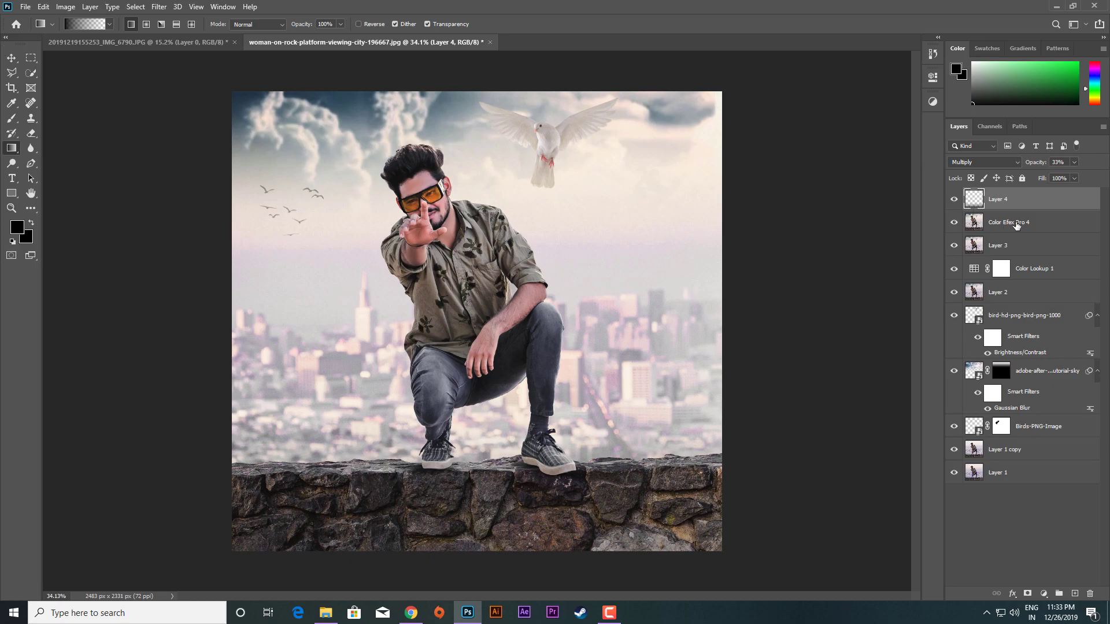
- Stamp a merged copy into new Layer 5 and apply Shadows/Highlights (Shadows 4, Highlights 5)
key("ctrl+shift+alt+n")
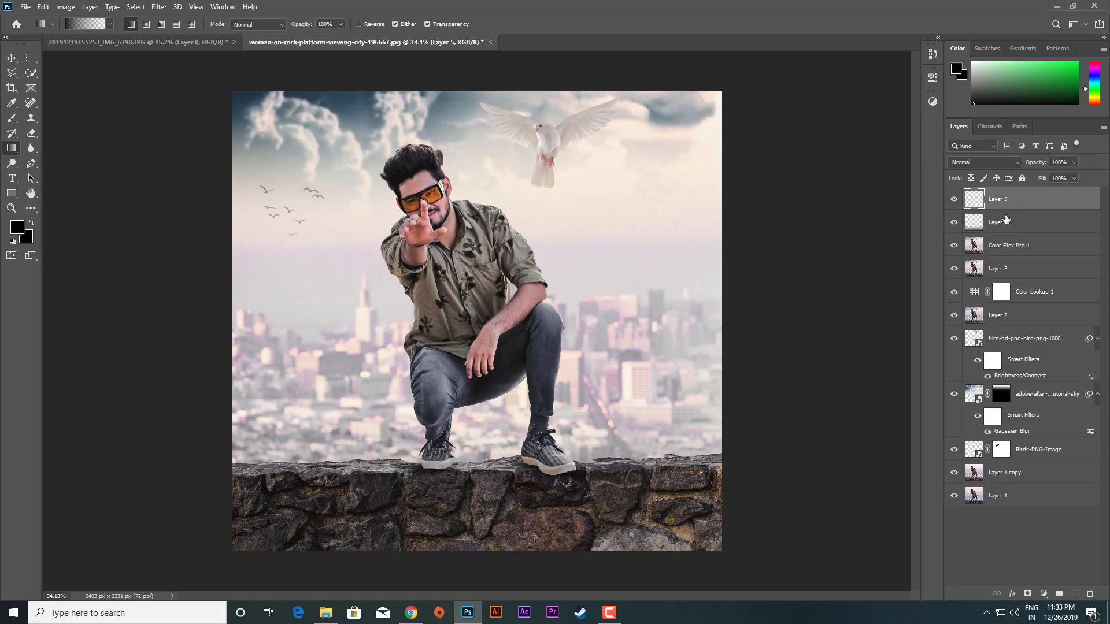
key("ctrl+shift+alt+e")
left_click(66, 7)
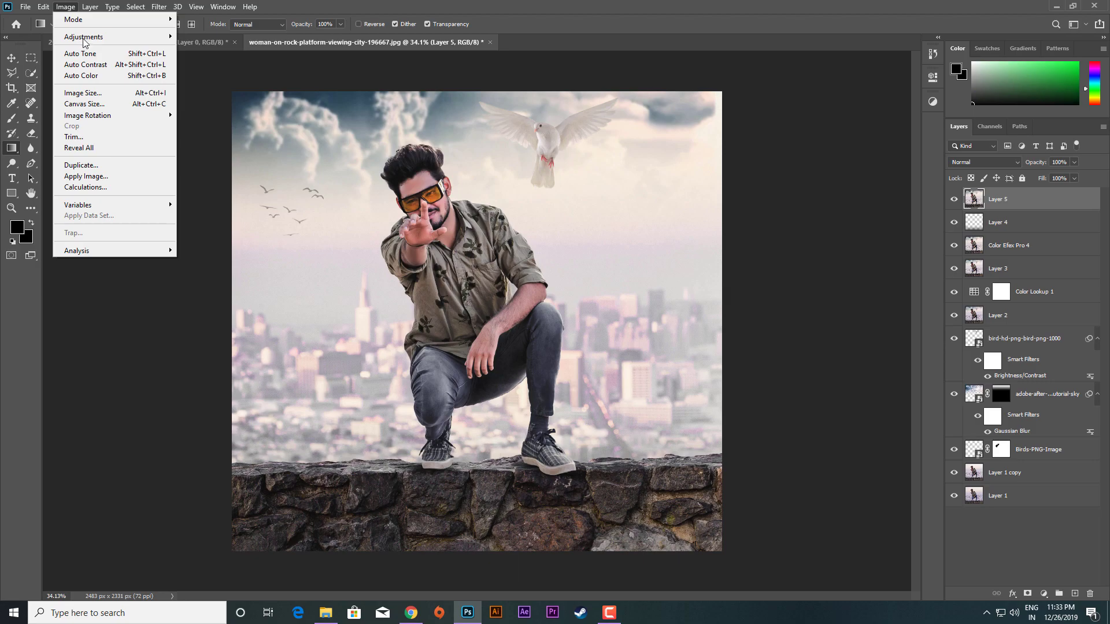
mouse_move(83, 36)
left_click(237, 228)
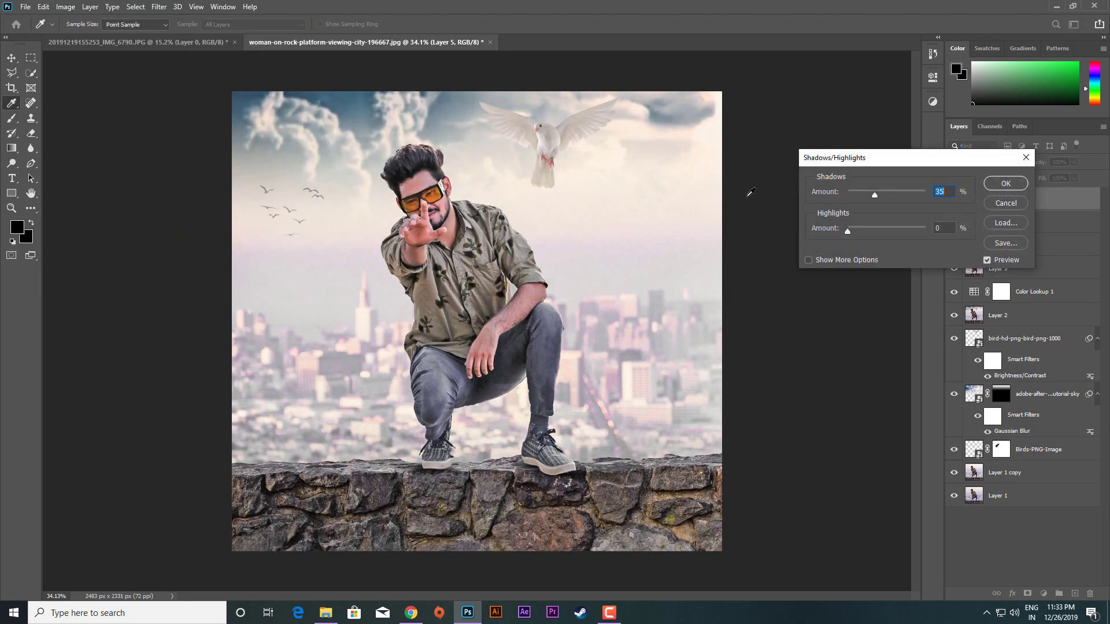
mouse_move(855, 194)
left_mouse_down()
mouse_move(840, 193)
mouse_move(851, 194)
mouse_move(851, 230)
left_mouse_up()
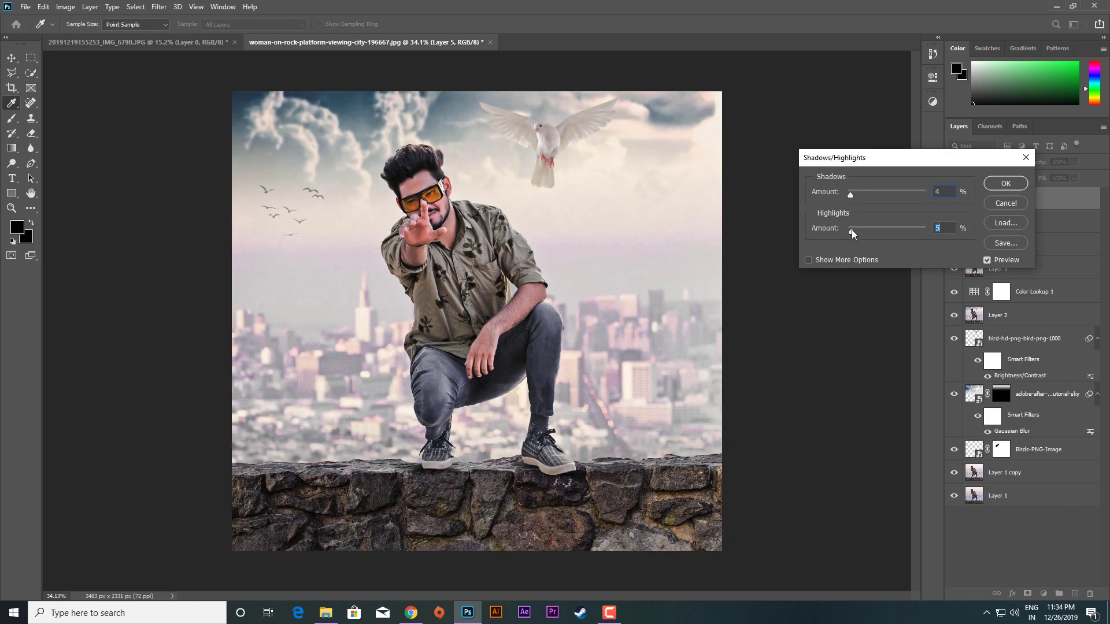
left_click(850, 198)
left_click(991, 185)
- Compare Layer 5 on and off with the whole image fitted in view
left_click(954, 199)
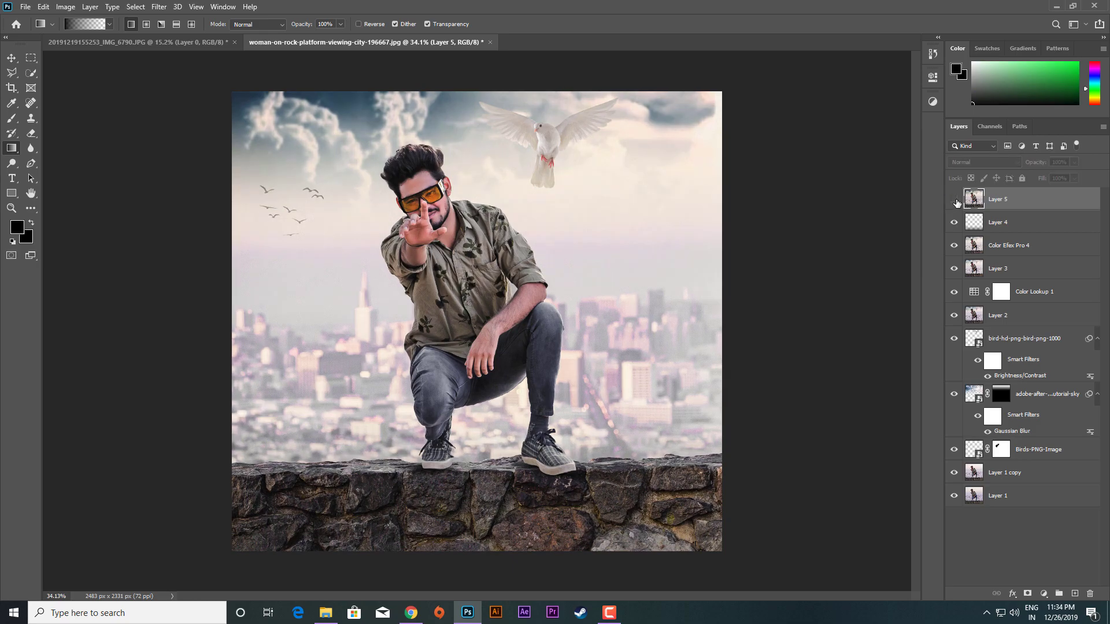
left_click(954, 199)
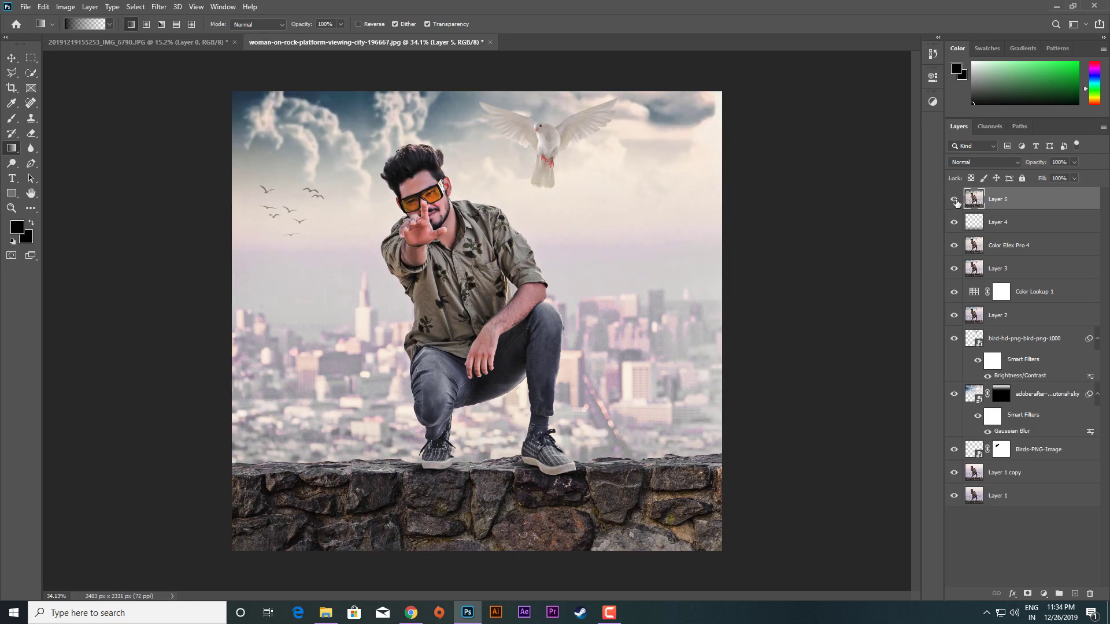
key("ctrl+minus")
key("ctrl+0")
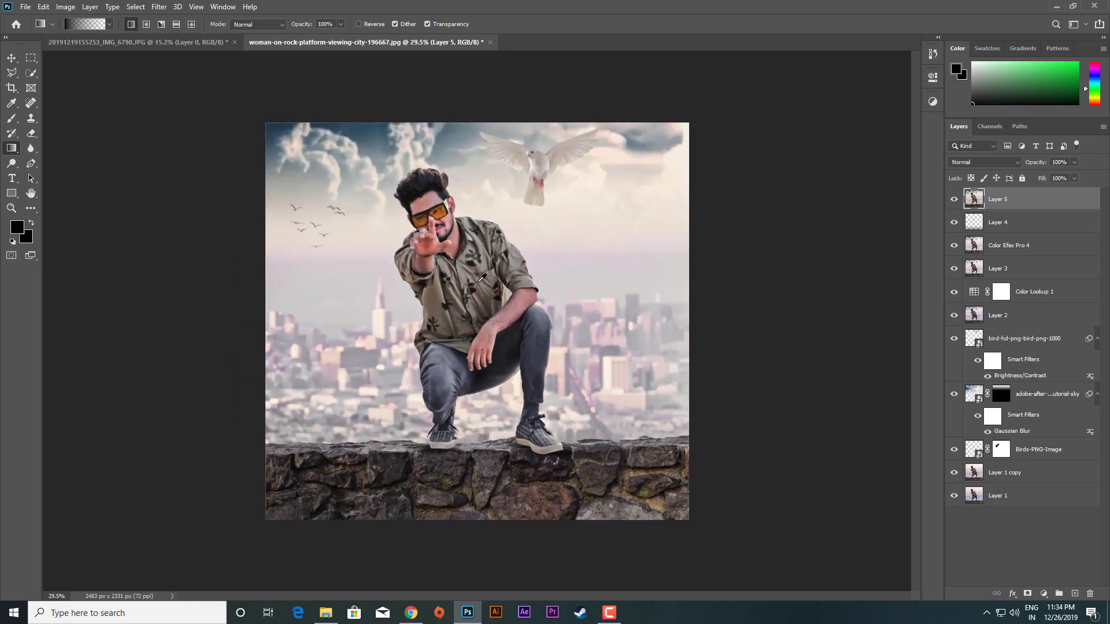
left_click(954, 199)
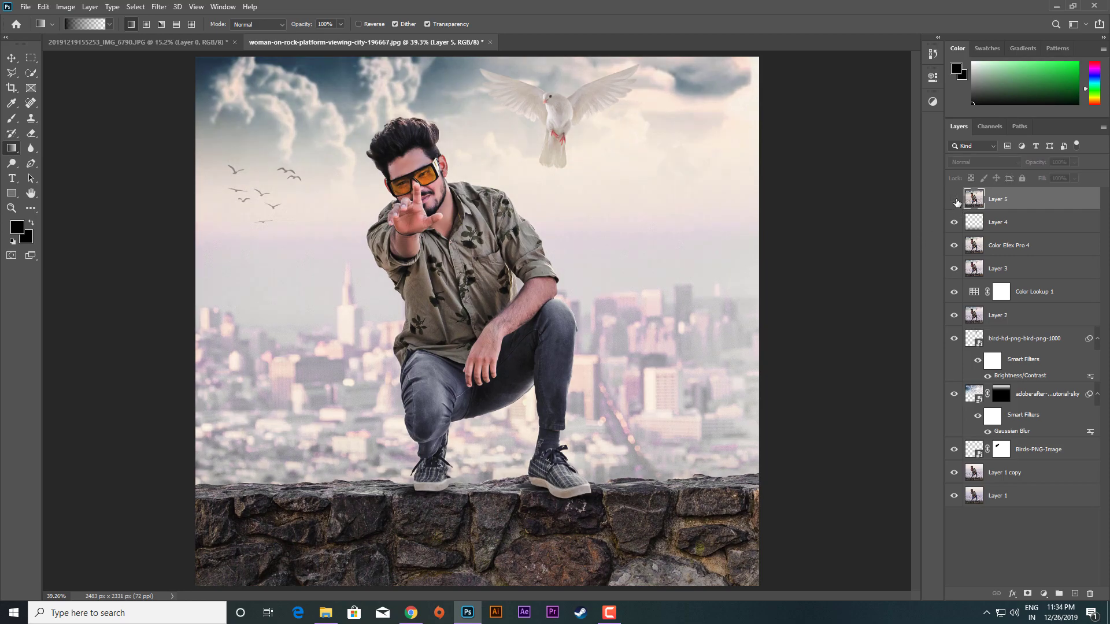
left_click(954, 199)
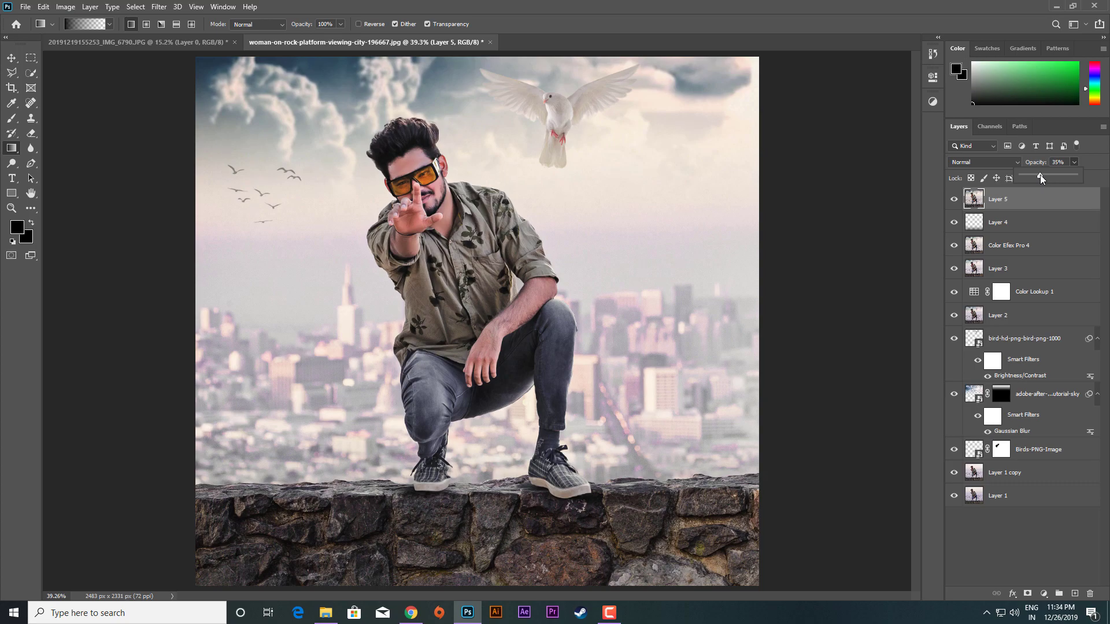
scroll(475, 319, "down", 3)
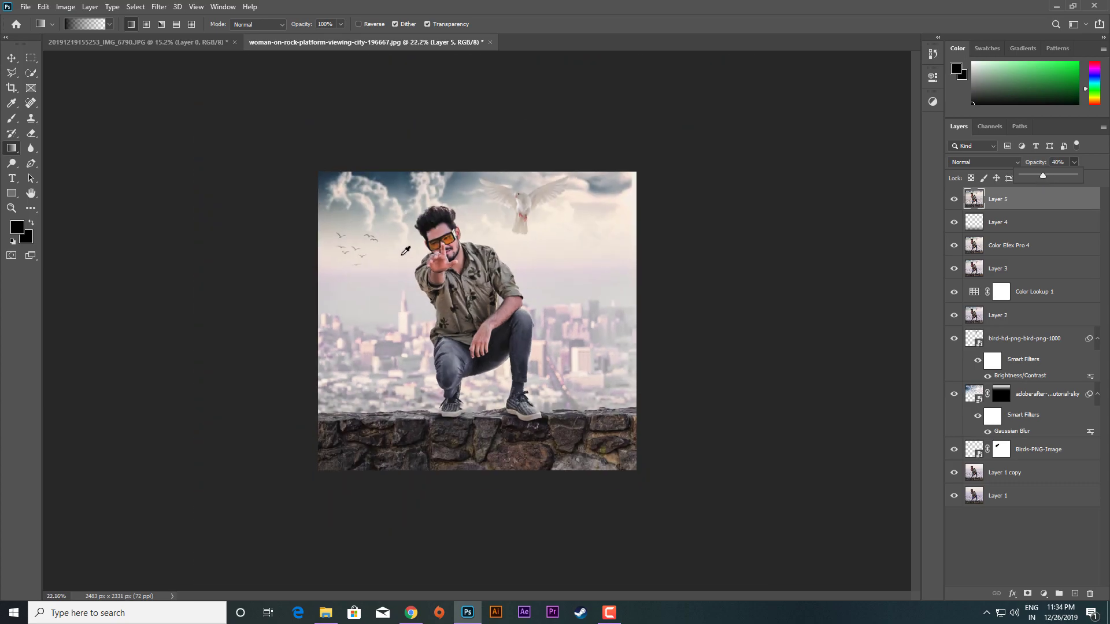
scroll(475, 320, "up", 2)
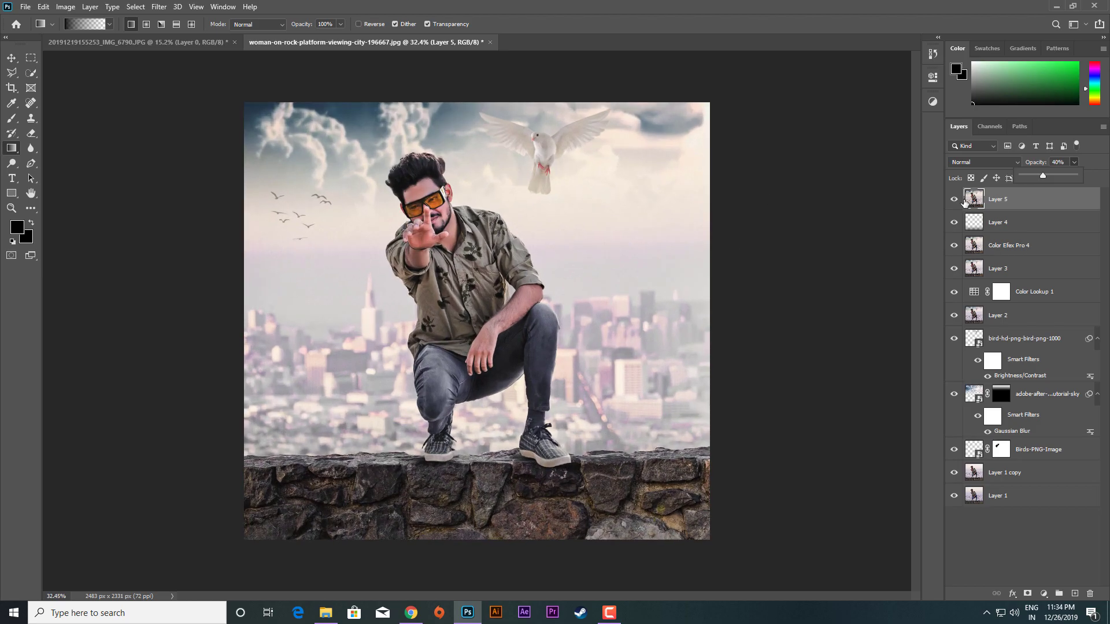
left_click(953, 199)
left_click(954, 199)
left_click(158, 6)
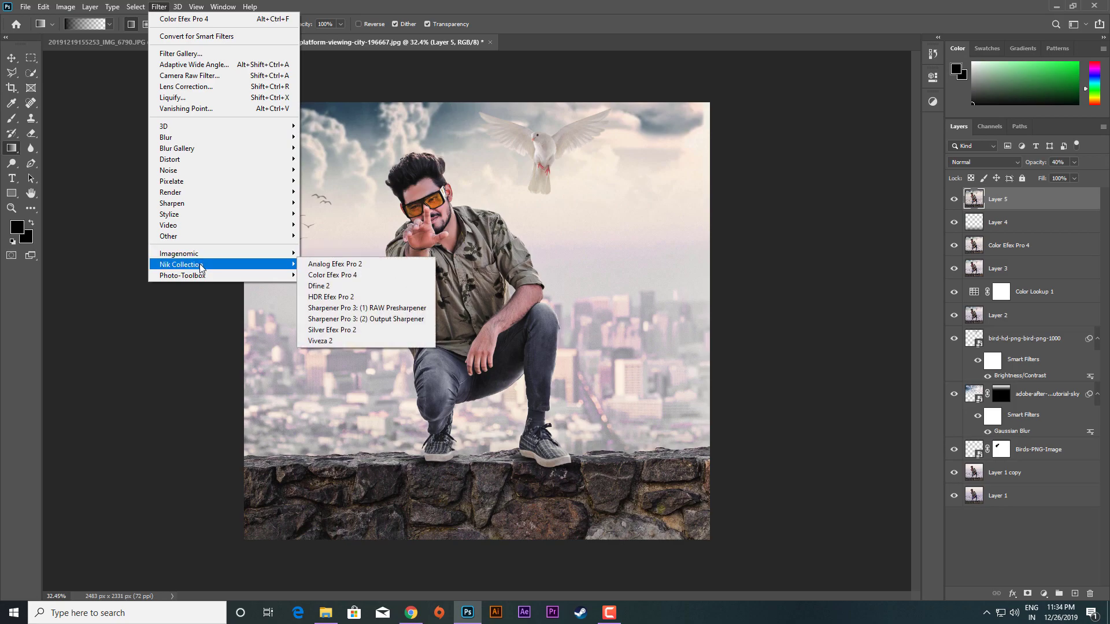
- Retouch skin in SkinFiner: Saturation -29, Brightness +21, Contrast +24, Smoothing 51, Medium +50
mouse_move(182, 275)
left_click(318, 275)
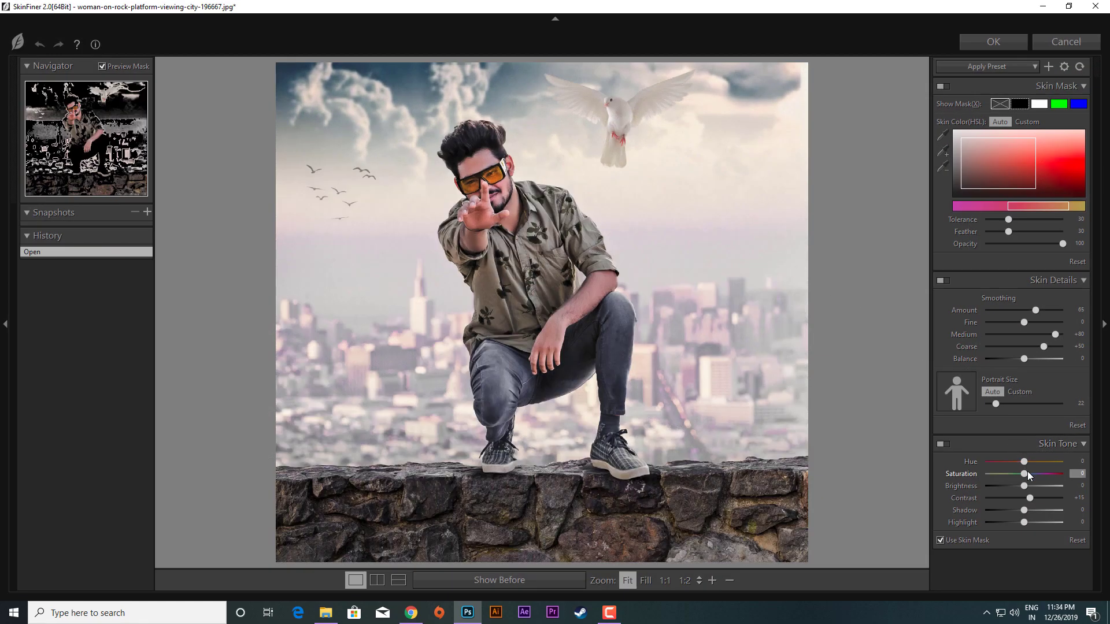
left_click_drag(1024, 475, 1020, 475)
left_click_drag(1011, 473, 1014, 473)
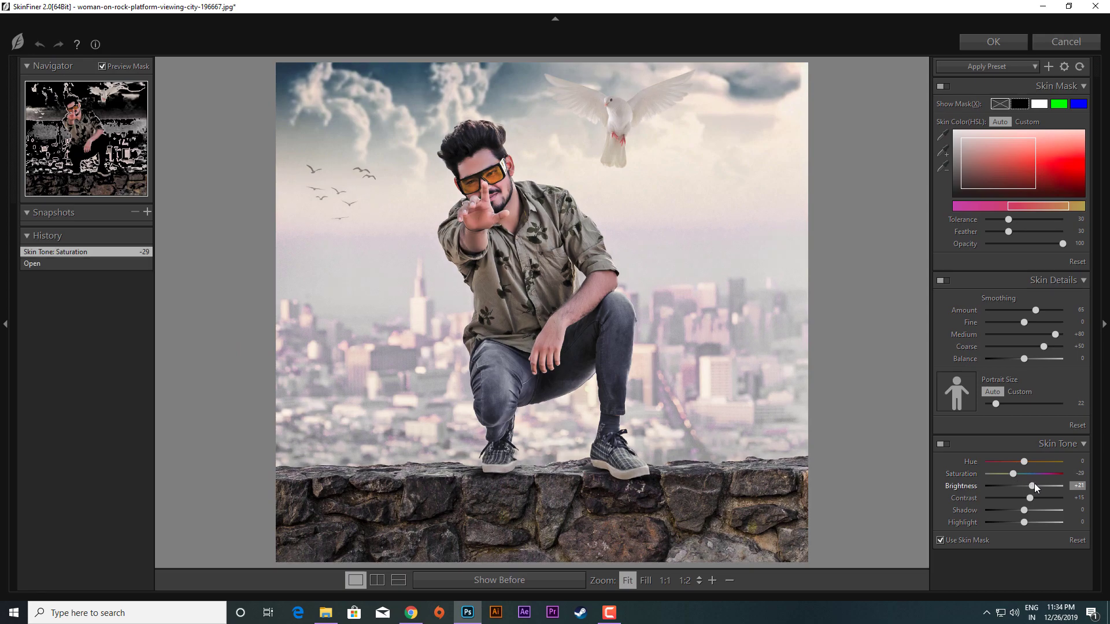
left_click(1035, 483)
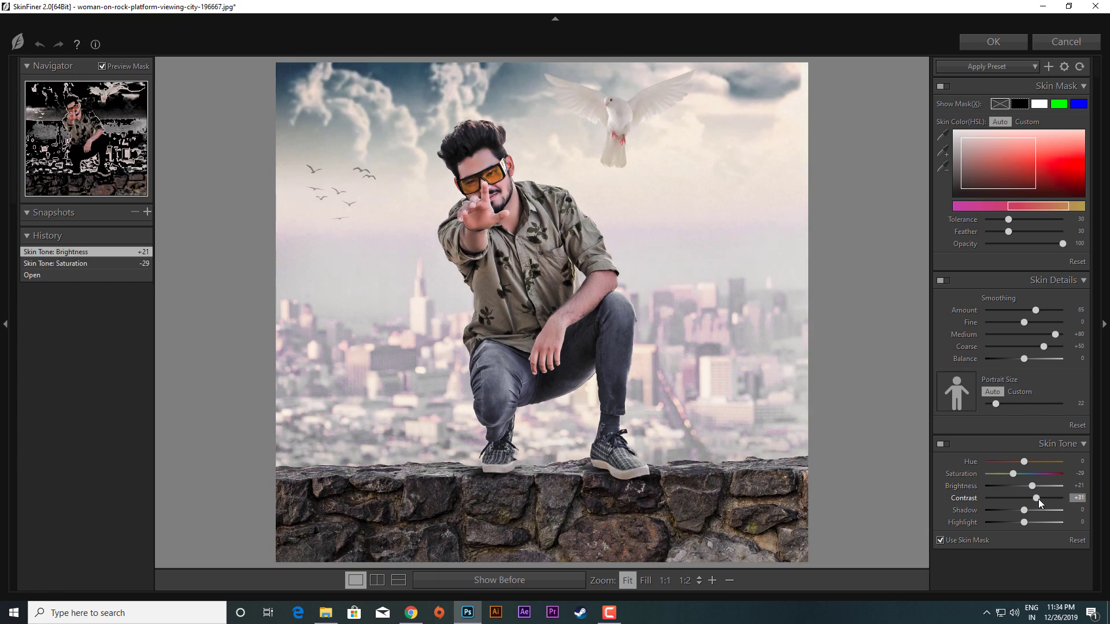
left_click(1035, 498)
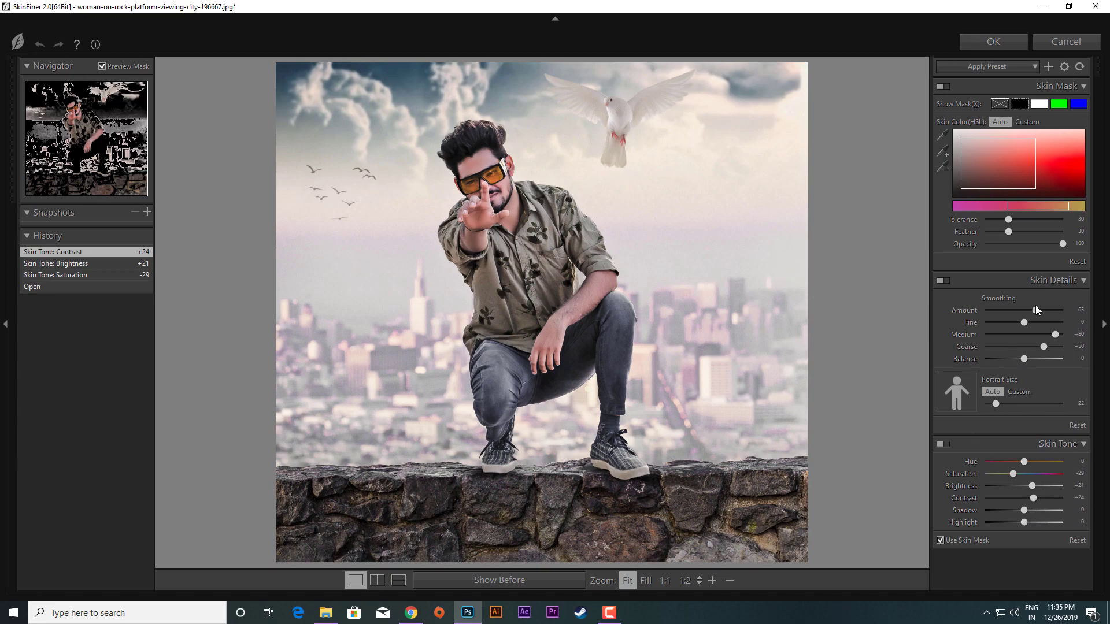
left_click_drag(1035, 310, 1024, 311)
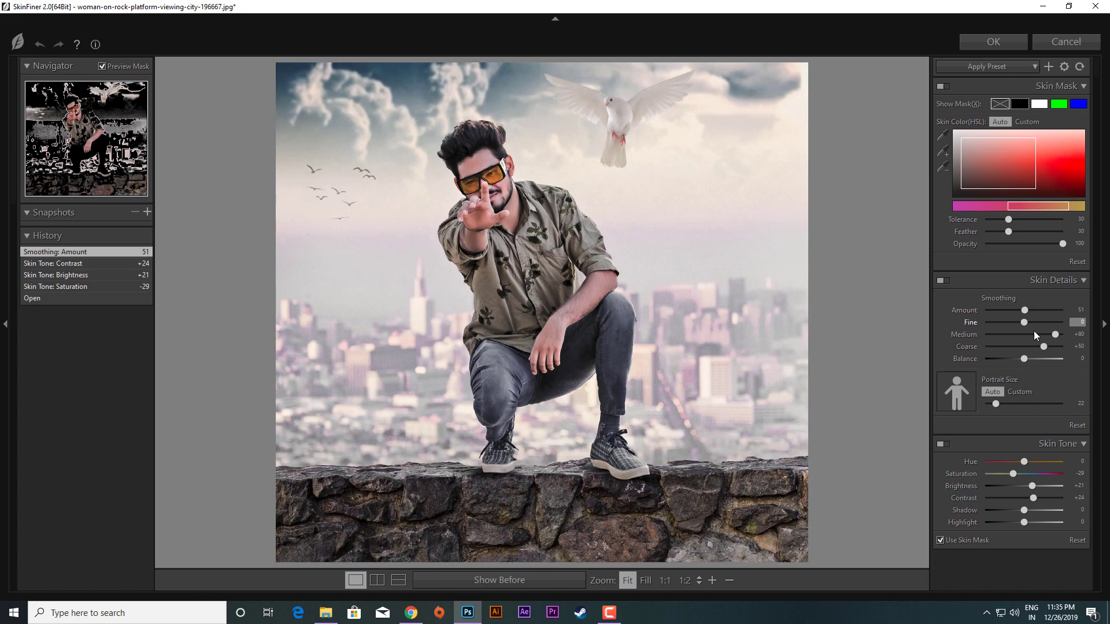
left_click(1042, 335)
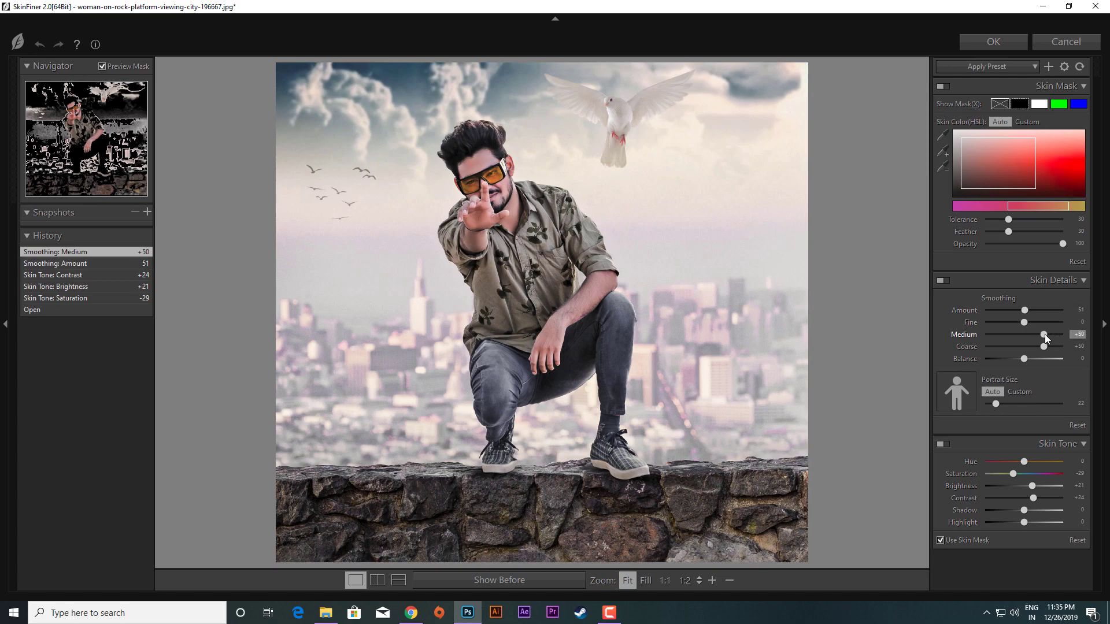
left_click(993, 42)
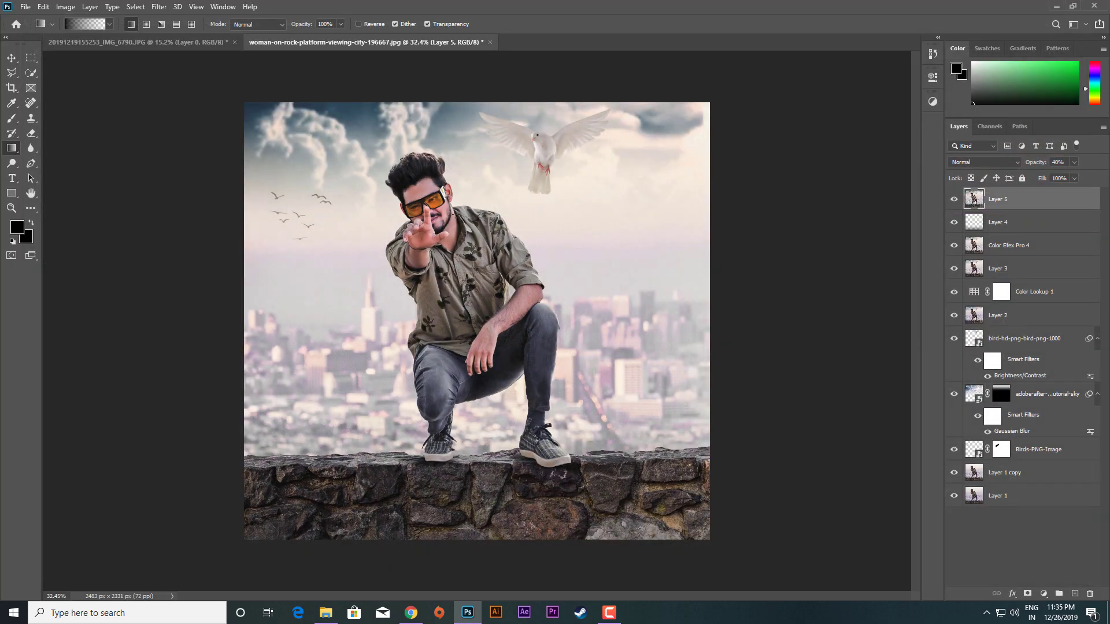
- Run the Camera Raw Filter on Layer 5, nudging Shadows up to +3
scroll(458, 237, "down", 2)
scroll(463, 260, "down", 1)
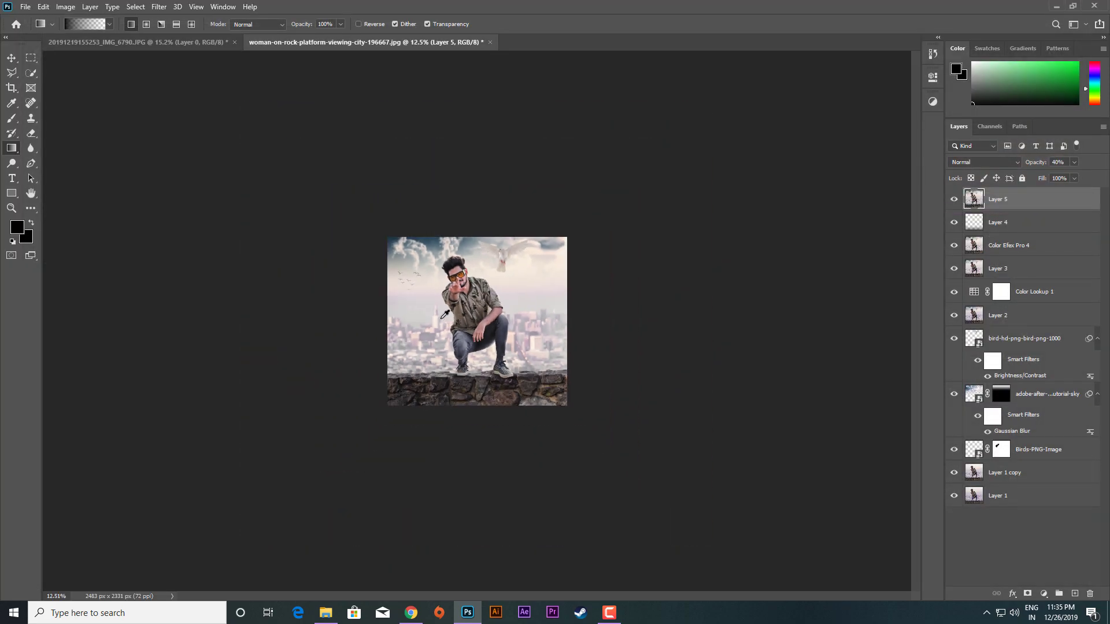
scroll(433, 273, "up", 2)
scroll(433, 273, "up", 1)
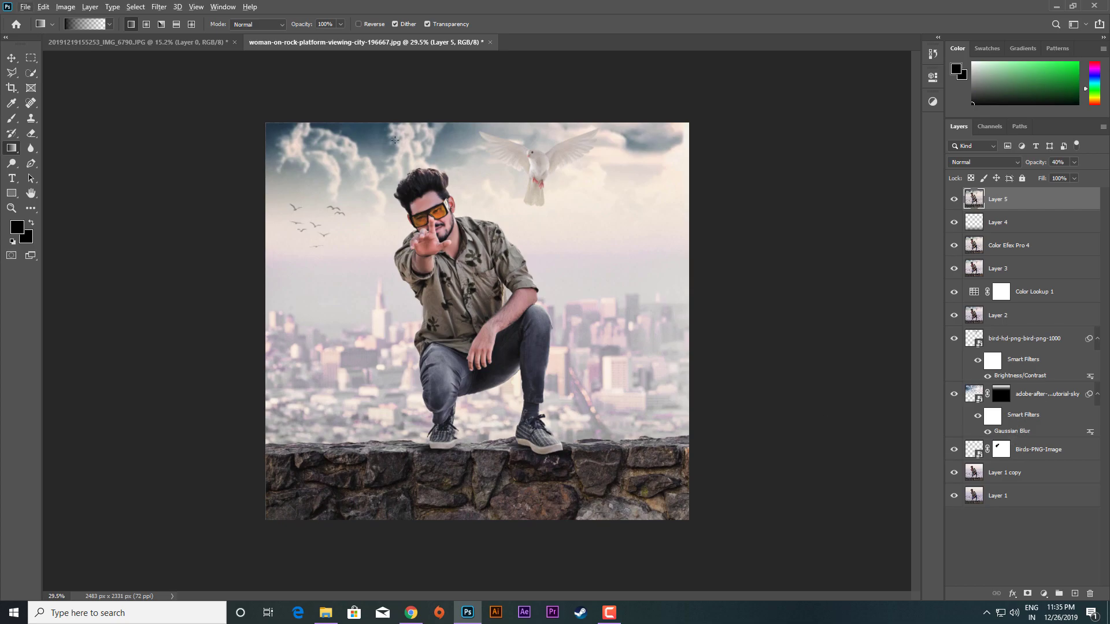
left_click(156, 7)
left_click(185, 77)
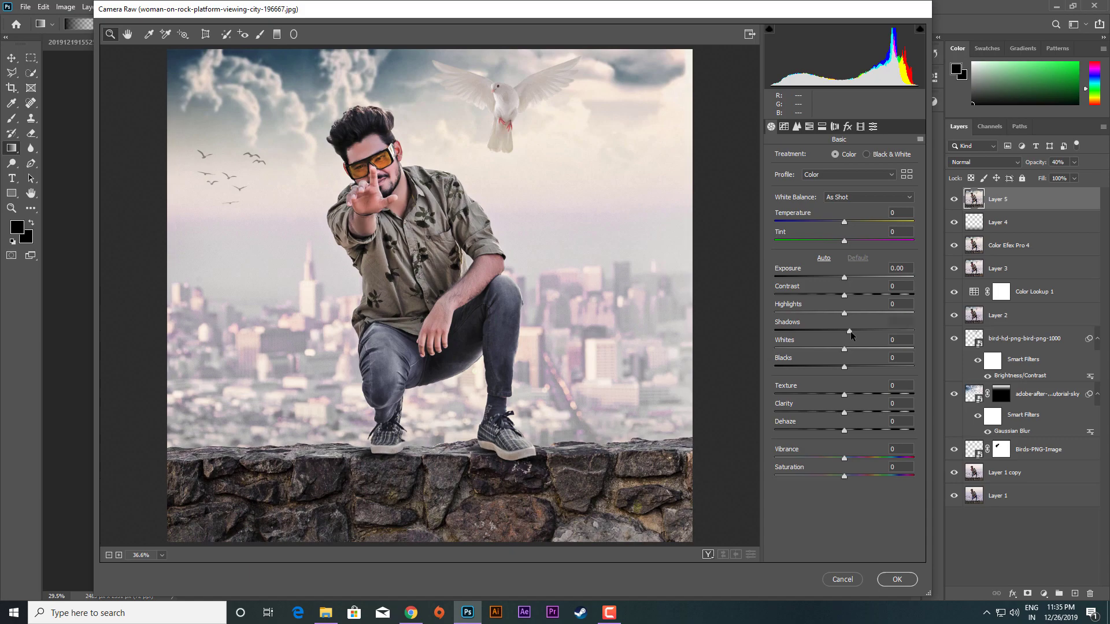
left_click_drag(851, 333, 845, 331)
left_click(896, 579)
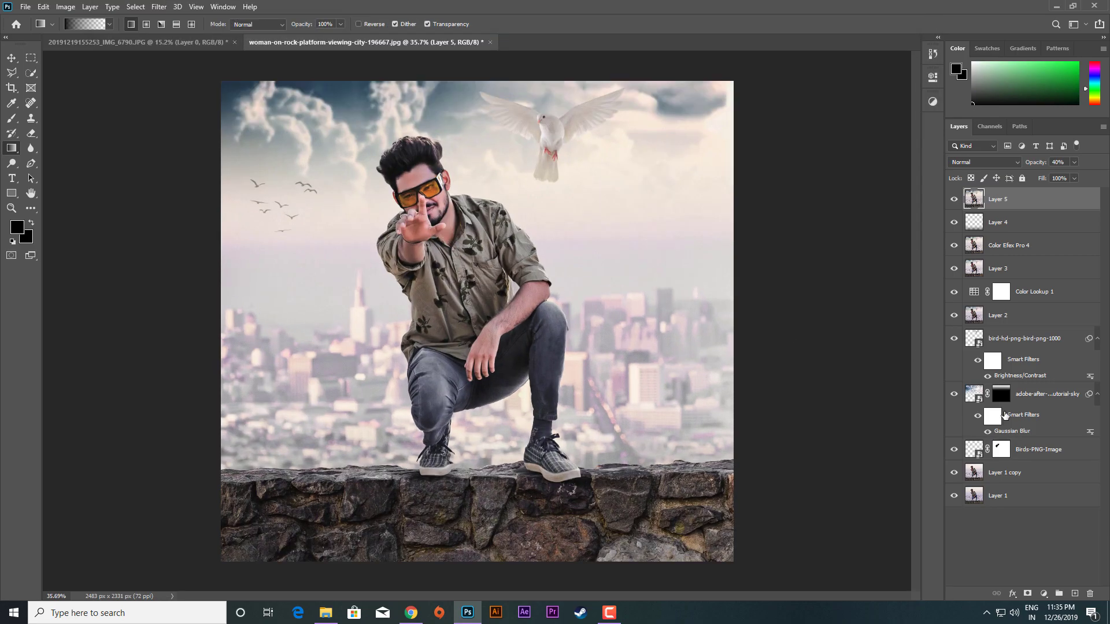
- Add a new Layer 6 and set up a 228 px soft round brush
left_click(1074, 593)
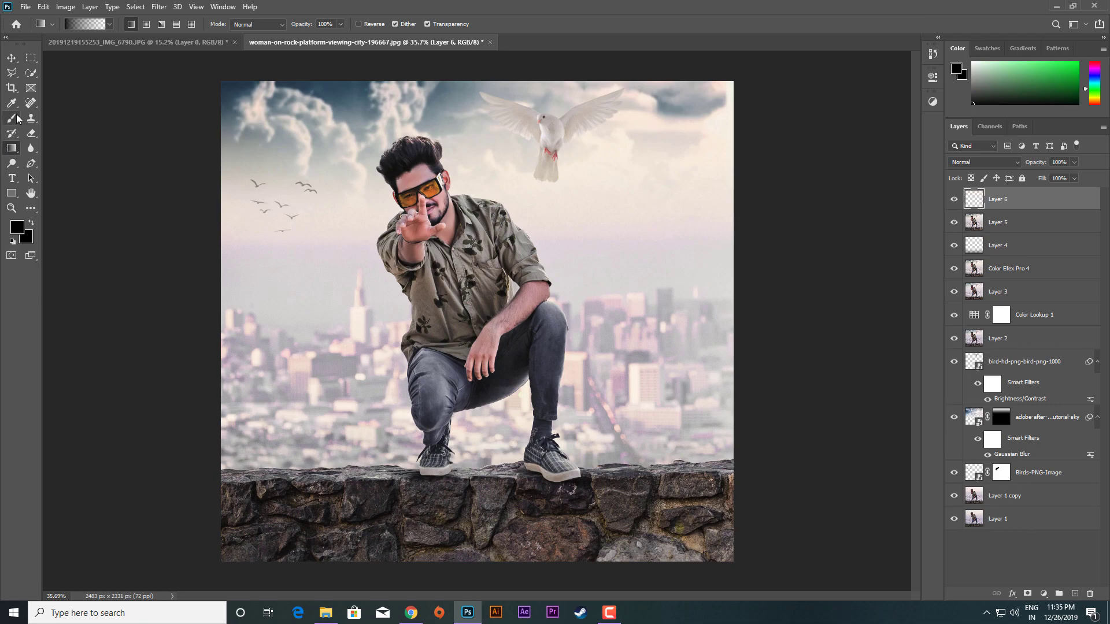
left_click(12, 118)
left_click(17, 227)
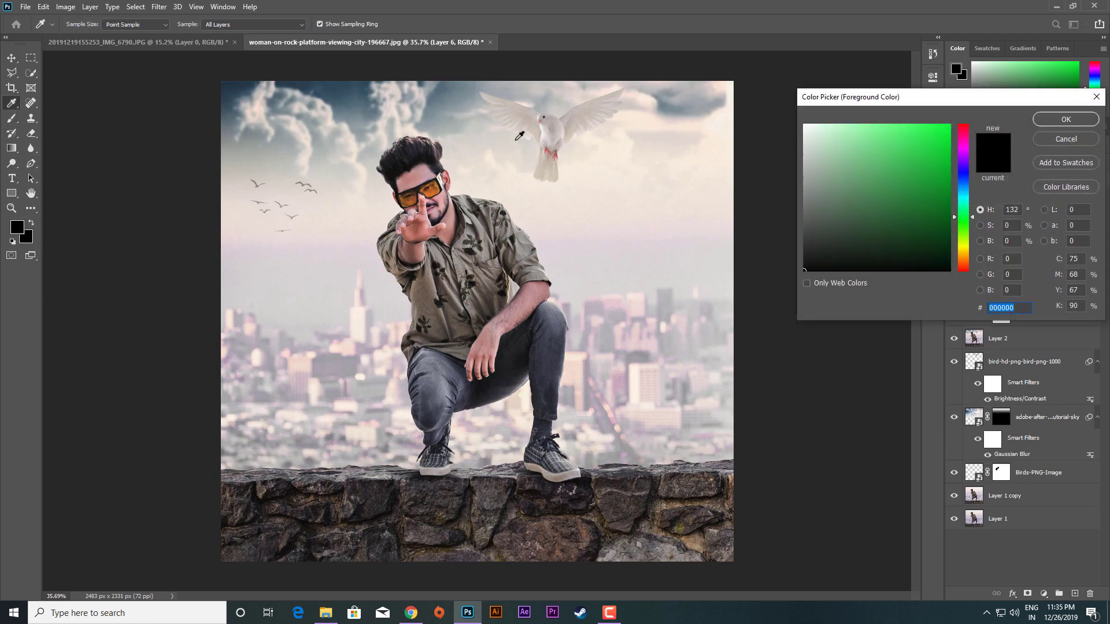
left_click(544, 174)
left_click(1065, 119)
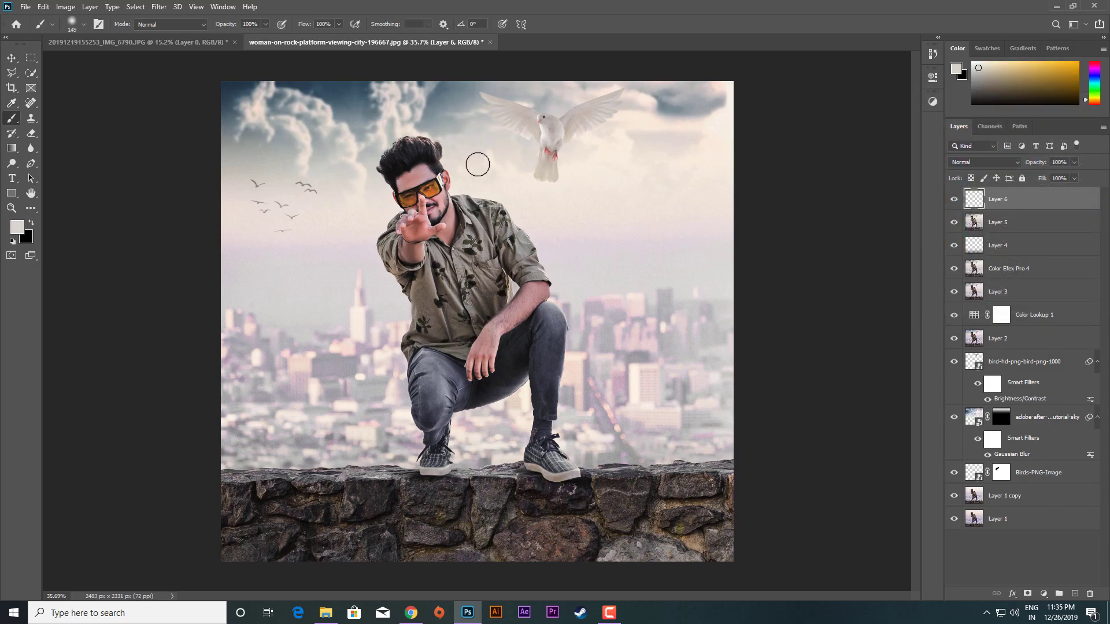
right_click(517, 178)
left_click_drag(605, 214, 638, 214)
key("Return")
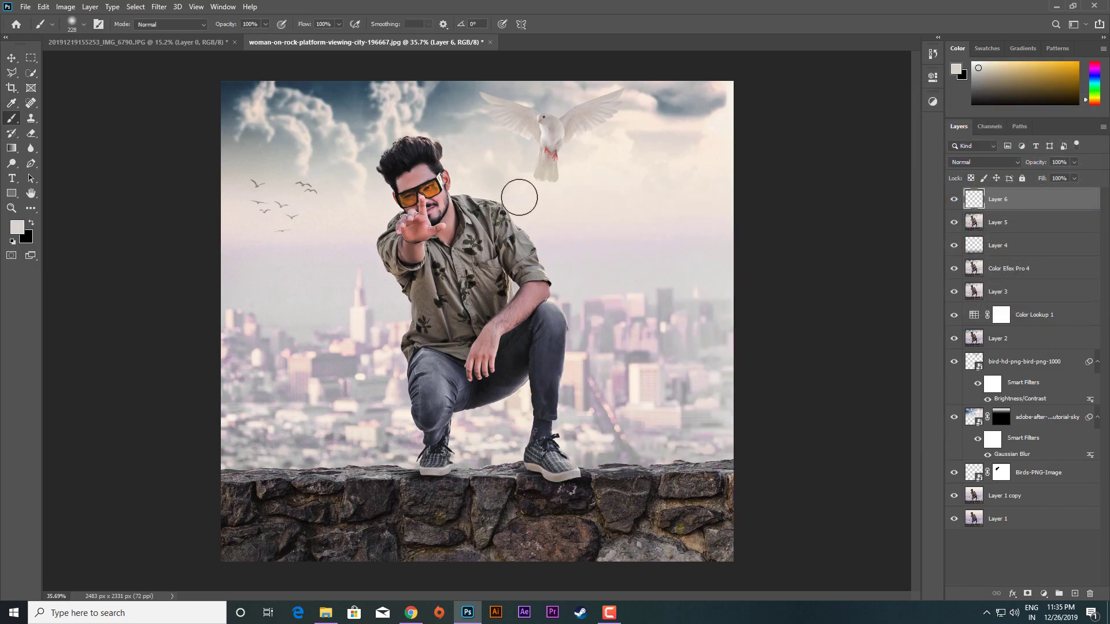
- Paint a #ff7200 orange dab beside the dove and blend Layer 6 in Screen mode
right_click(509, 185)
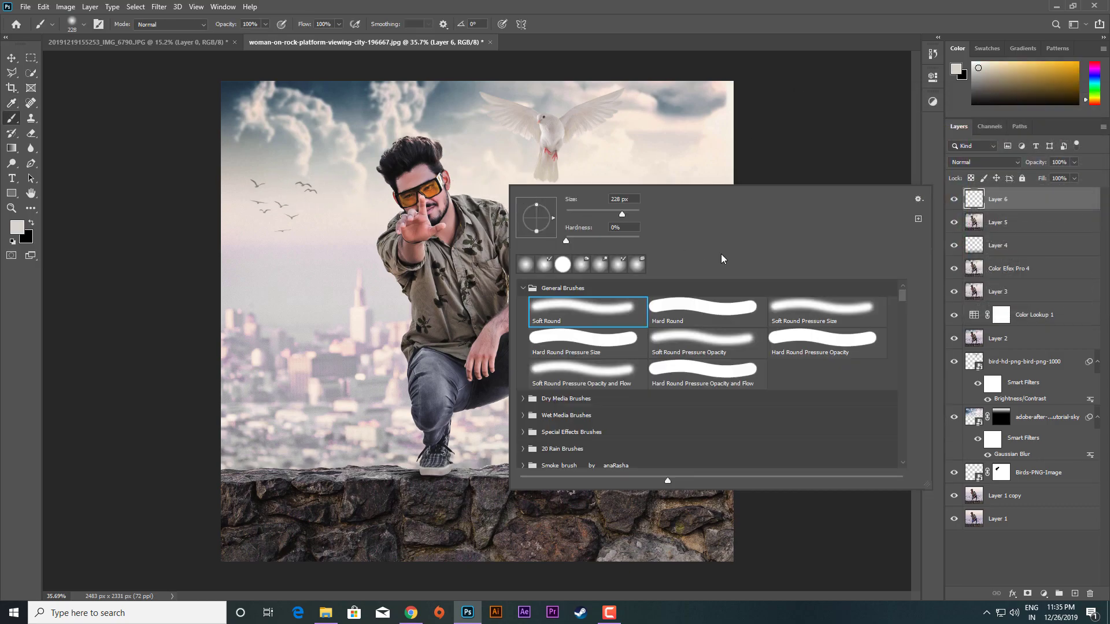
left_click(21, 228)
left_click(948, 125)
left_click(963, 260)
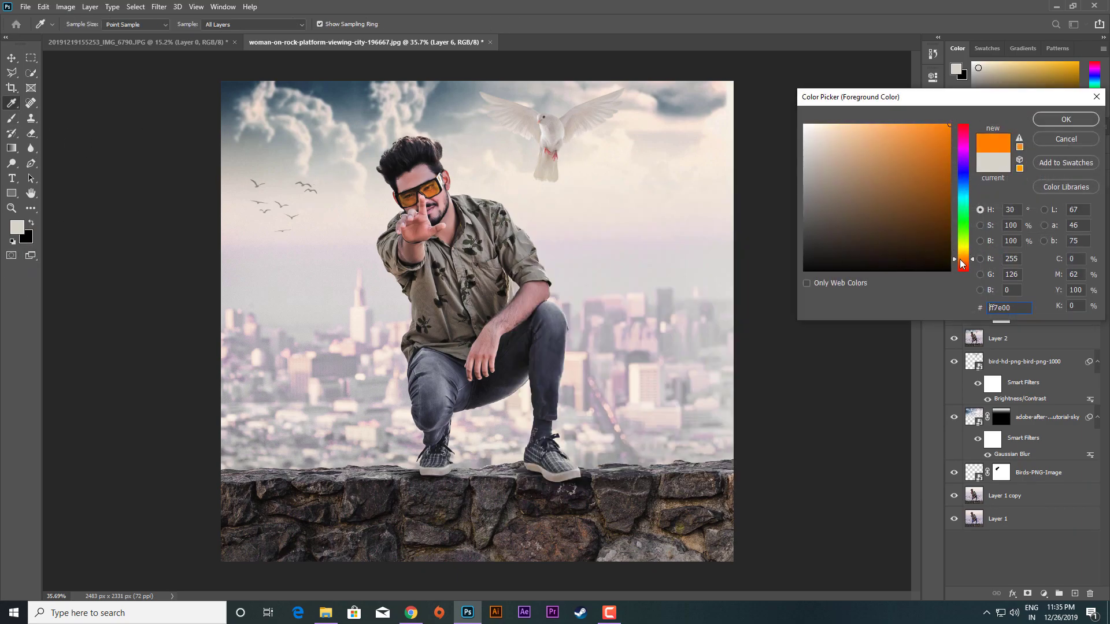
left_click(1065, 119)
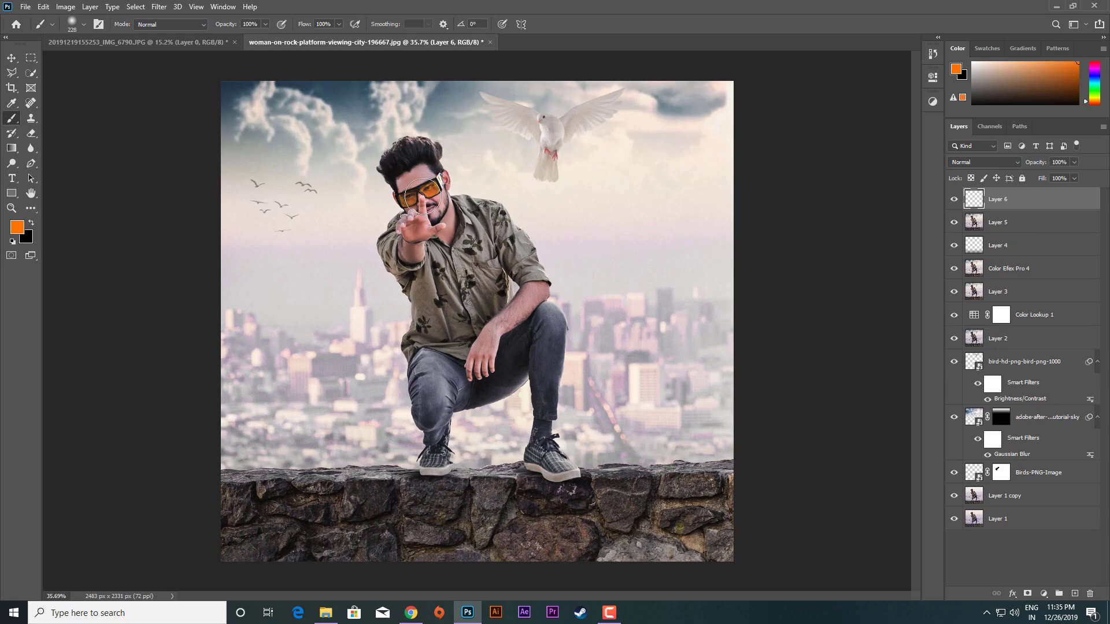
left_click(488, 187)
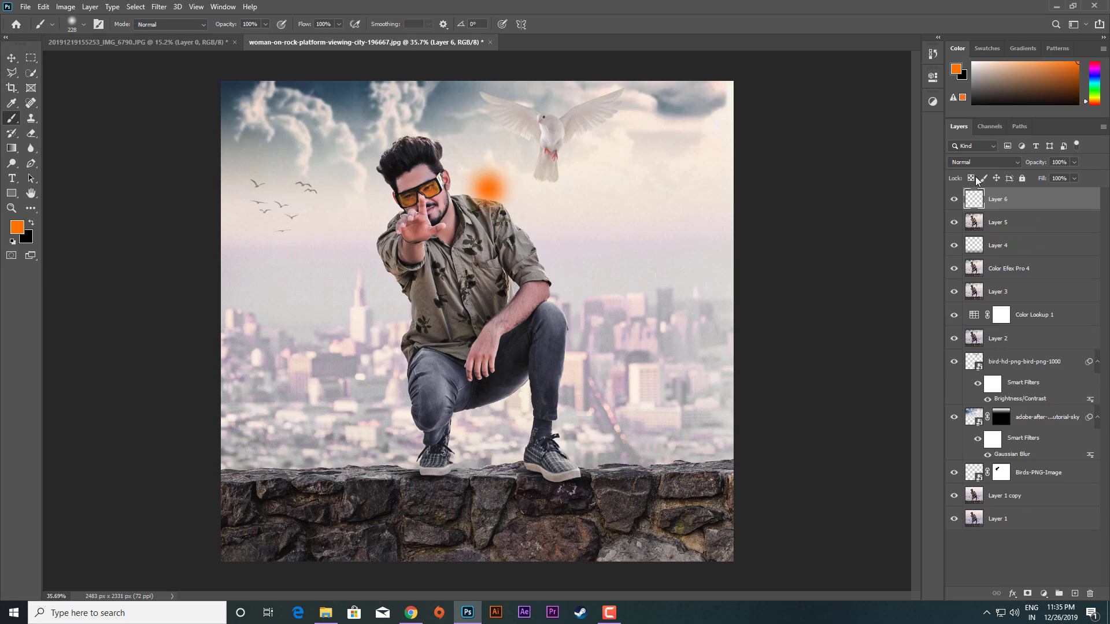
left_click(983, 161)
left_click(977, 250)
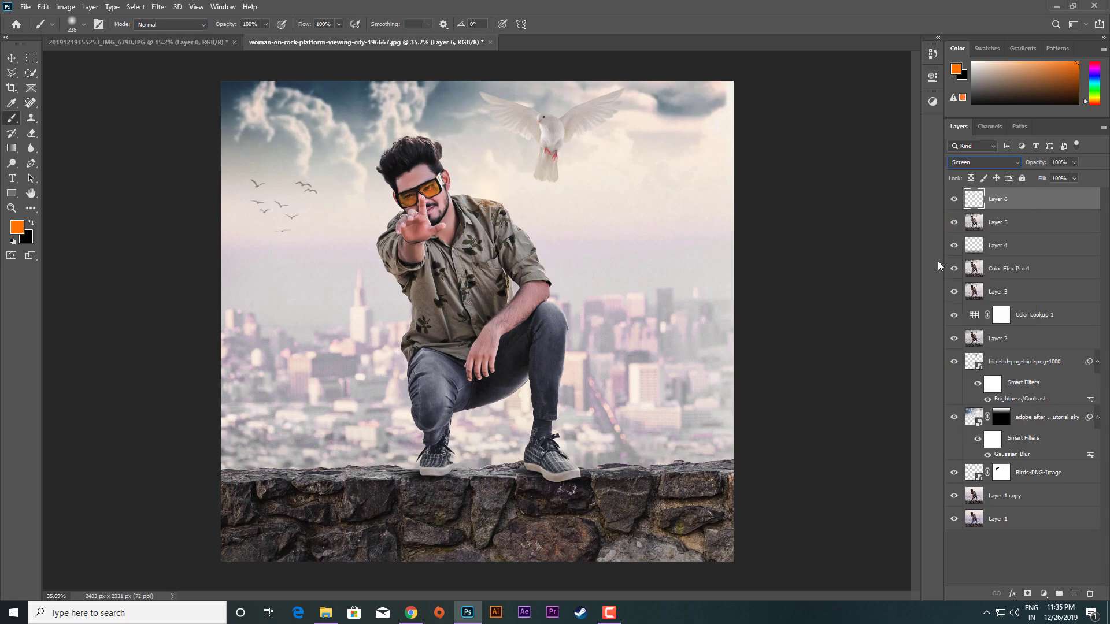
left_click(11, 58)
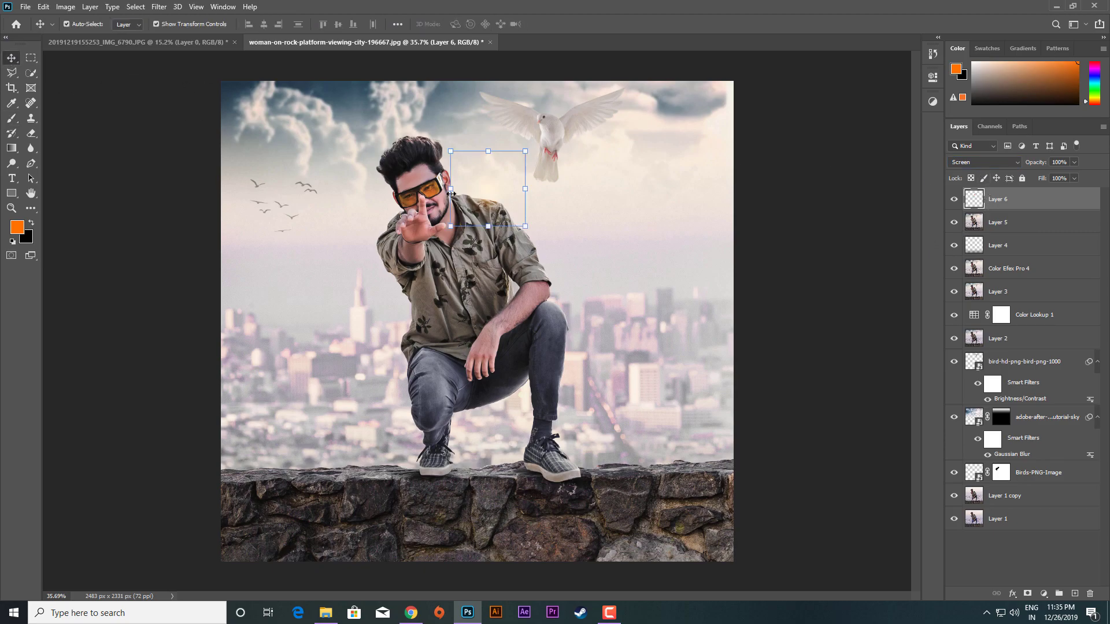
- Scale the orange glow to about 413% behind the dove and set opacity to 57%
left_click_drag(441, 169, 578, 275)
key("ctrl+t")
mouse_move(447, 215)
left_mouse_down()
mouse_move(341, 215)
mouse_move(461, 179)
left_mouse_up()
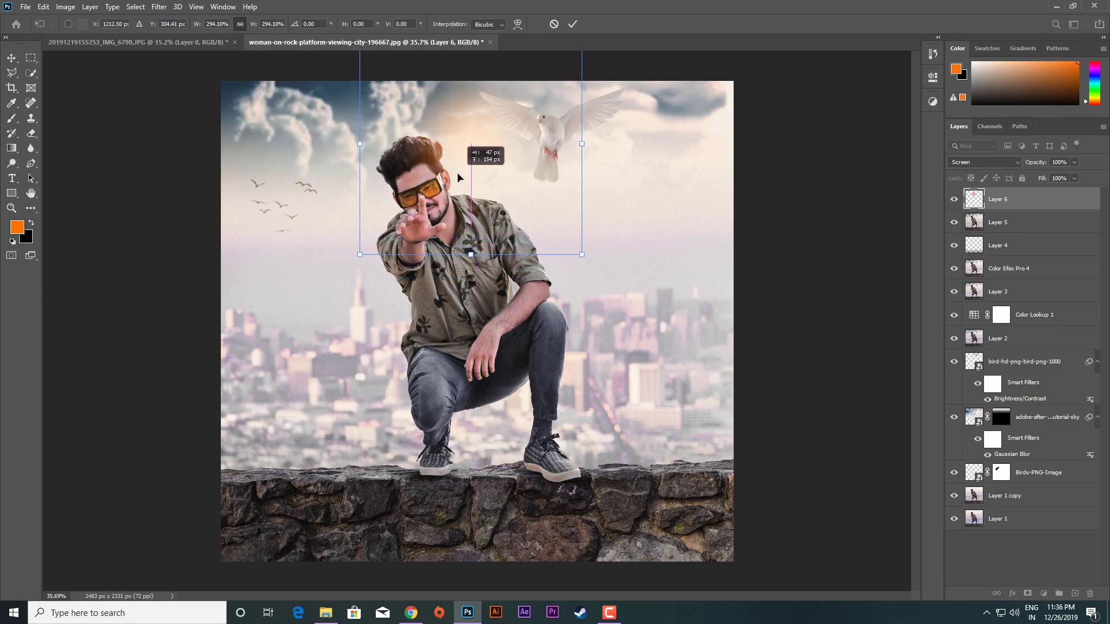
left_click_drag(581, 254, 627, 299)
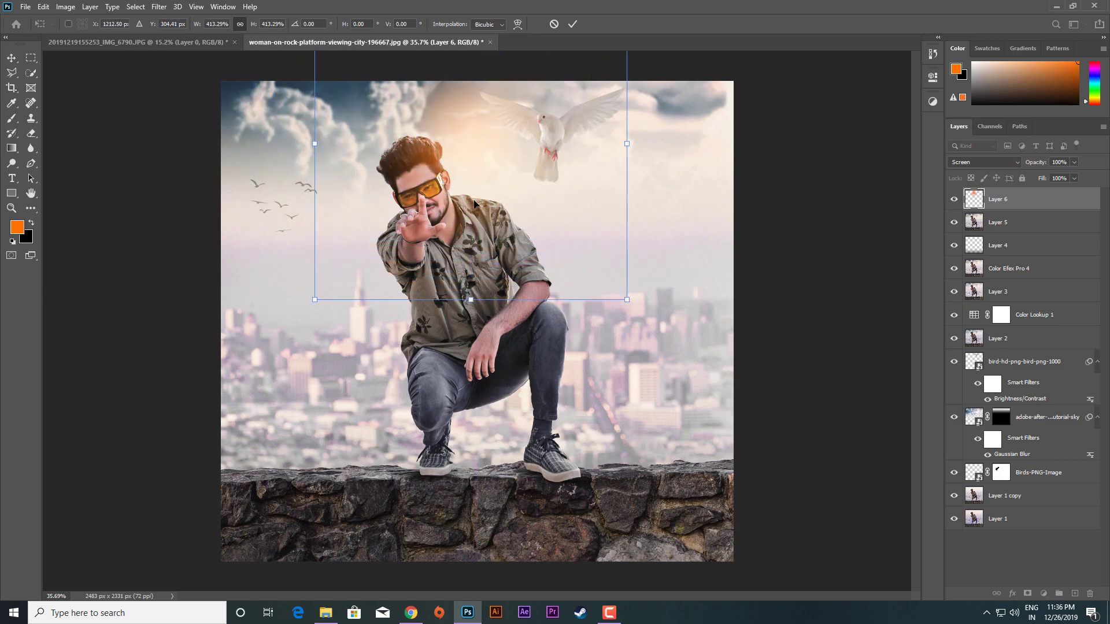
mouse_move(472, 200)
left_mouse_down()
mouse_move(495, 197)
mouse_move(233, 157)
mouse_move(483, 197)
left_mouse_up()
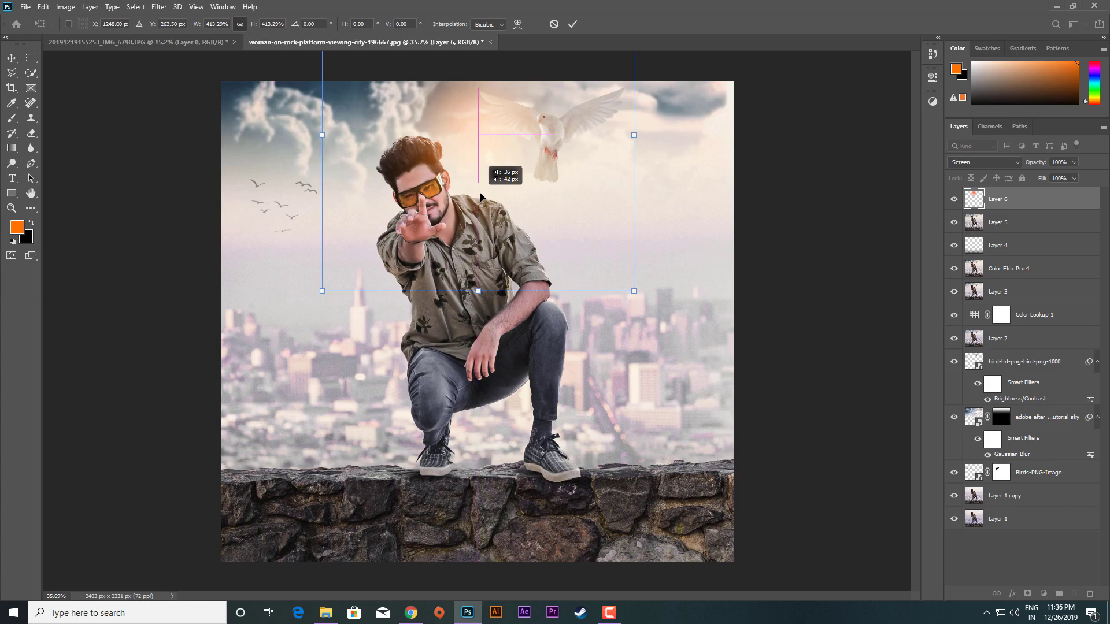
left_click(572, 24)
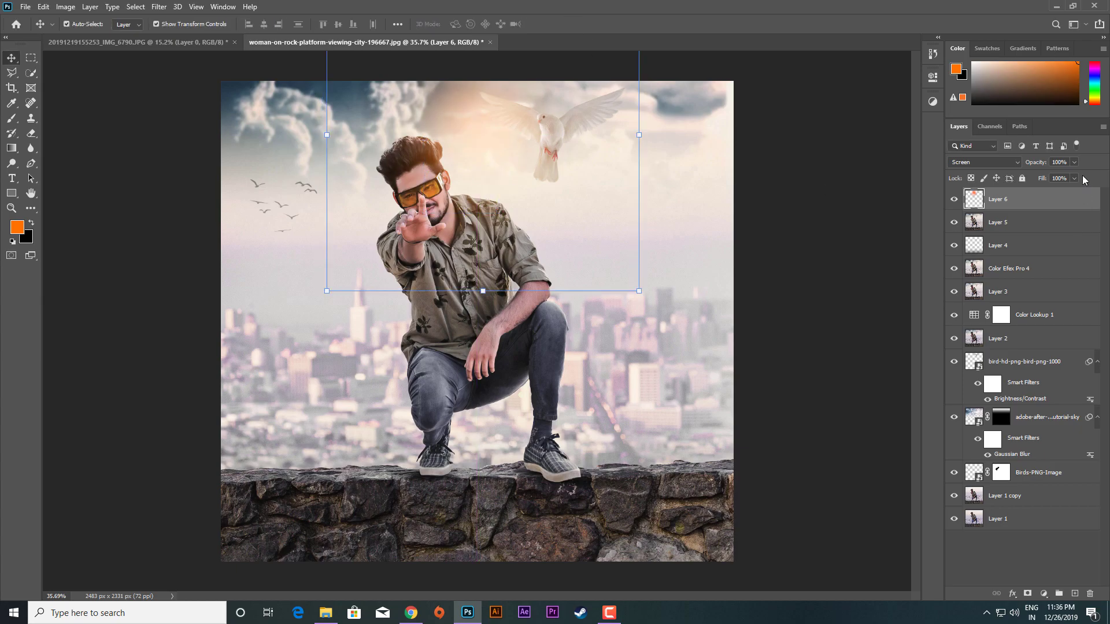
left_click_drag(1053, 178, 1051, 176)
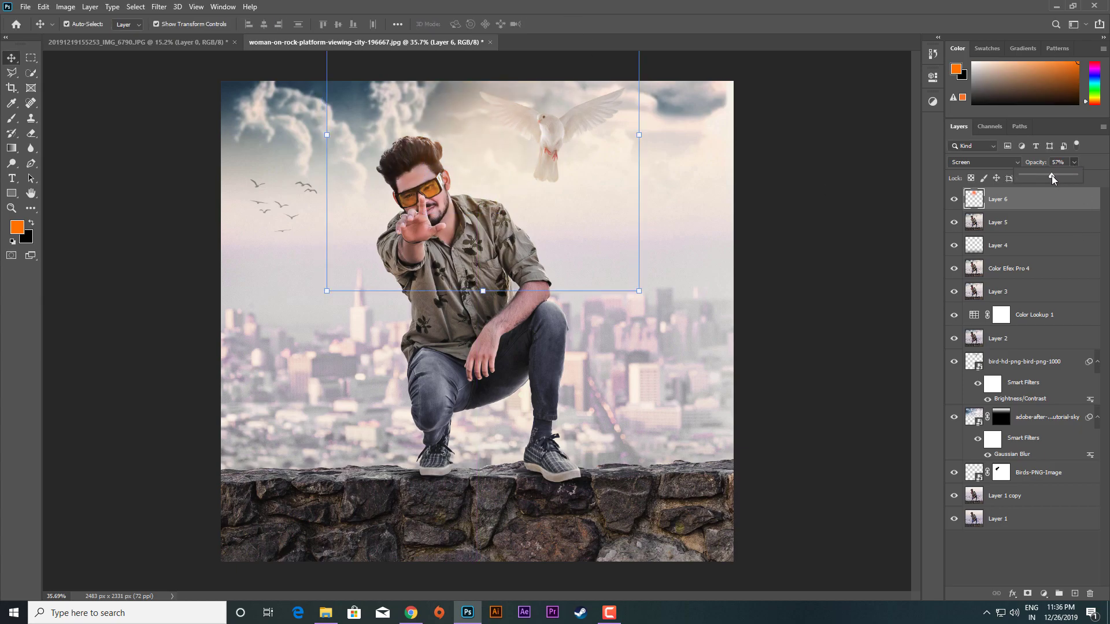
- Hide and reshow Layer 5 to compare the image with and without it
left_click(607, 254)
scroll(441, 272, "down", 3)
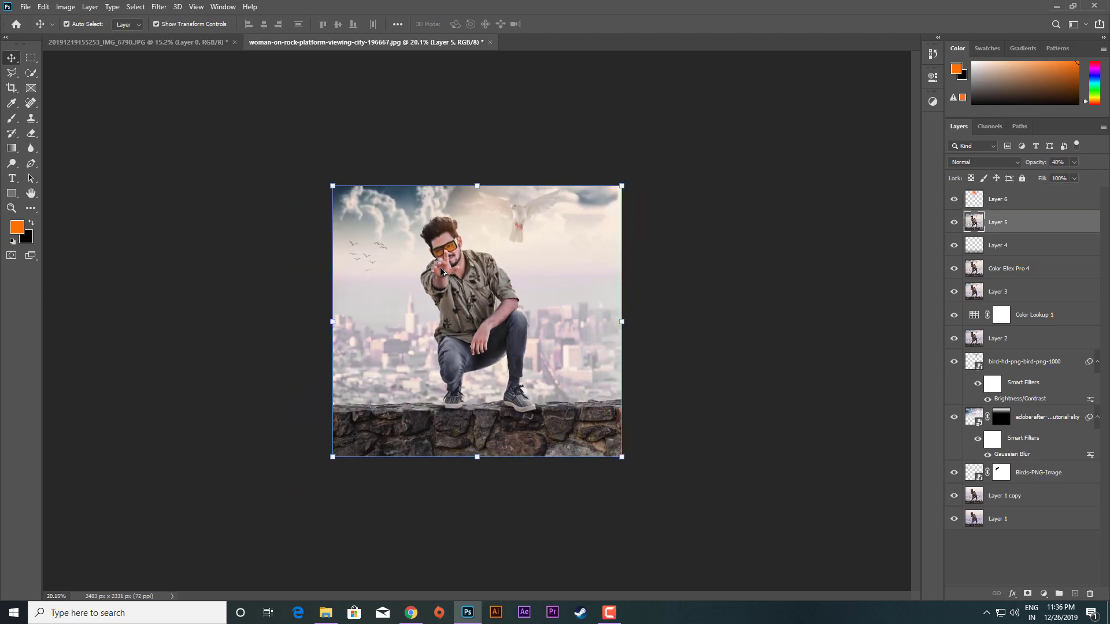
scroll(441, 271, "up", 3)
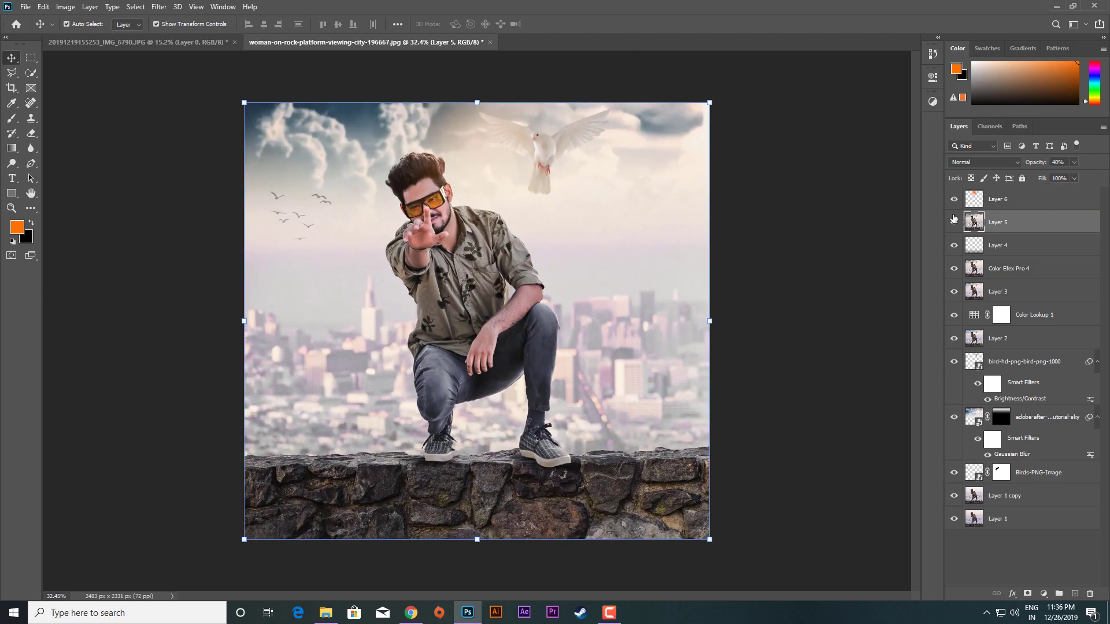
left_click(954, 220)
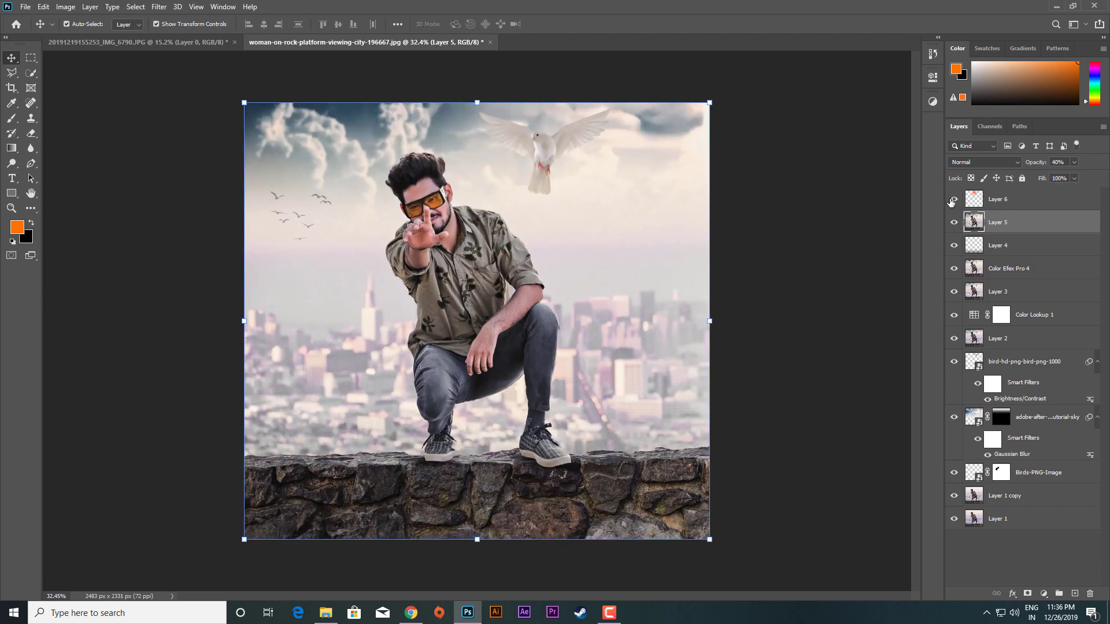
left_click(798, 227)
scroll(457, 279, "up", 2)
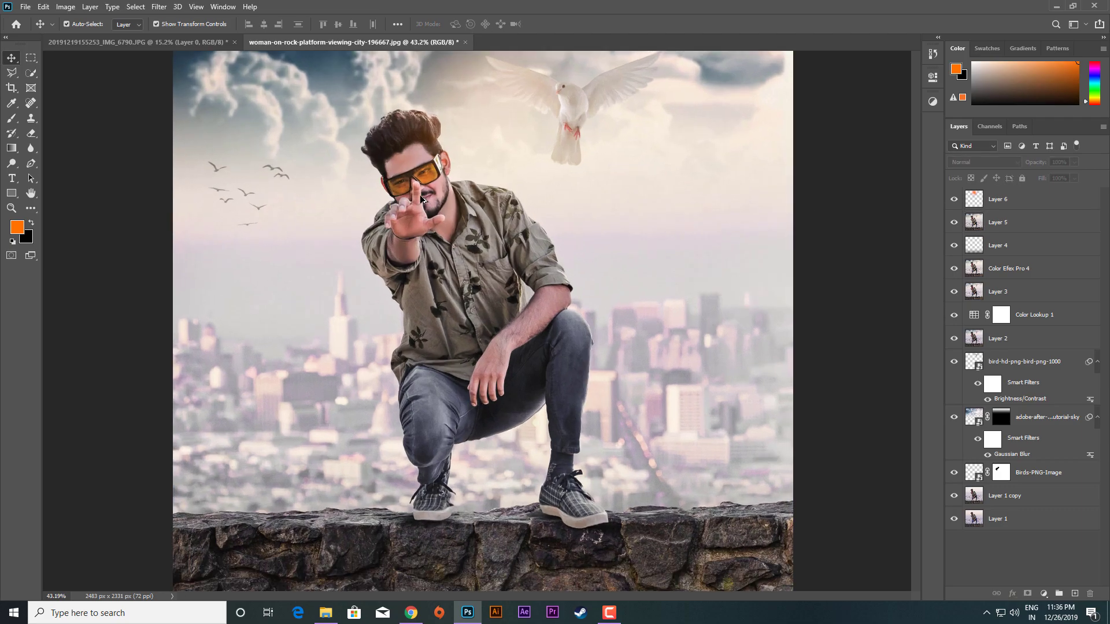
scroll(424, 206, "up", 1)
scroll(433, 211, "up", 1)
scroll(445, 220, "down", 1)
scroll(457, 248, "down", 2)
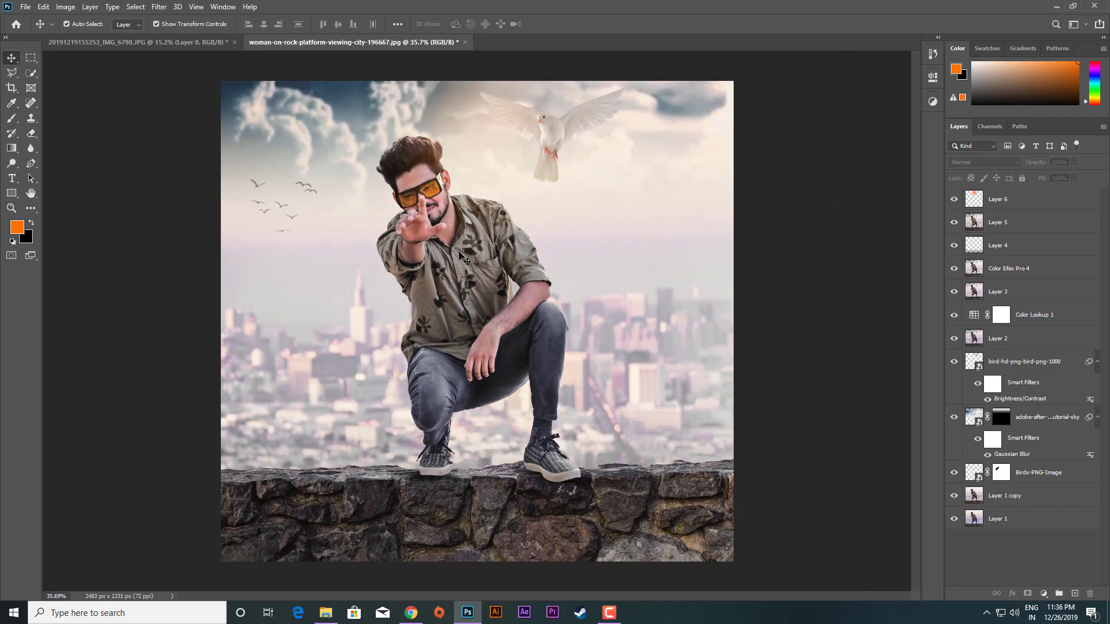
scroll(495, 255, "down", 1)
scroll(578, 277, "up", 1)
scroll(669, 293, "down", 1)
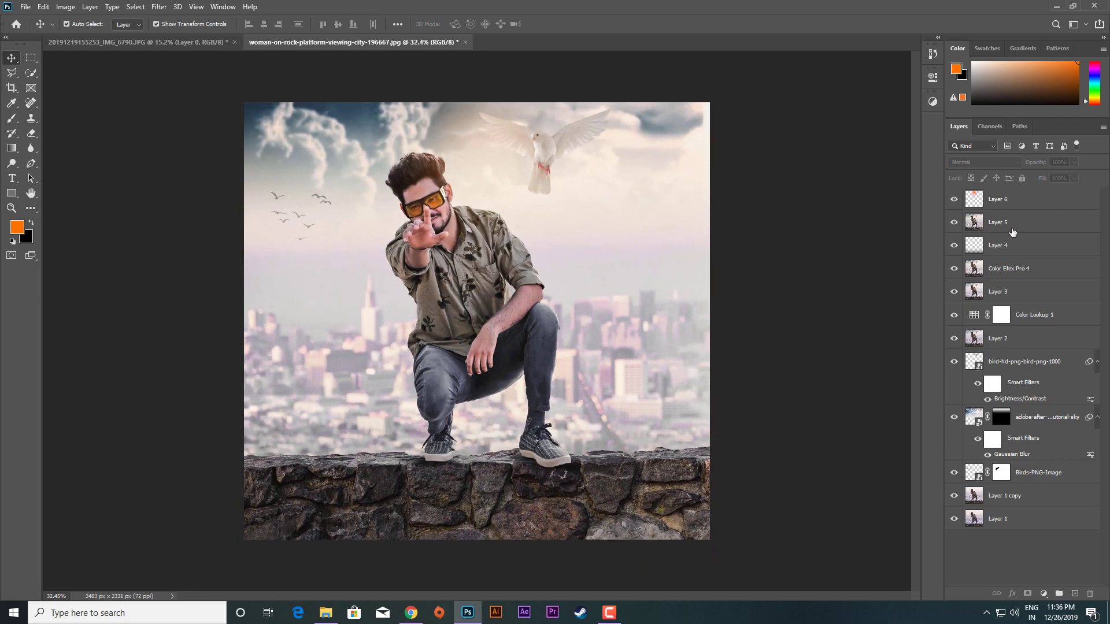
- Alt-drag the Multiply Layer 4 above Layer 6, making a Layer 4 copy at 33%
left_click(1012, 231)
scroll(385, 241, "down", 2)
scroll(405, 248, "down", 1)
scroll(416, 257, "up", 1)
scroll(417, 263, "up", 1)
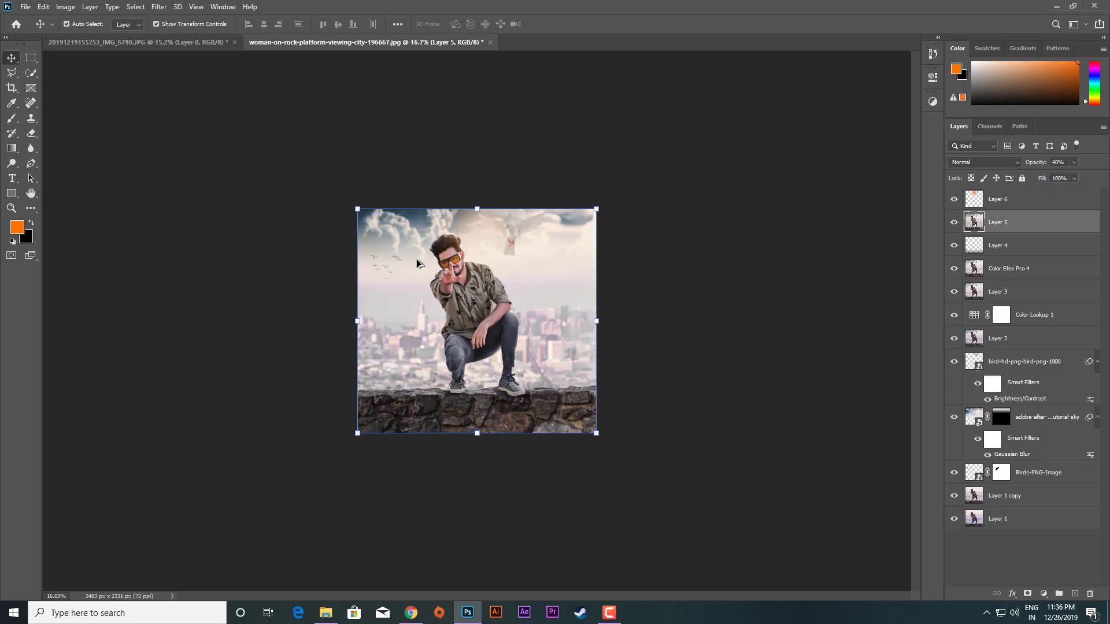
scroll(417, 263, "up", 1)
scroll(448, 276, "up", 1)
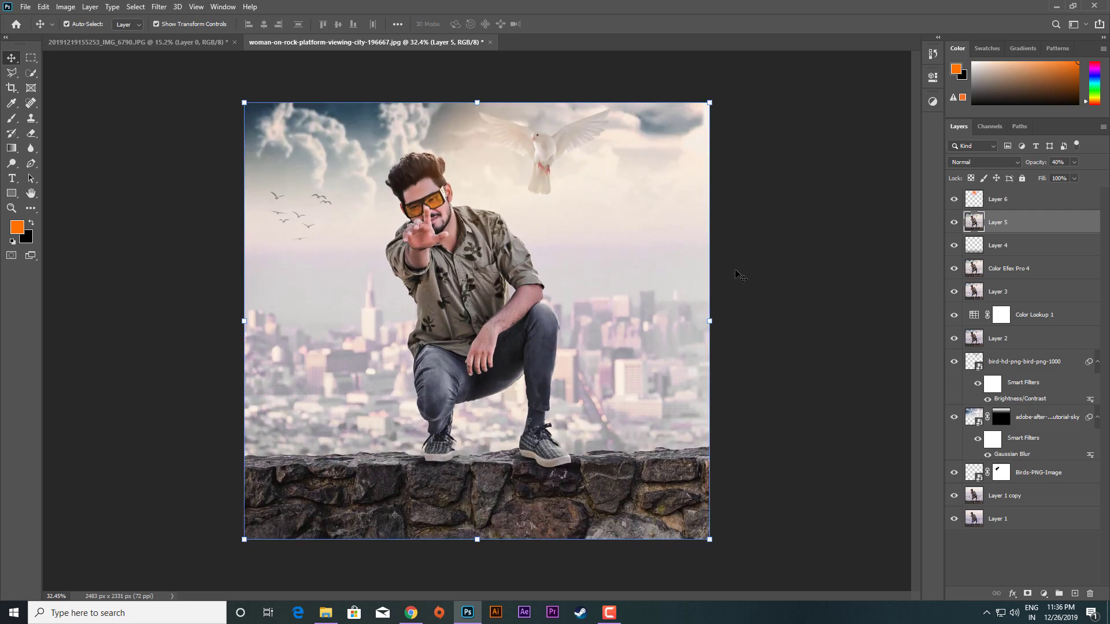
left_click(995, 248)
left_click_drag(994, 250, 994, 199)
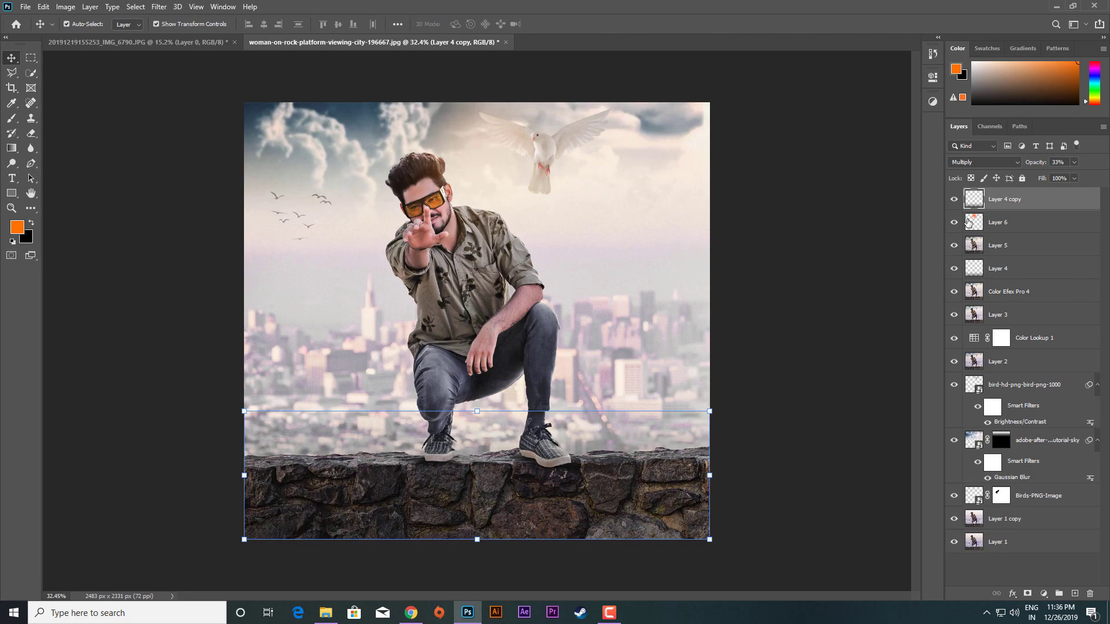
- Lower Layer 4 copy's opacity from 33% to 20%, keeping Multiply mode
left_click(826, 276)
scroll(526, 497, "down", 2)
scroll(442, 461, "up", 2)
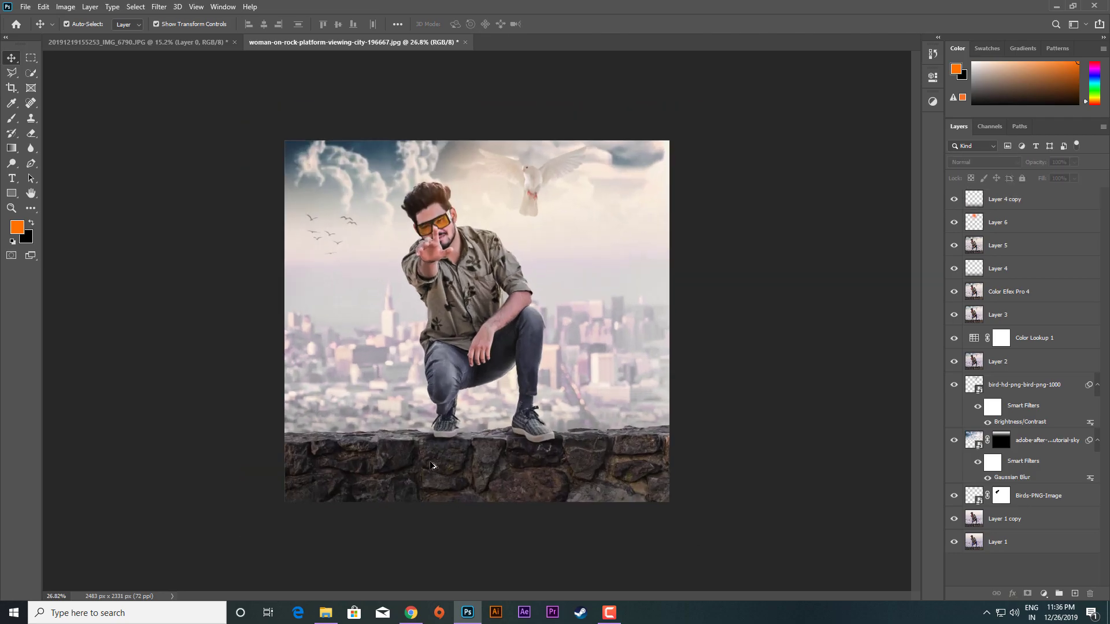
scroll(442, 461, "up", 1)
left_click(1002, 207)
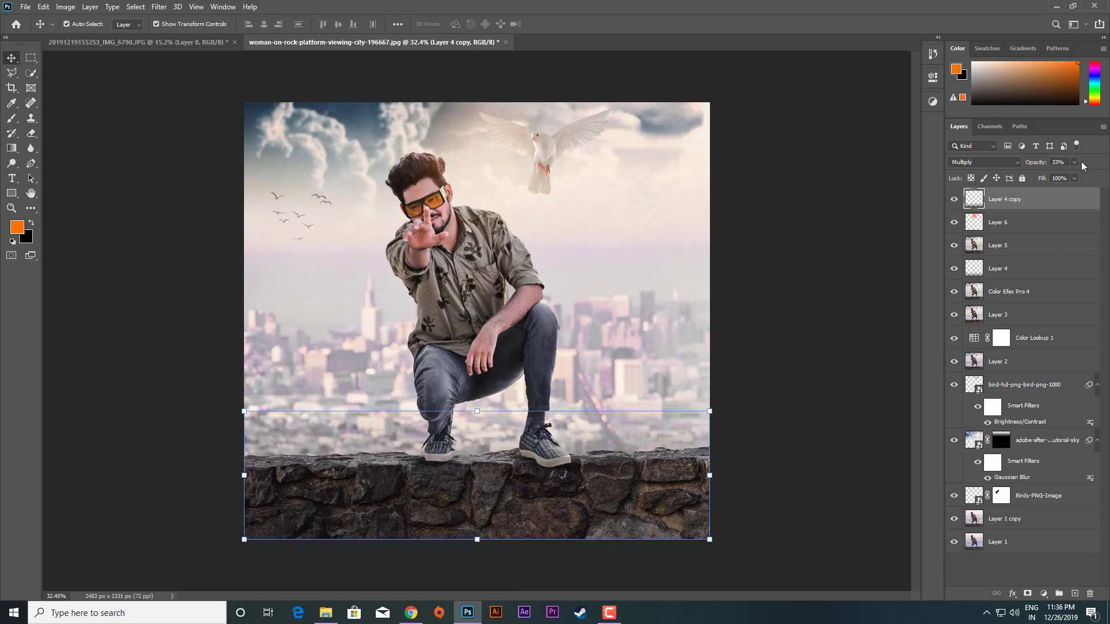
left_click_drag(1074, 162, 1059, 178)
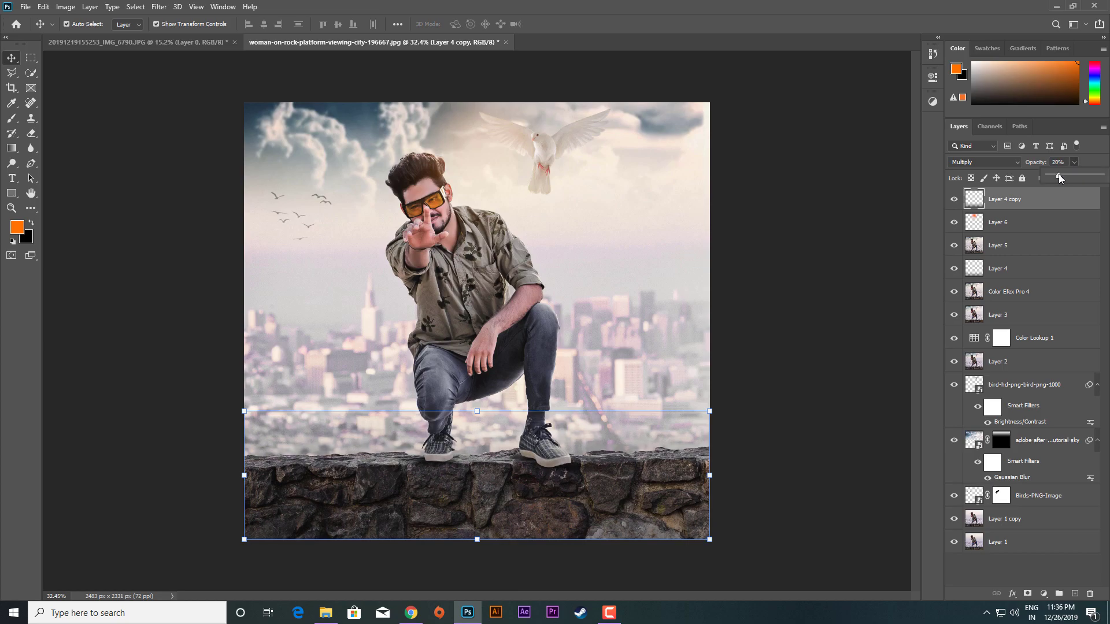
left_click(821, 215)
scroll(432, 270, "up", 1)
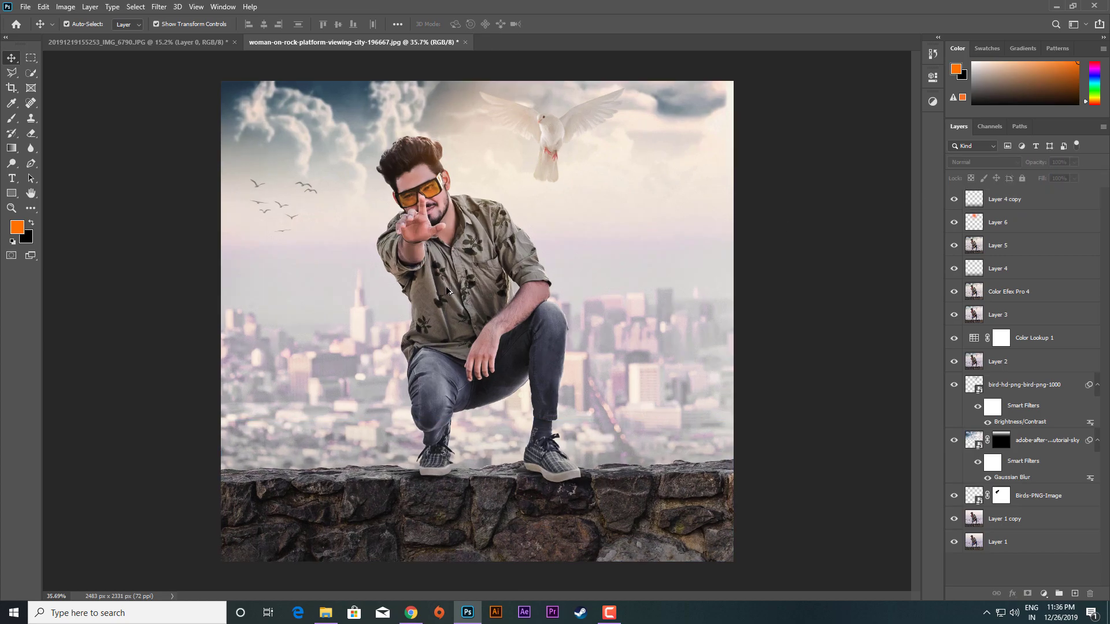